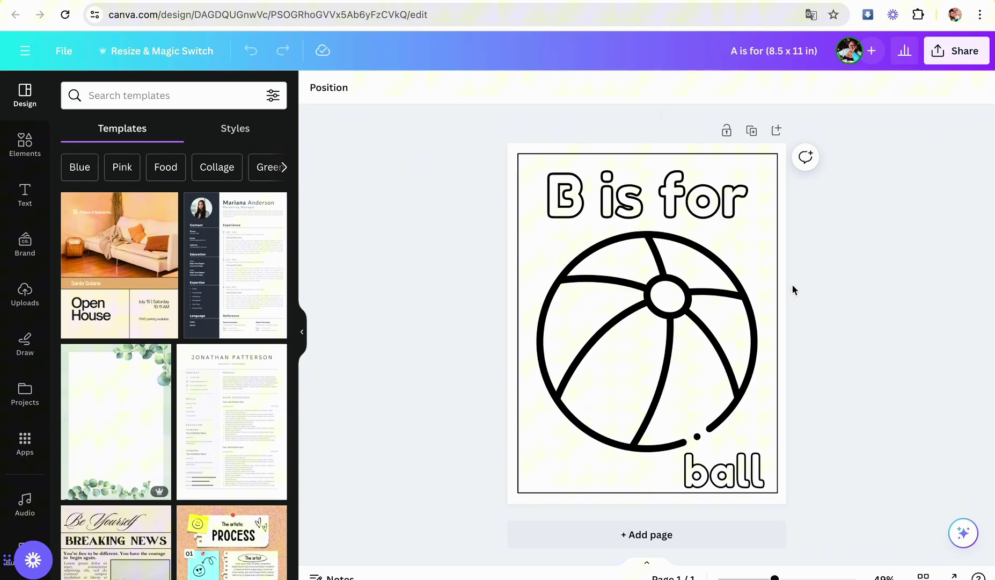
Step: Resize the design to a blank 8.5 × 11 in page
click(154, 59)
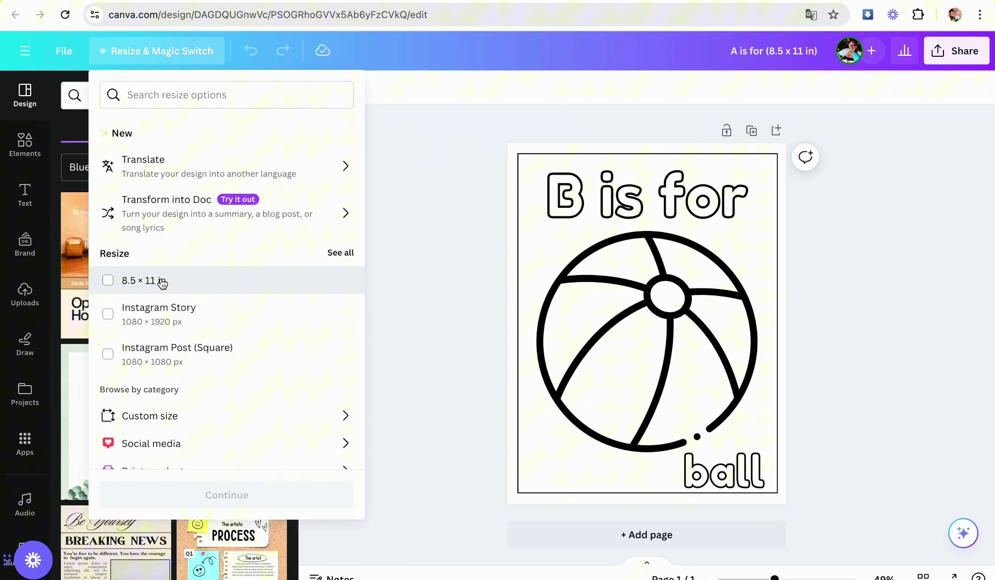
click(161, 281)
Step: Create the blank page and stretch a square shape to cover it
click(196, 494)
click(32, 154)
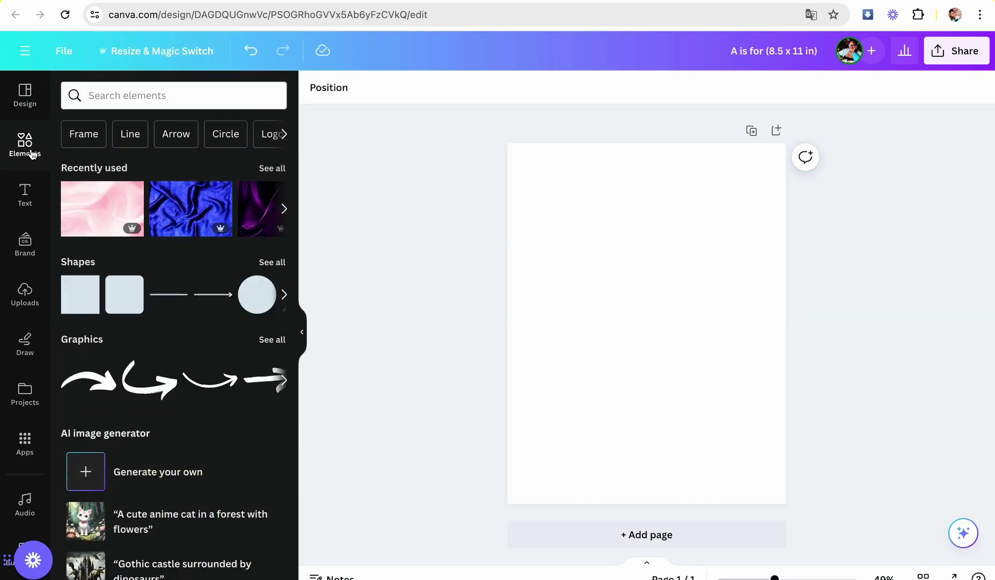
click(81, 290)
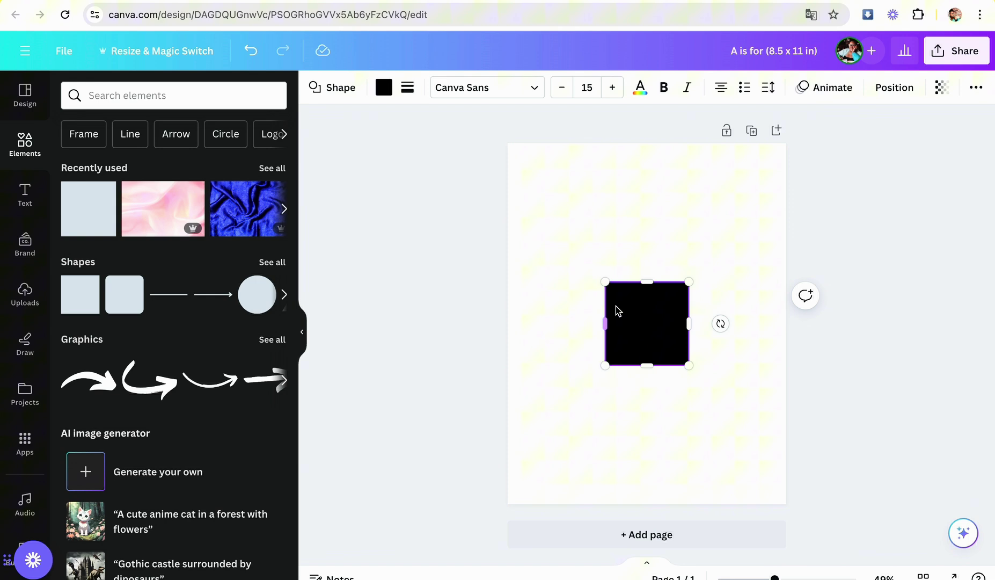
drag(606, 279, 516, 150)
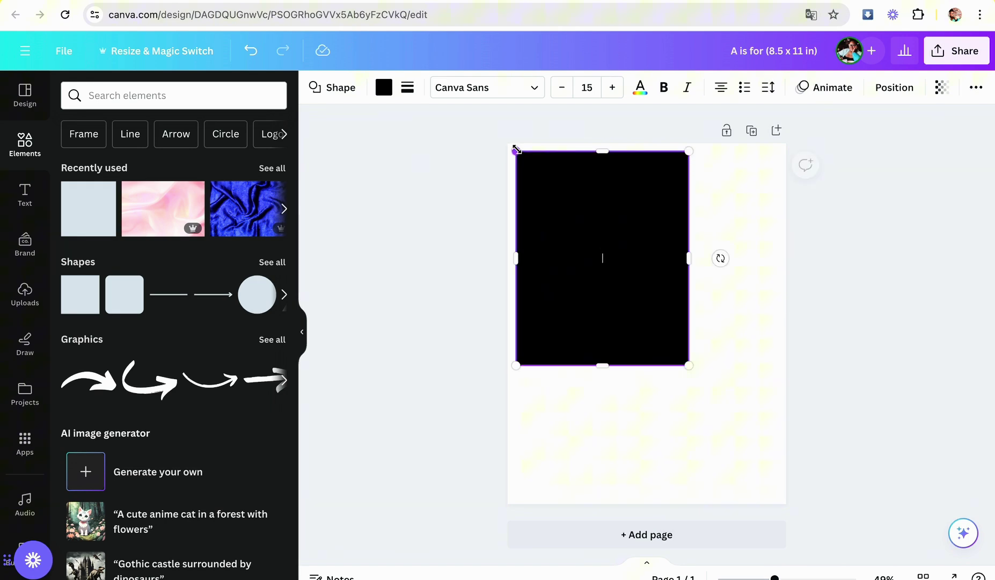
drag(689, 365, 780, 494)
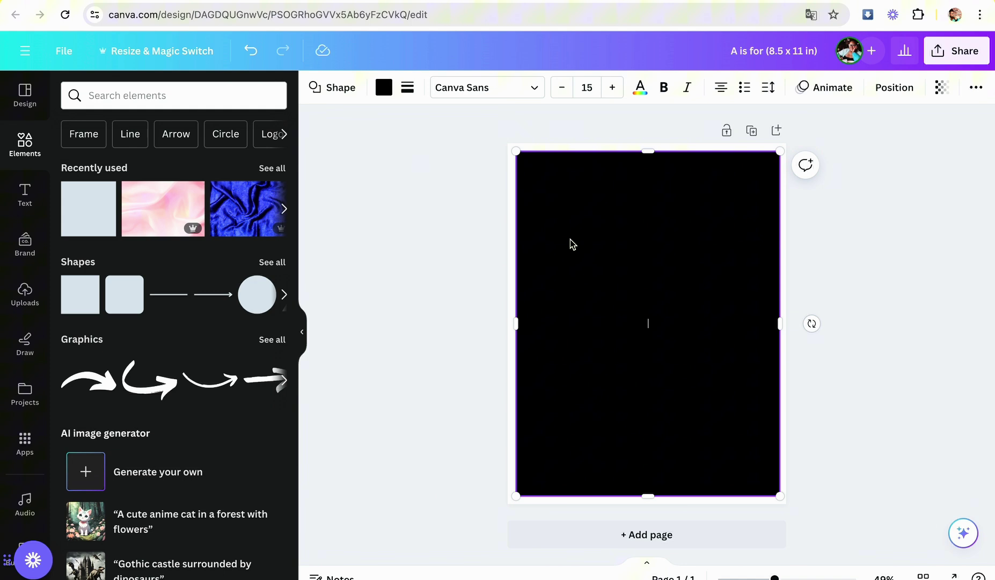
Step: Give the rectangle a solid 4-weight black border and no fill
click(408, 91)
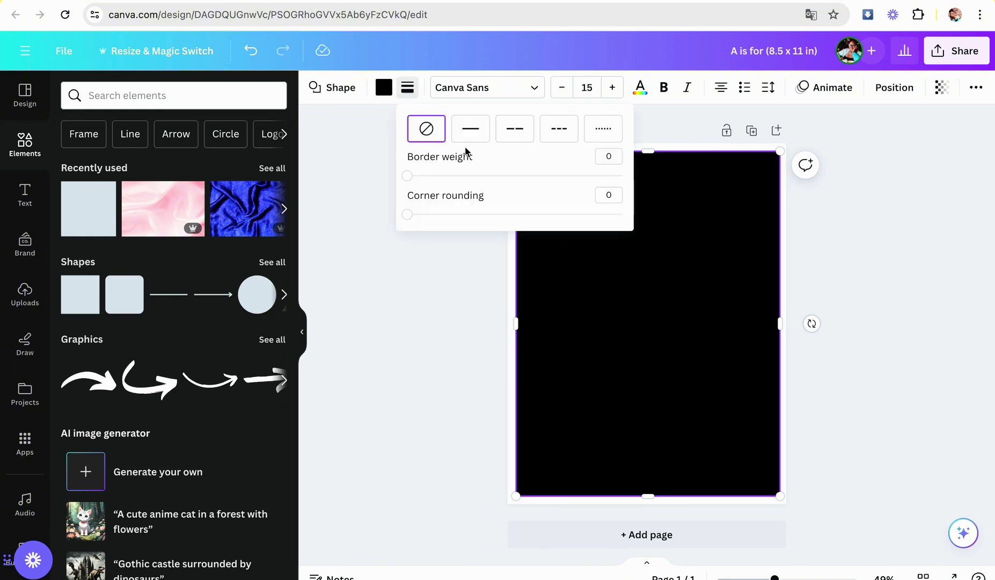
click(471, 129)
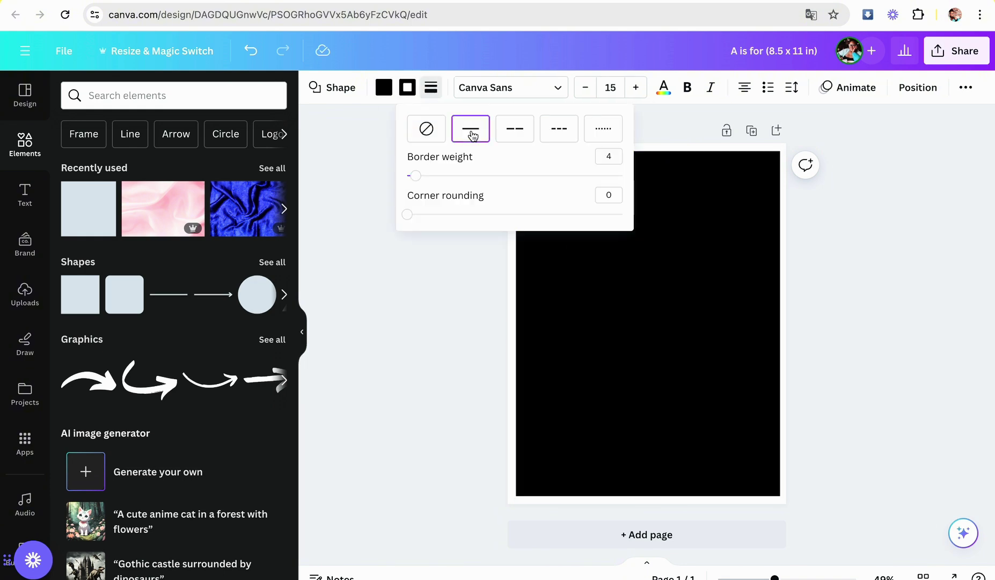
click(438, 247)
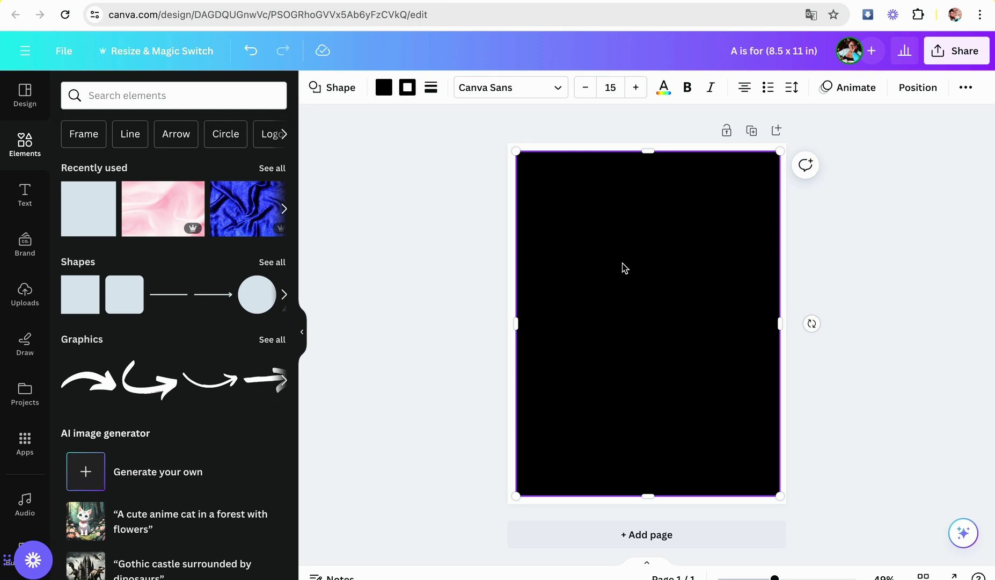
click(380, 92)
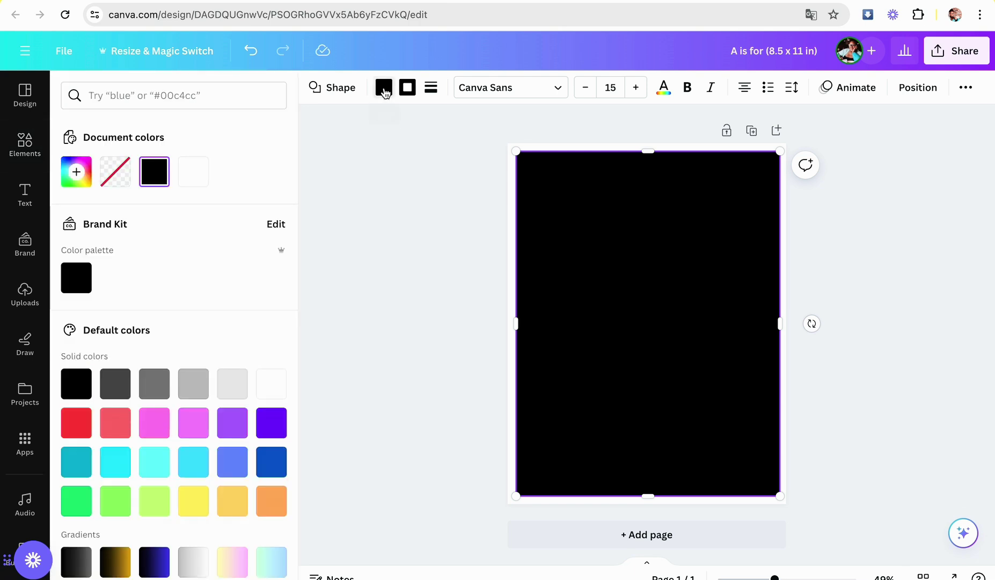
click(123, 171)
key(Escape)
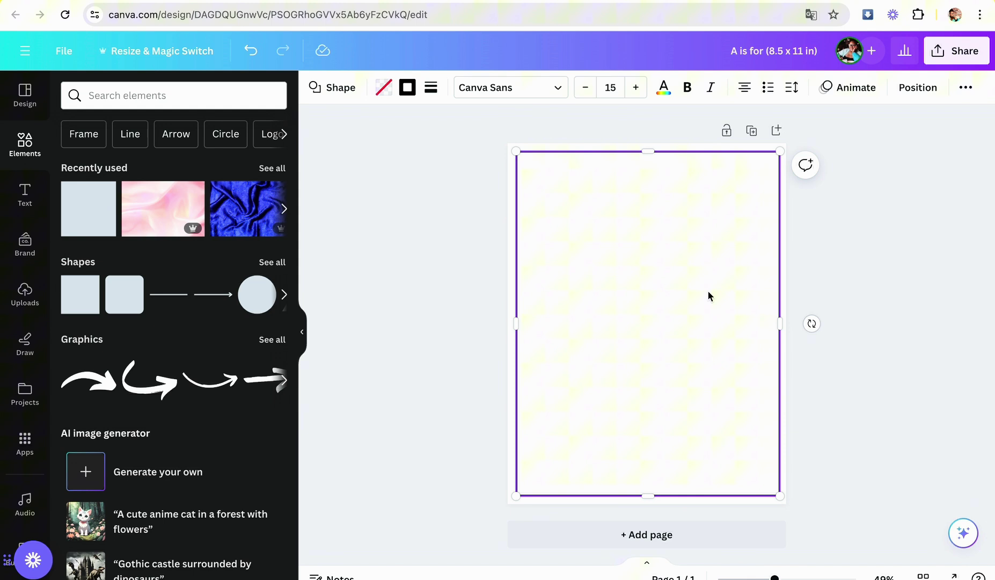
click(899, 271)
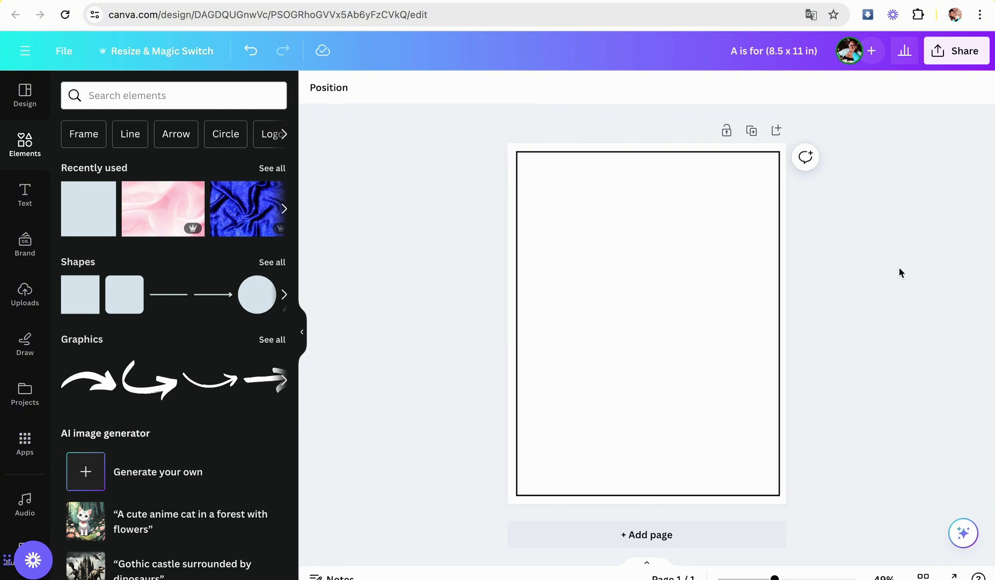
Step: Add a 'C is for' heading and move it to the page top
click(28, 206)
click(137, 262)
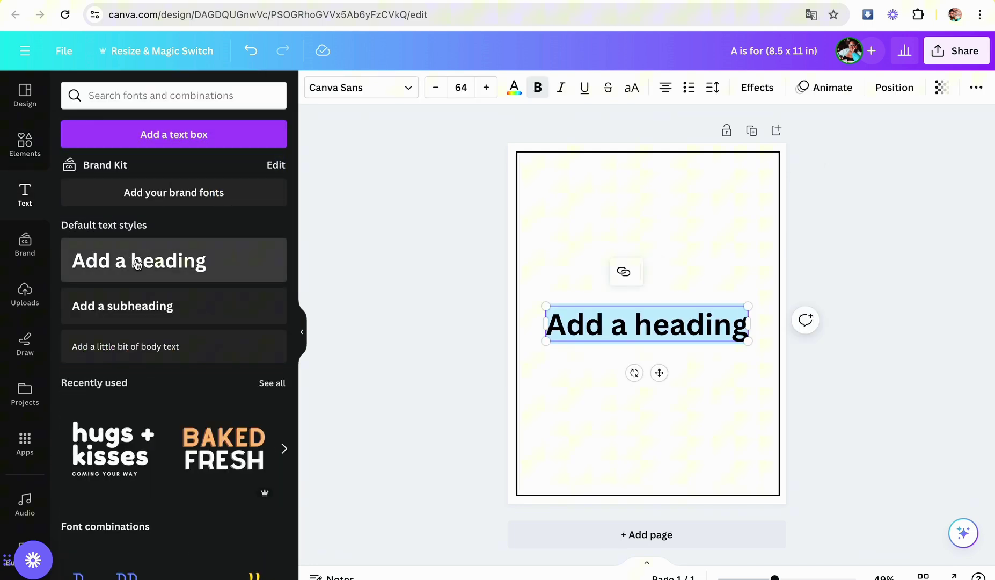
text(C)
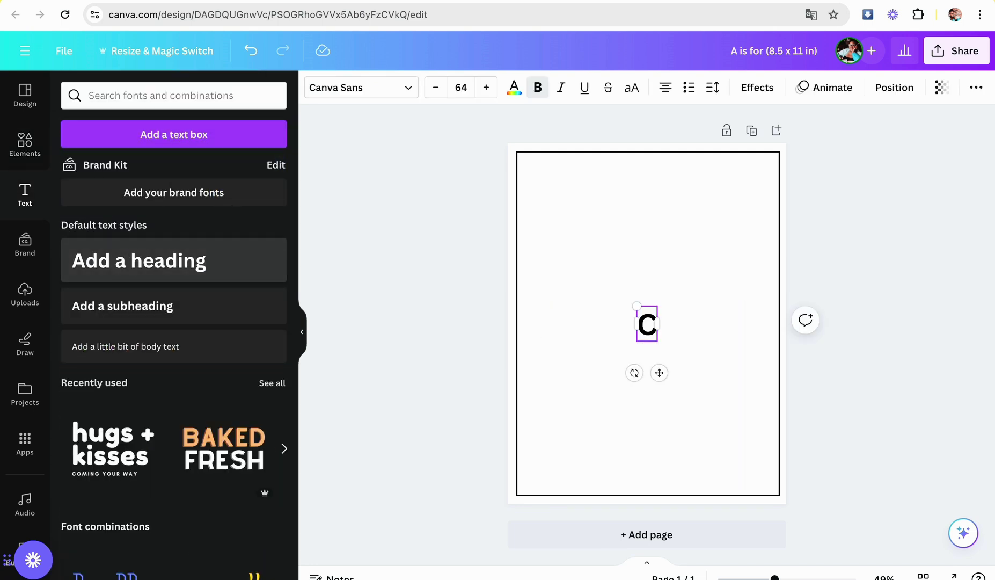
text( is fo)
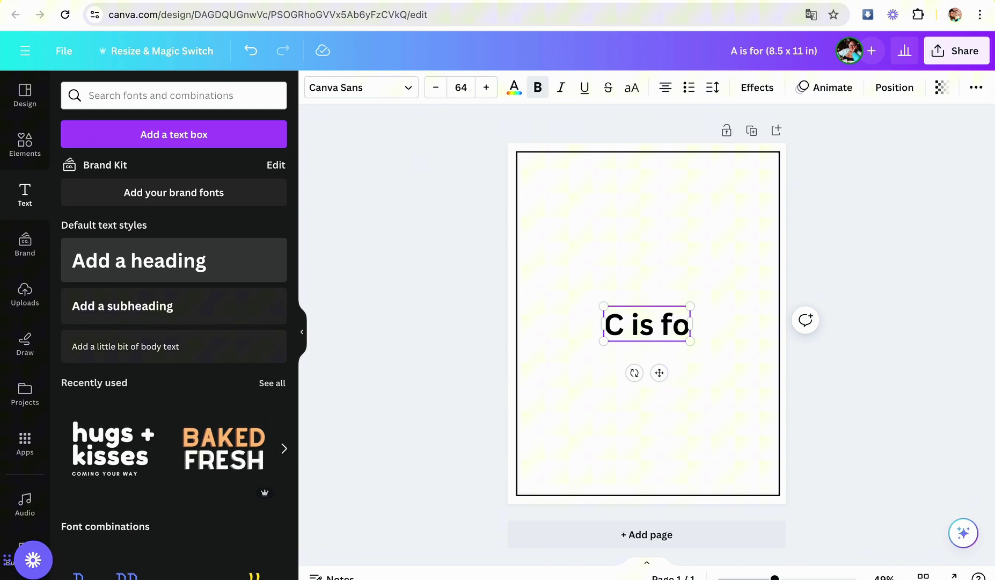
text(r)
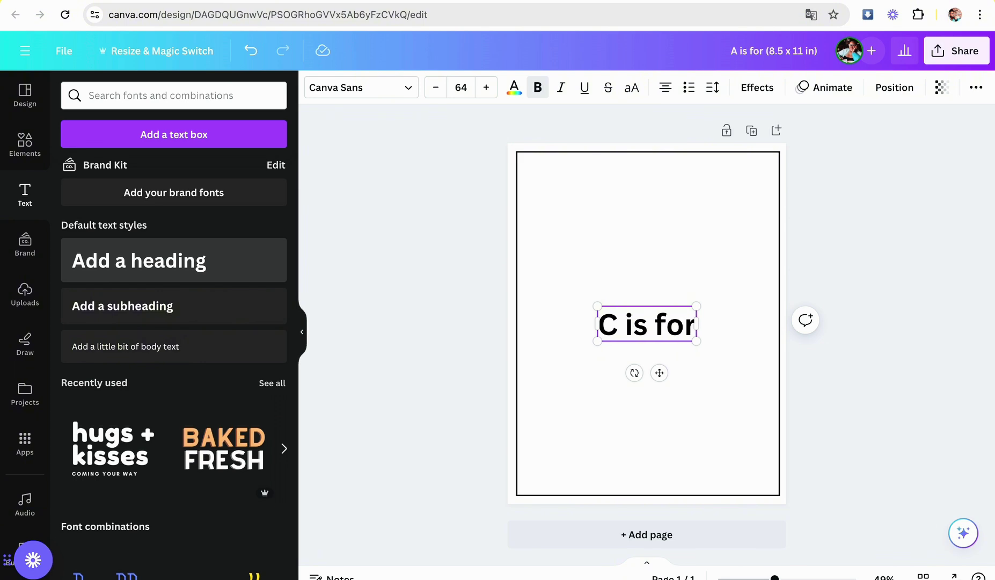
click(881, 271)
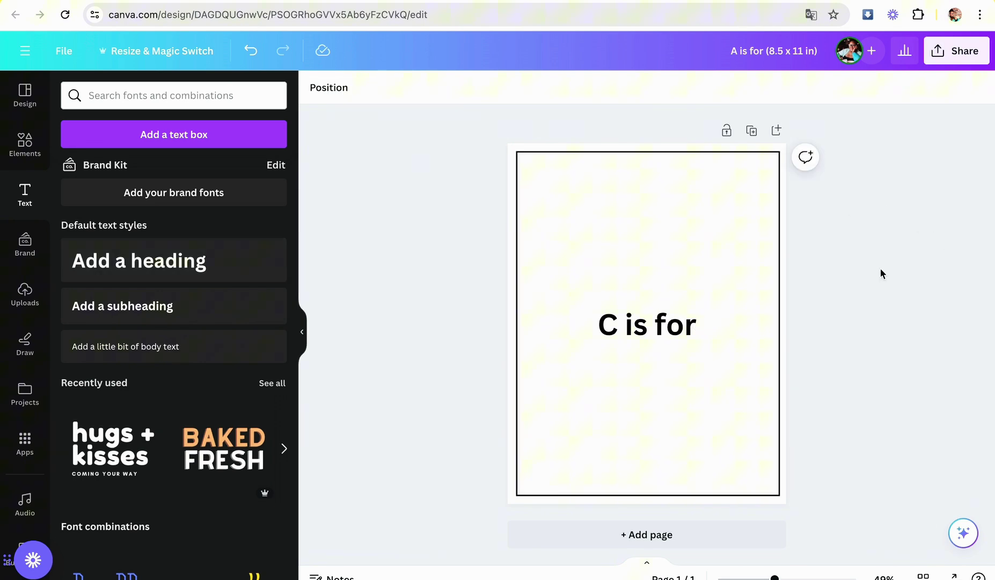
drag(658, 325, 650, 167)
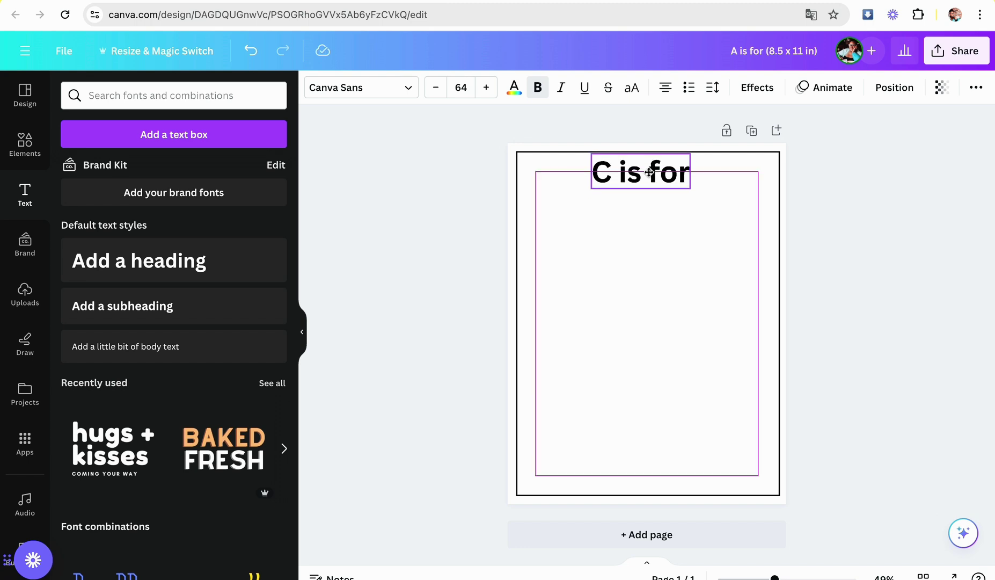
Step: Increase the heading's font size to 95
click(488, 89)
click(488, 89)
click(488, 90)
click(488, 90)
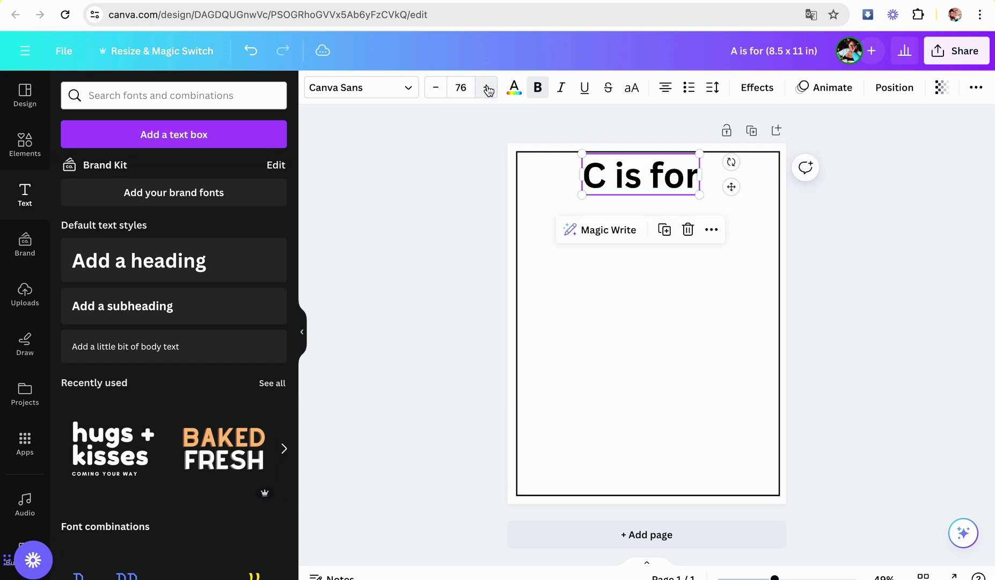
click(488, 90)
click(488, 90)
click(488, 90)
click(488, 90)
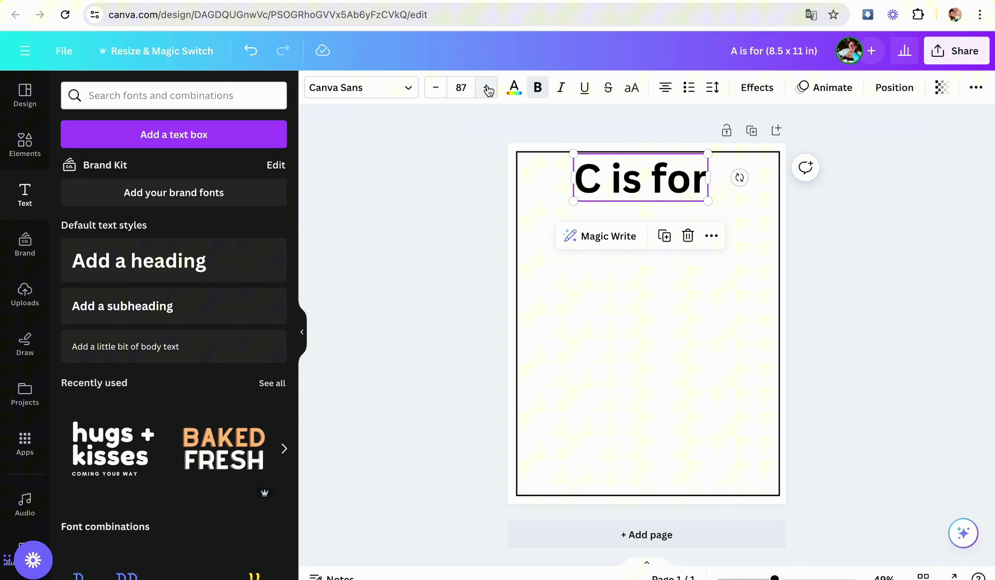
click(488, 89)
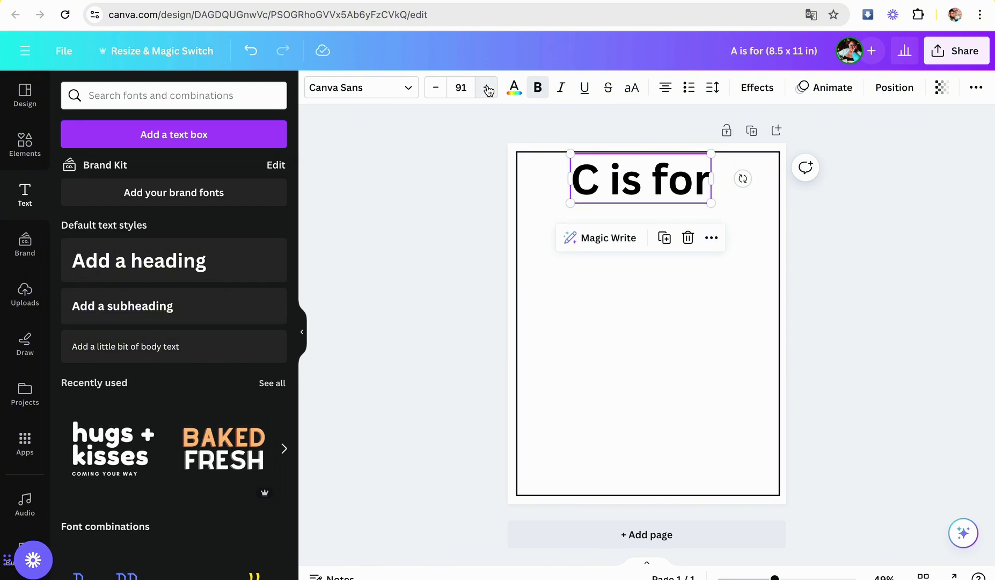
click(488, 90)
click(488, 90)
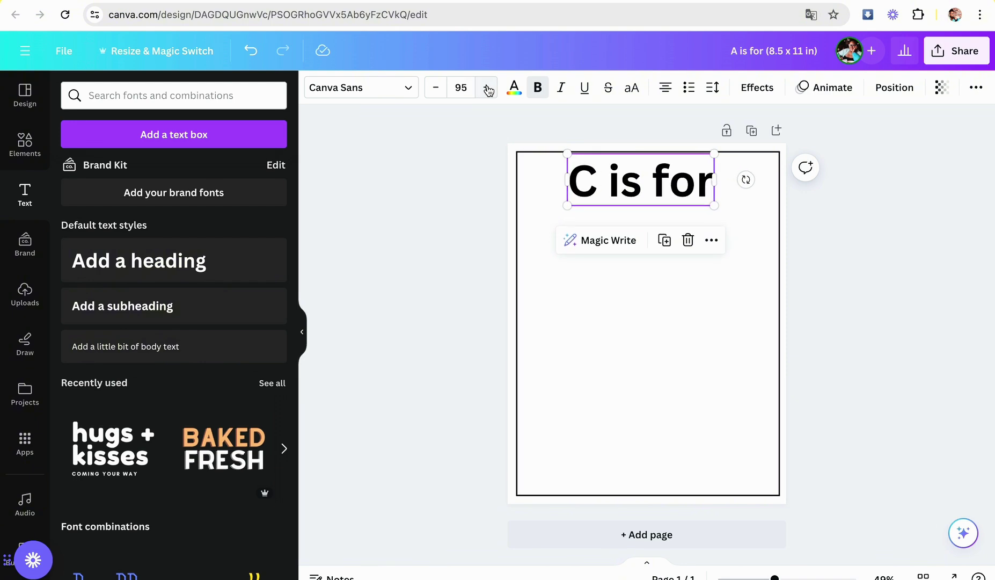
Step: Set the 'C is for' heading to Fredoka with a white Splice effect
click(387, 93)
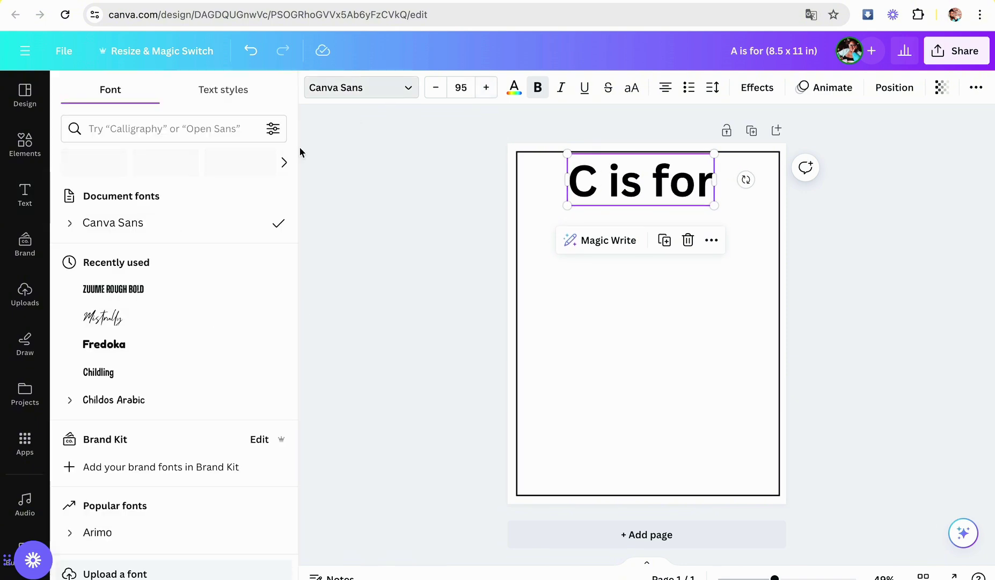
click(174, 345)
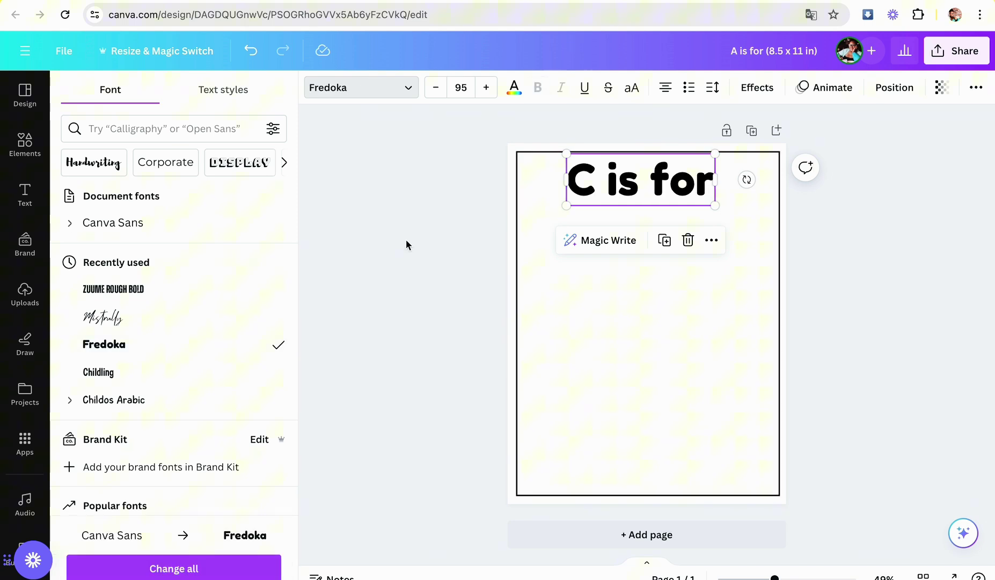
click(757, 87)
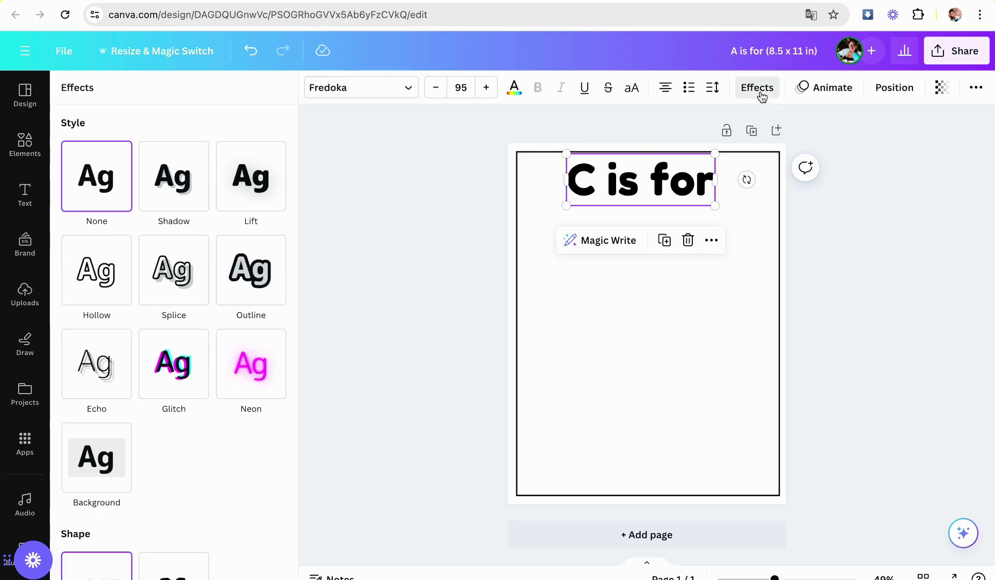
click(190, 275)
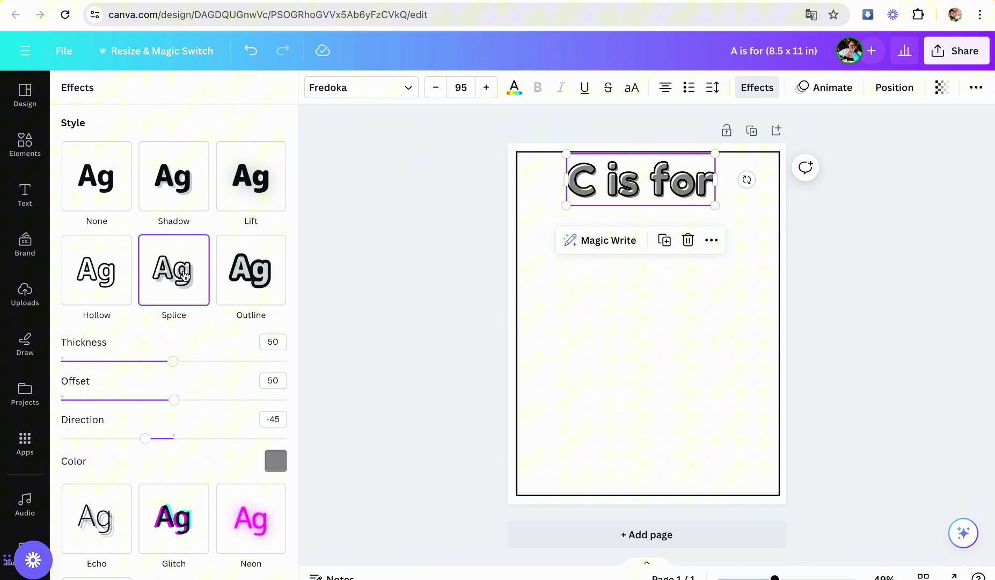
click(270, 469)
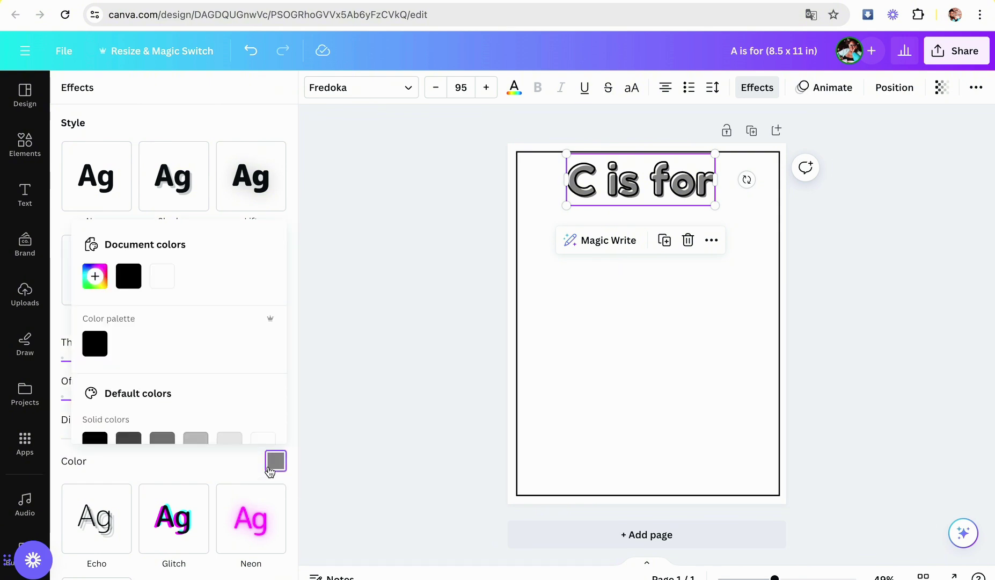
click(162, 276)
click(606, 290)
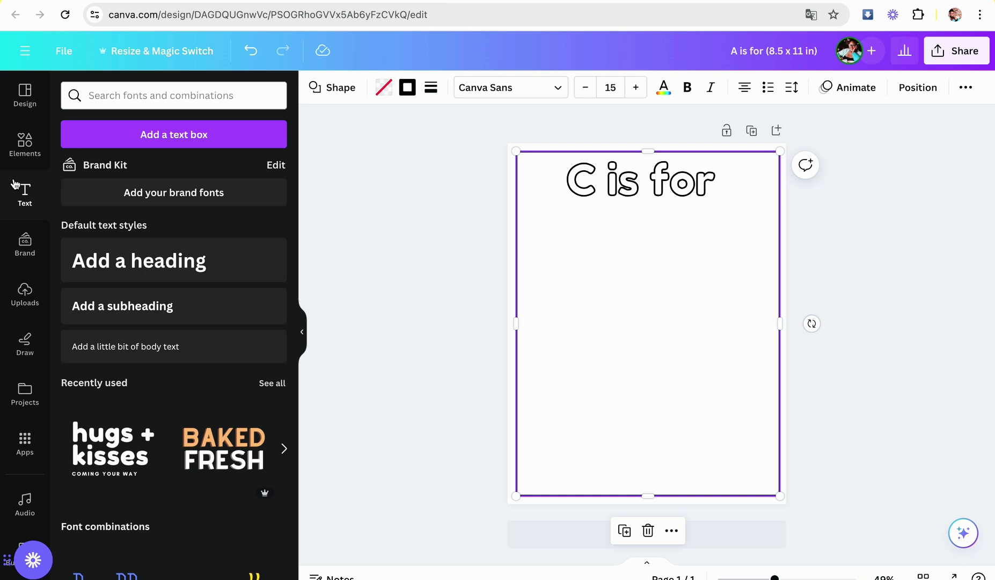
Step: Search Elements for 'cat' and show all cat graphics
click(25, 143)
click(255, 101)
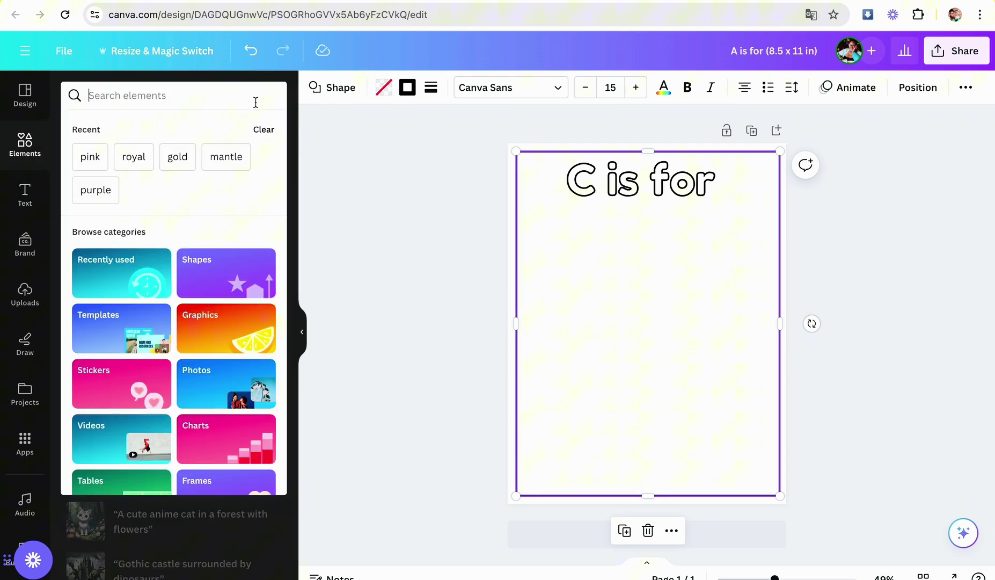
text(cat)
key(Return)
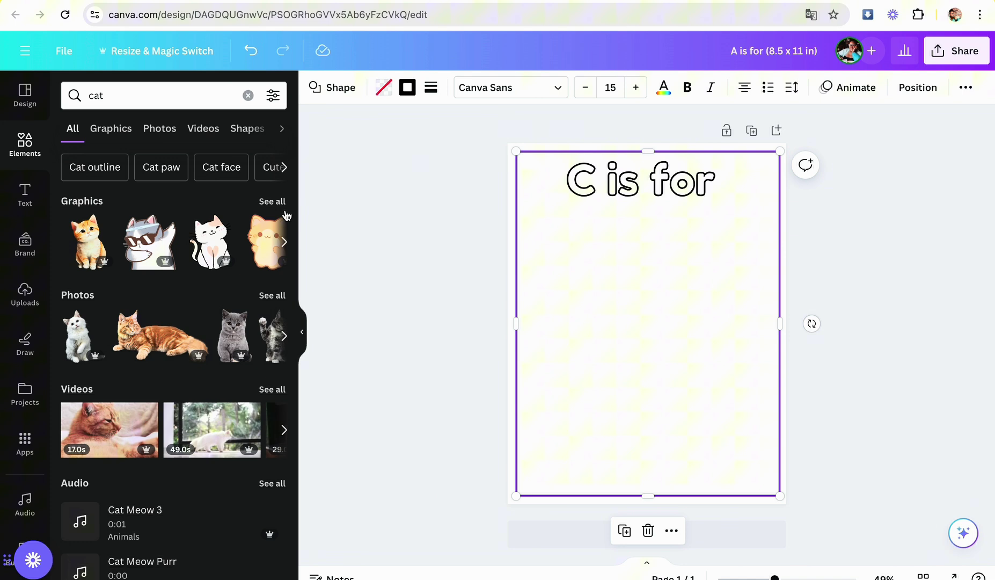
click(278, 205)
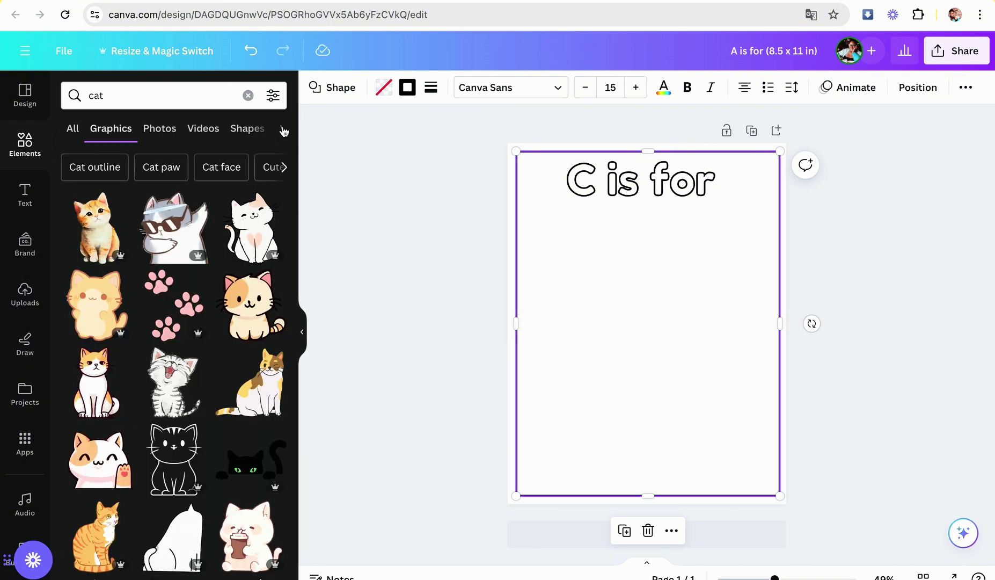
Step: Filter cat graphics to Static and Free, then browse the results
click(274, 96)
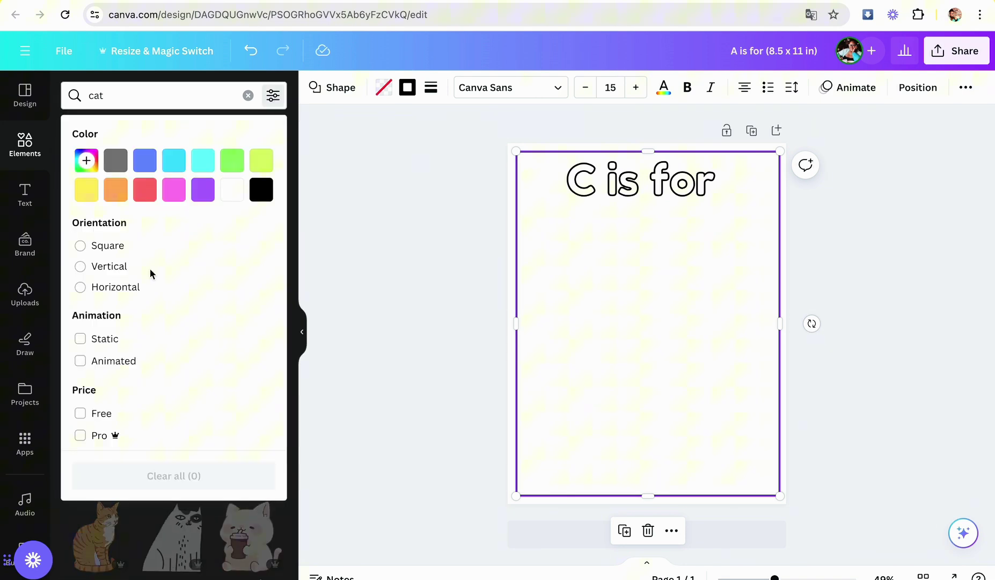
click(86, 339)
scroll(85, 340, down, 2)
click(86, 344)
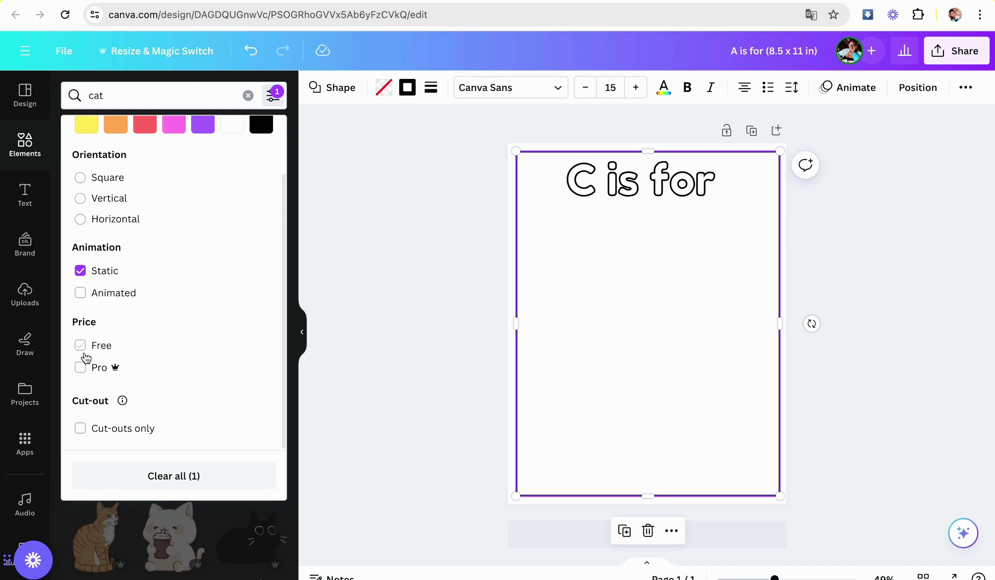
click(290, 254)
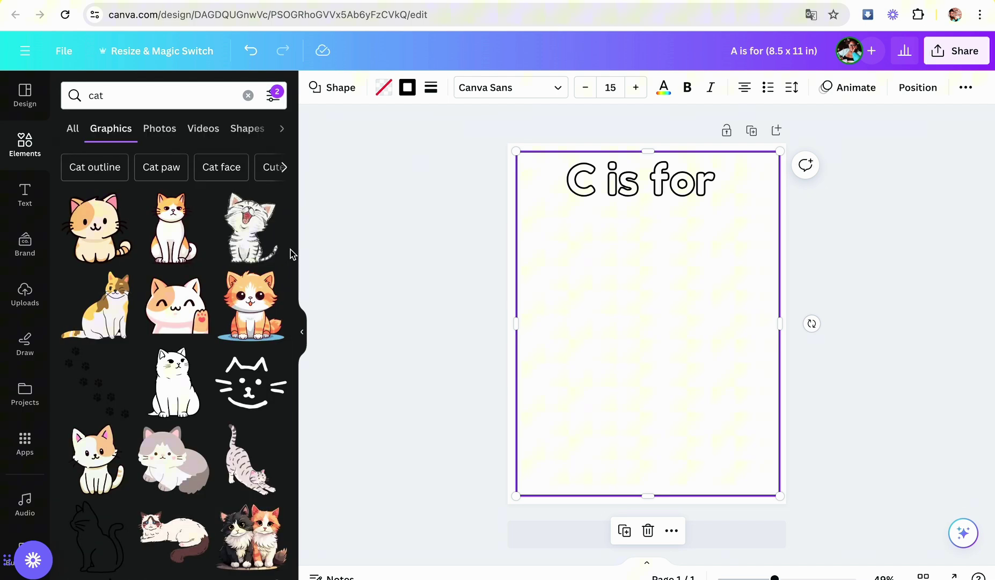
scroll(179, 349, down, 5)
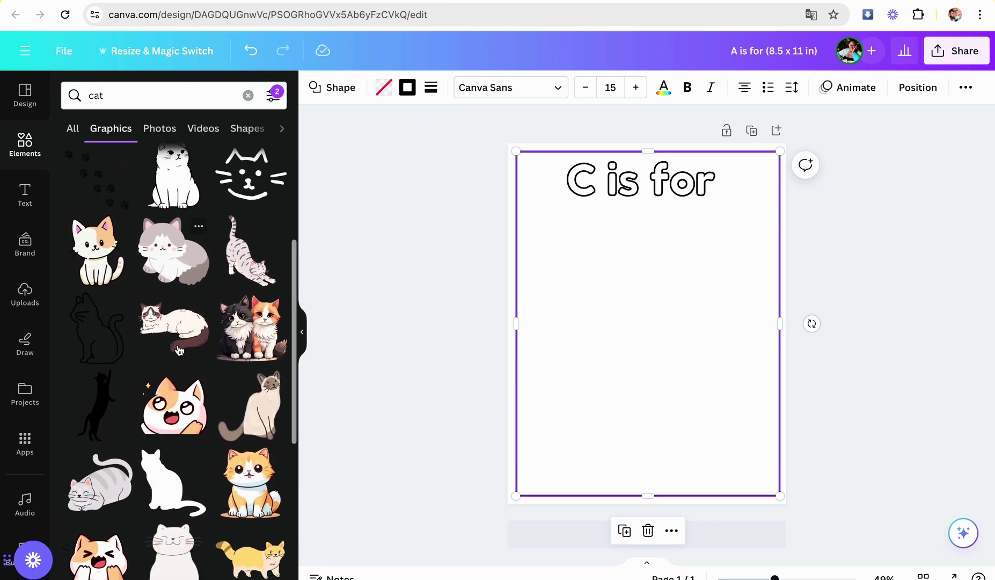
scroll(179, 350, down, 3)
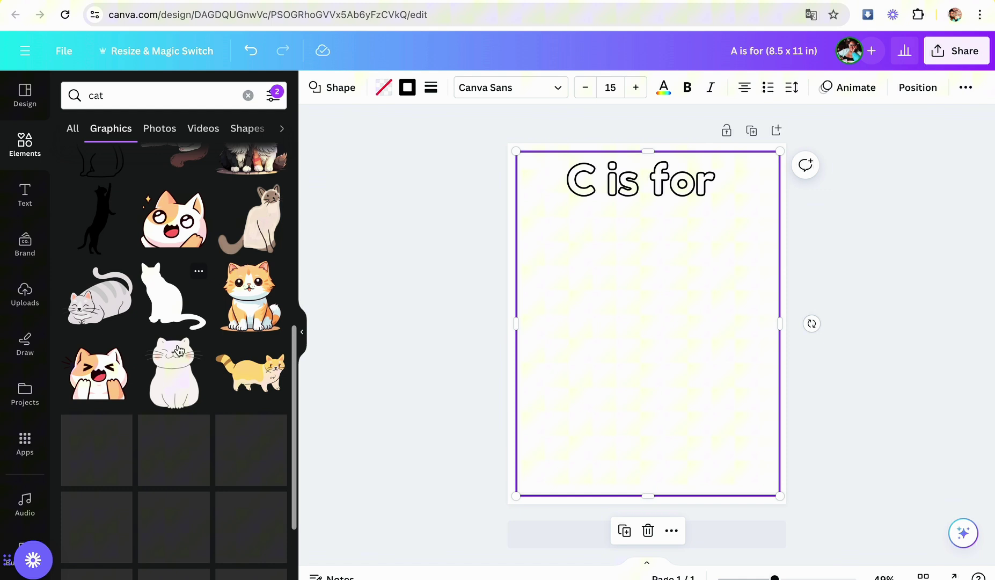
scroll(178, 350, down, 3)
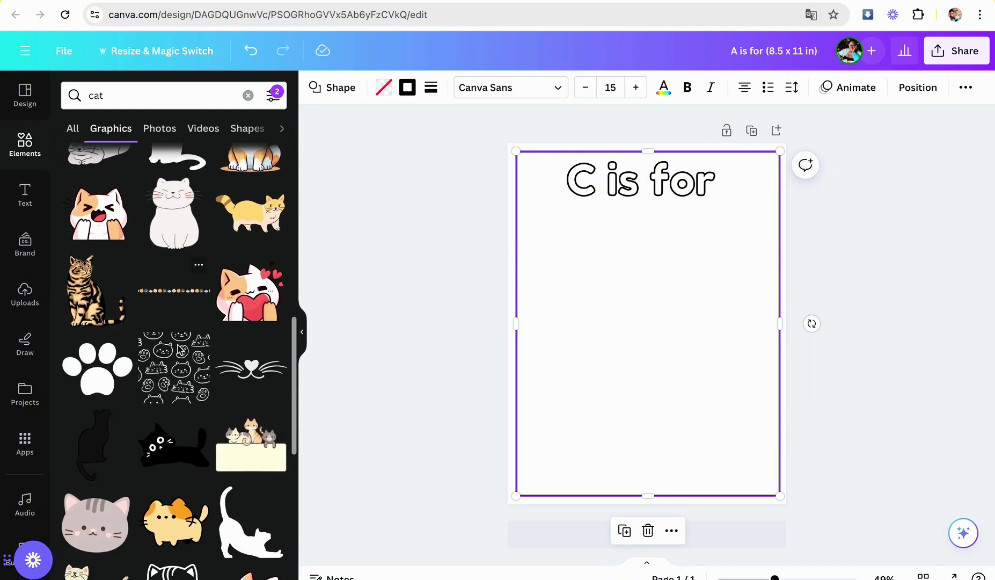
scroll(180, 350, down, 3)
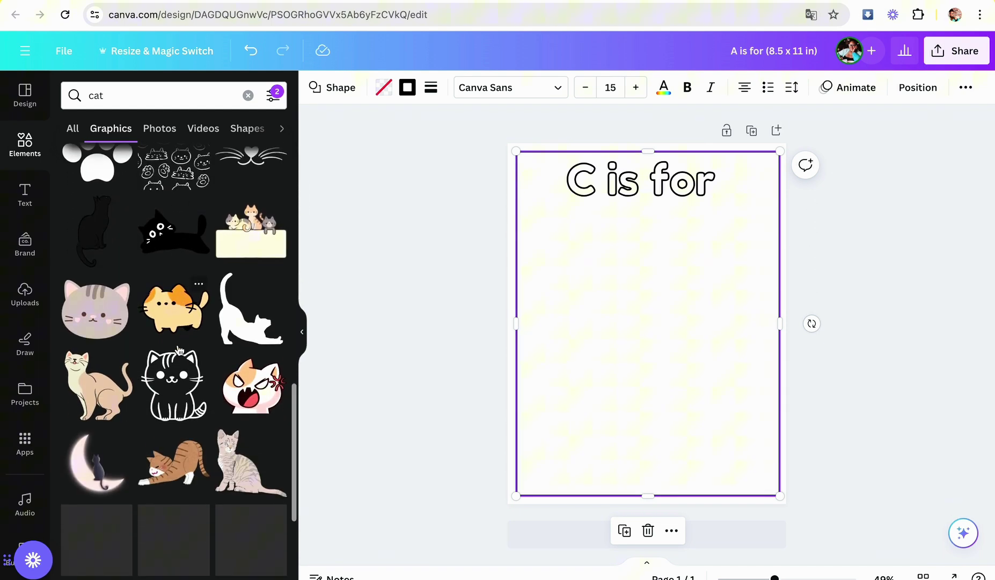
scroll(179, 349, down, 1)
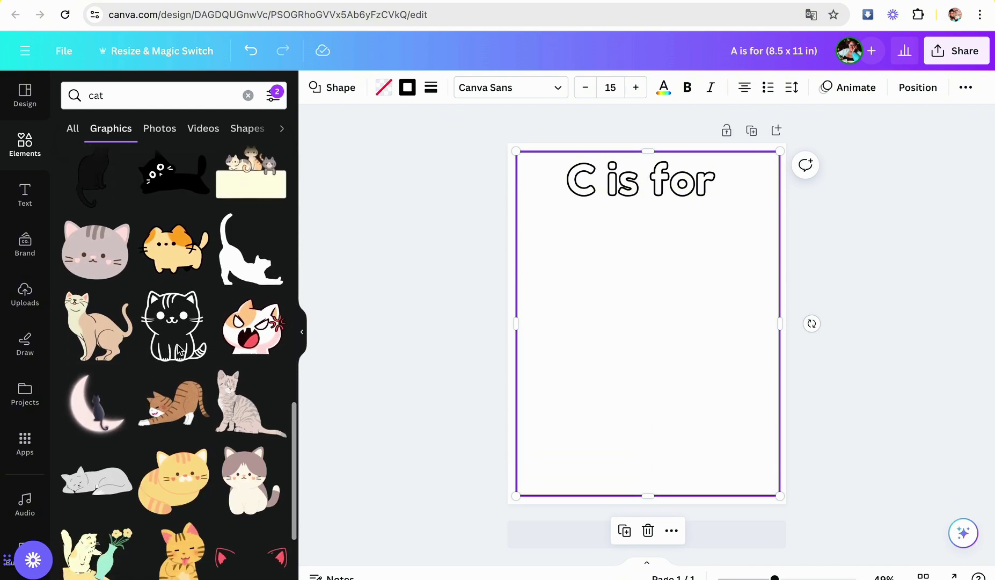
Step: Add the outline cat, enlarge it, and center it below 'C is for'
click(180, 312)
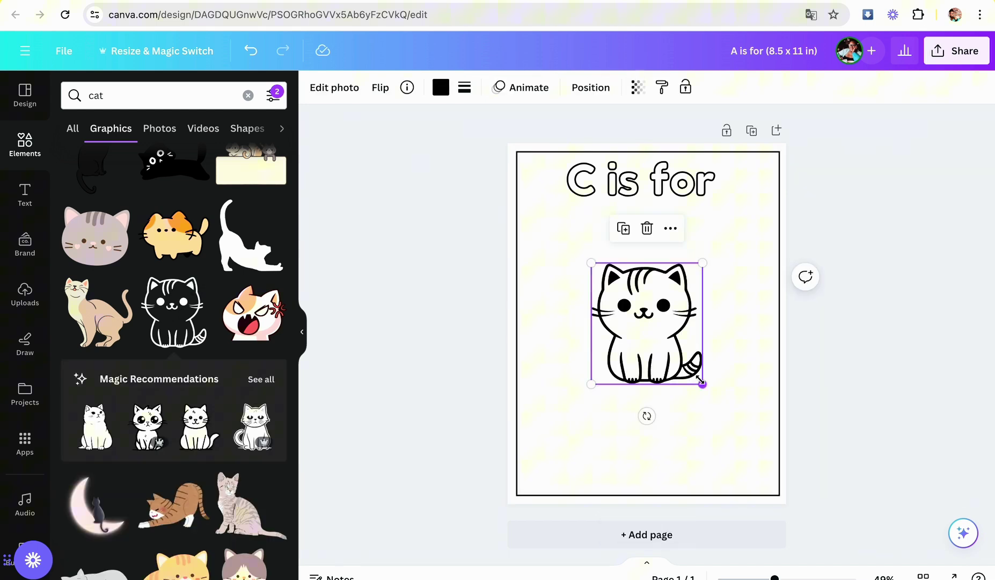
drag(701, 380, 771, 478)
drag(591, 263, 493, 212)
drag(622, 268, 621, 286)
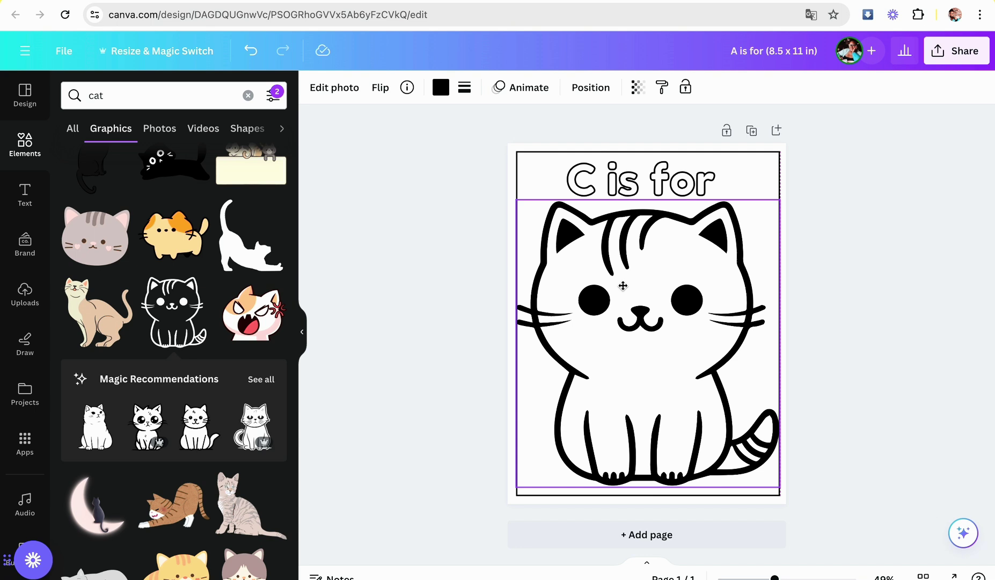
click(882, 327)
Step: Download the page as a PDF Print file
click(957, 51)
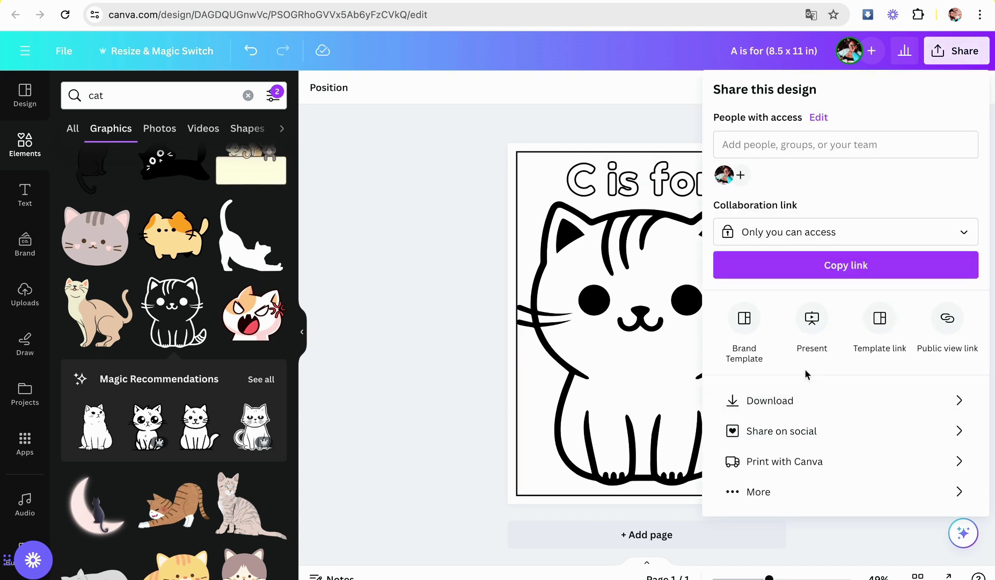
click(807, 400)
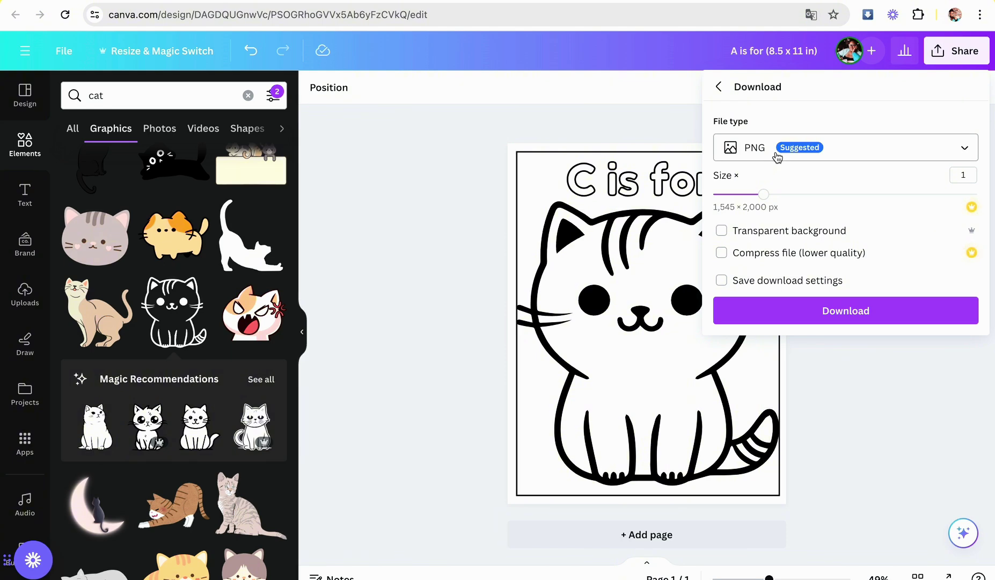
click(778, 157)
click(781, 328)
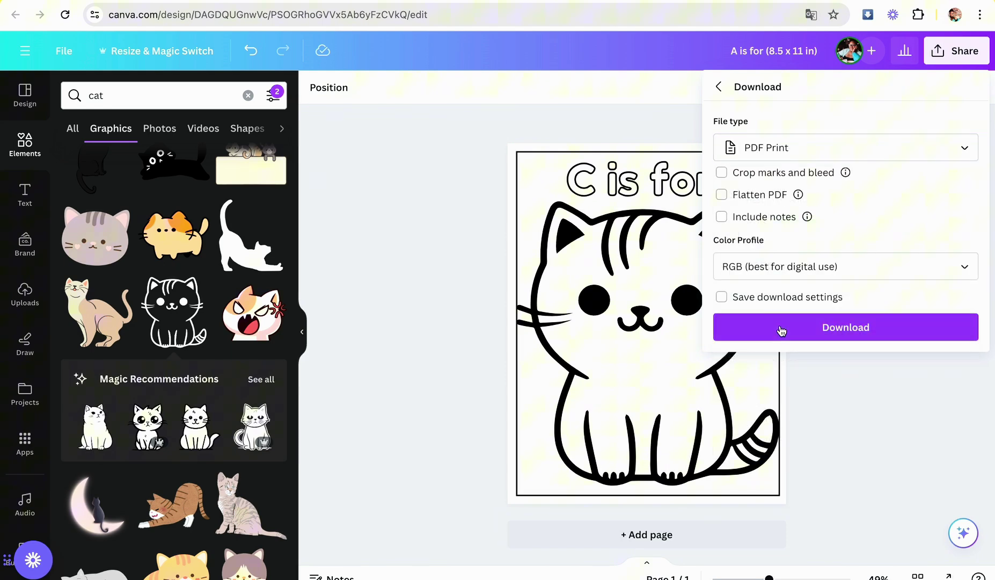
click(829, 328)
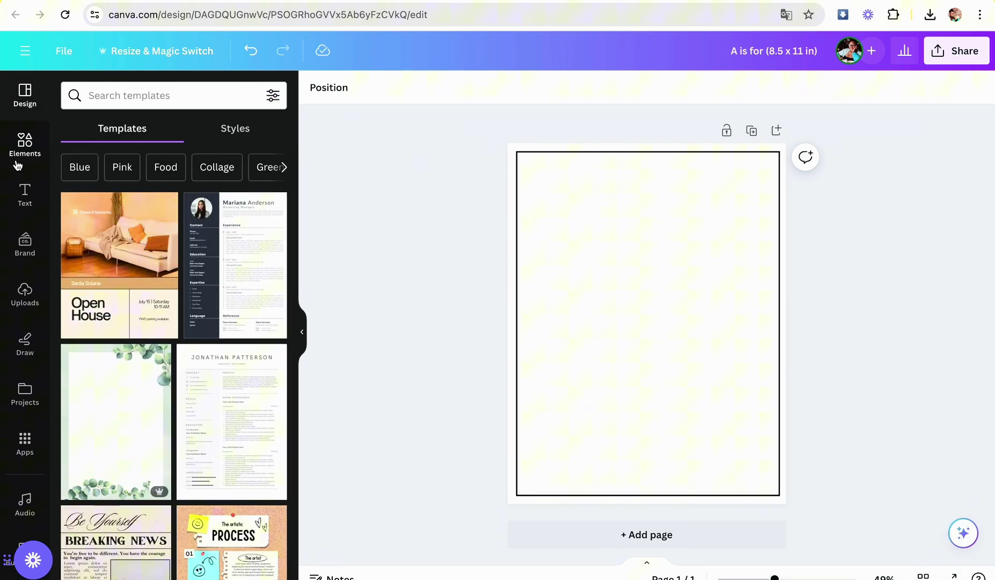
Step: Add a 'D is for' heading at the page top, enlarged to size 95
click(17, 164)
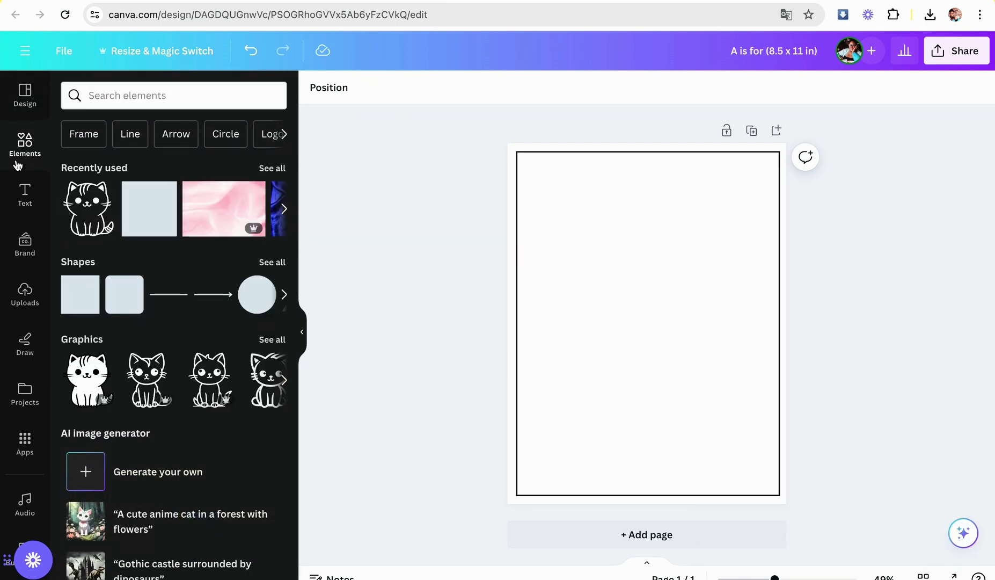
click(14, 198)
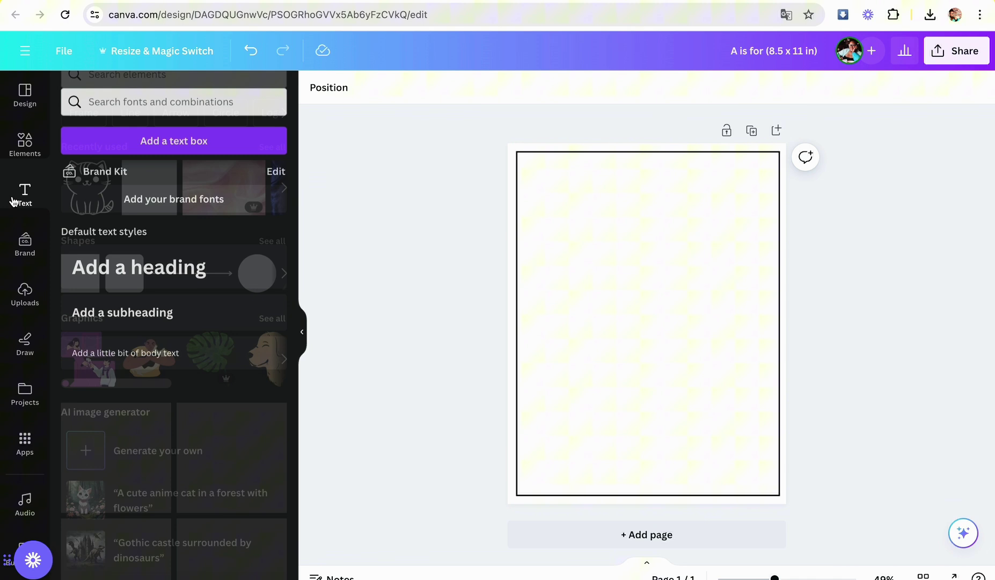
click(223, 264)
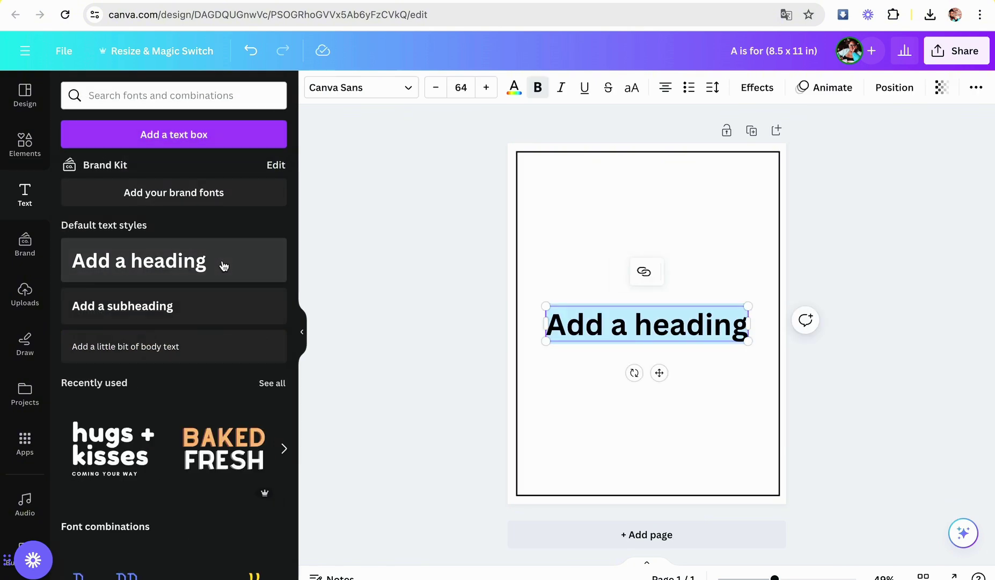
text(D is for)
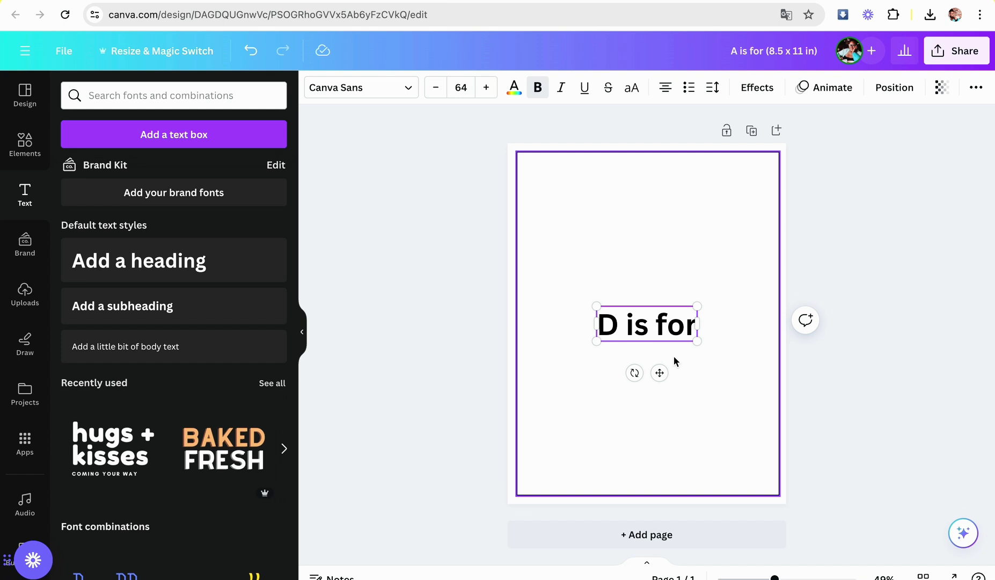
click(659, 397)
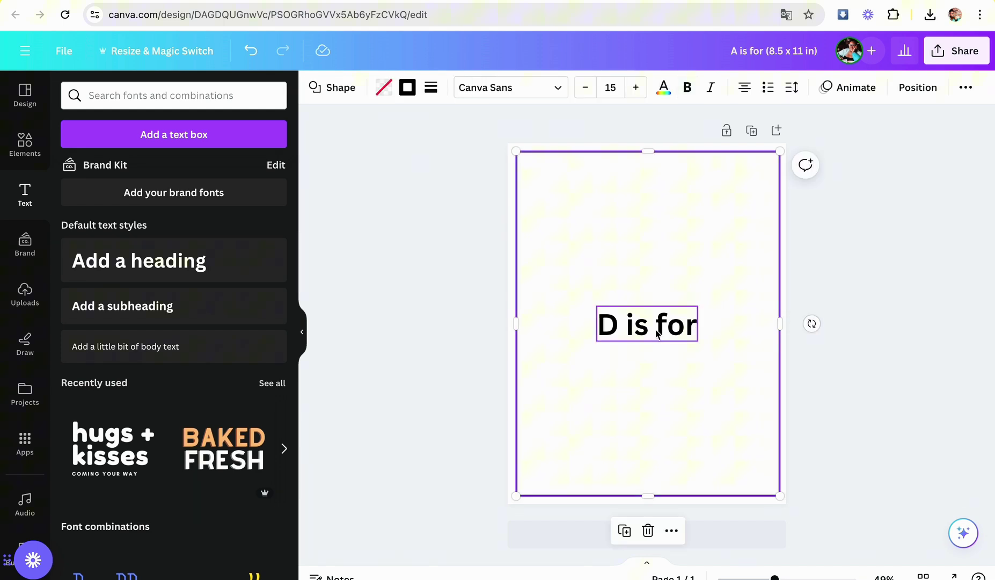
drag(653, 329, 654, 177)
click(486, 88)
click(486, 88)
click(486, 87)
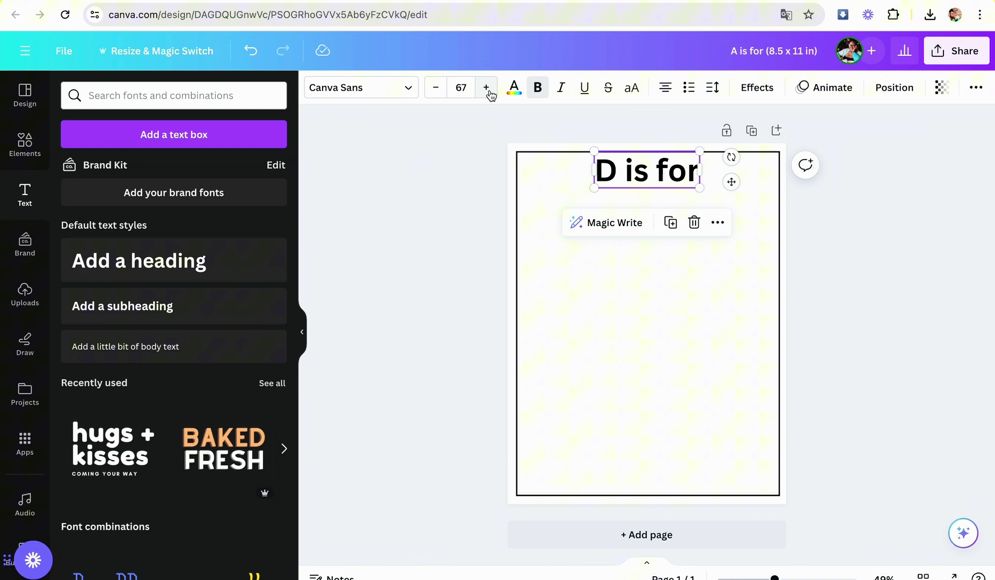
drag(487, 89, 489, 91)
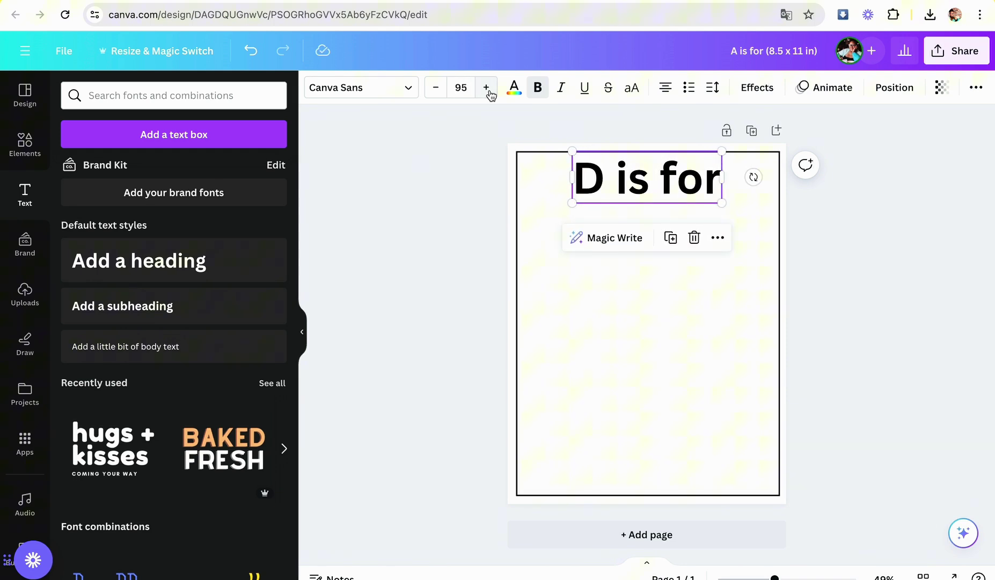
Step: Style the 'D is for' heading in Fredoka with a white Splice effect
click(402, 87)
click(170, 290)
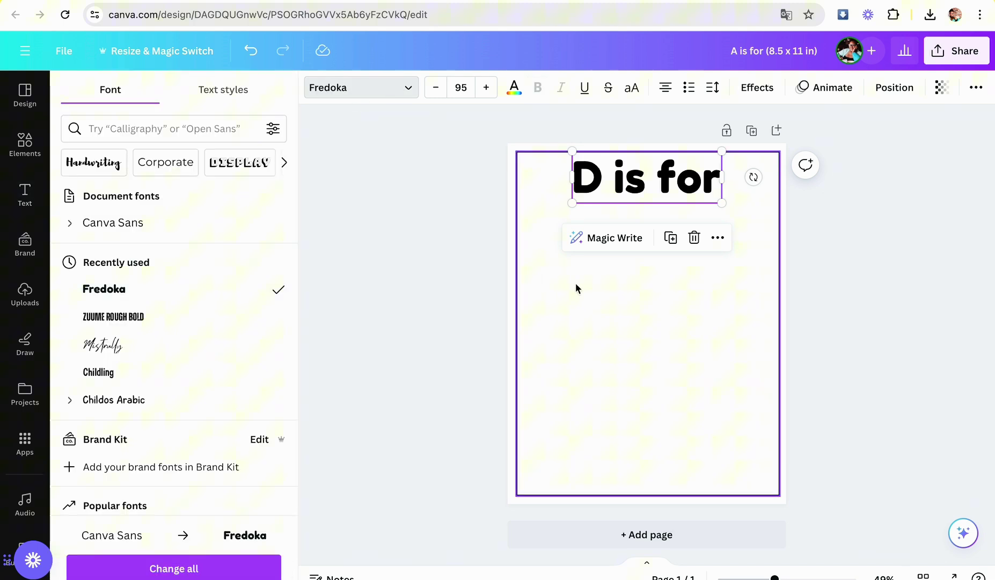
click(758, 90)
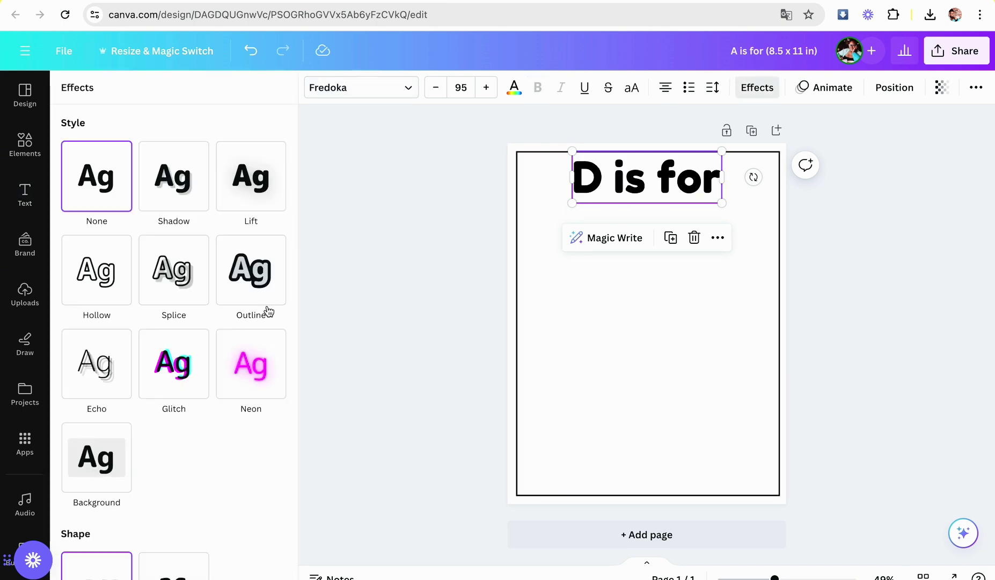
click(177, 268)
click(274, 471)
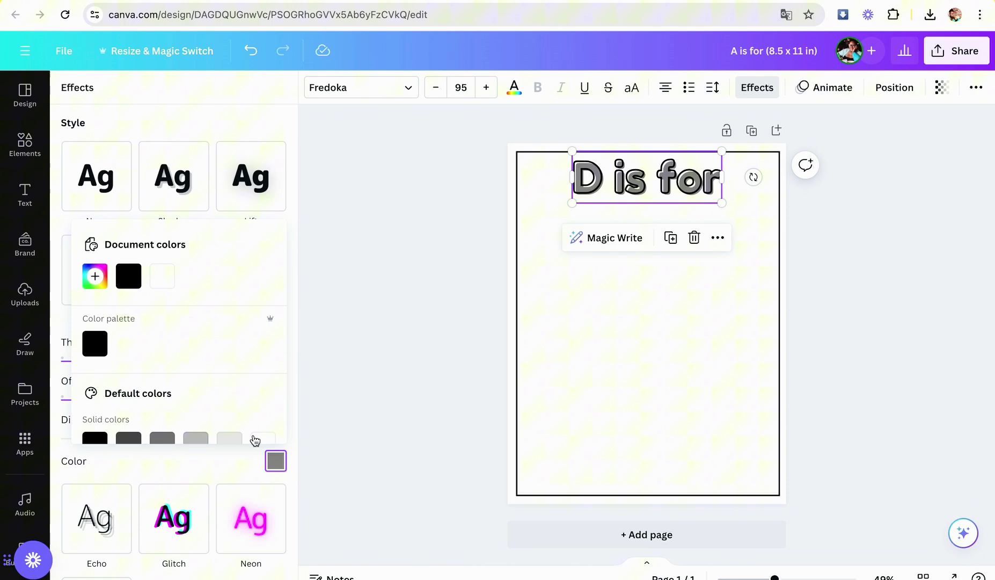
click(167, 279)
click(631, 326)
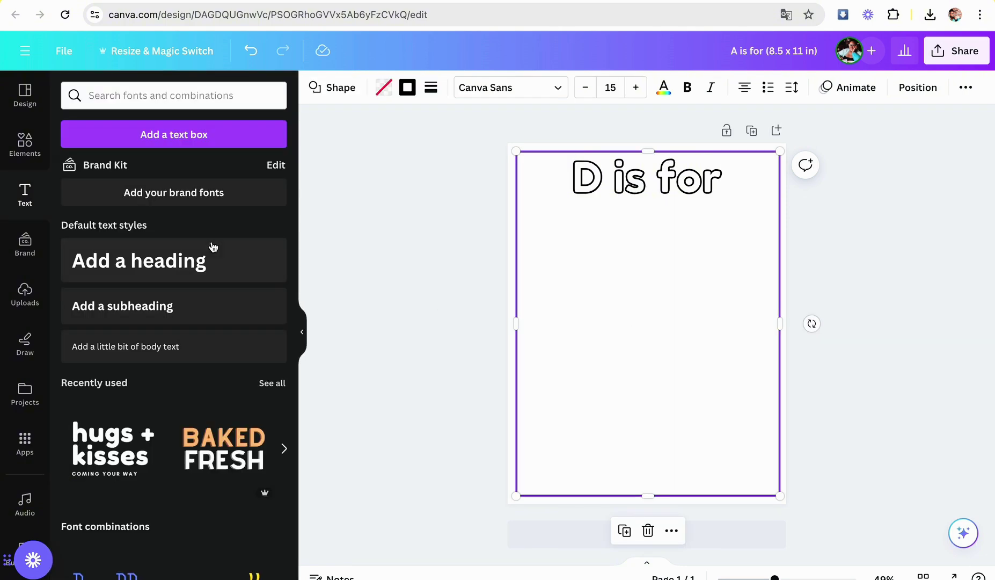
Step: Search Elements for 'dog' graphics filtered to Static and Free
click(25, 143)
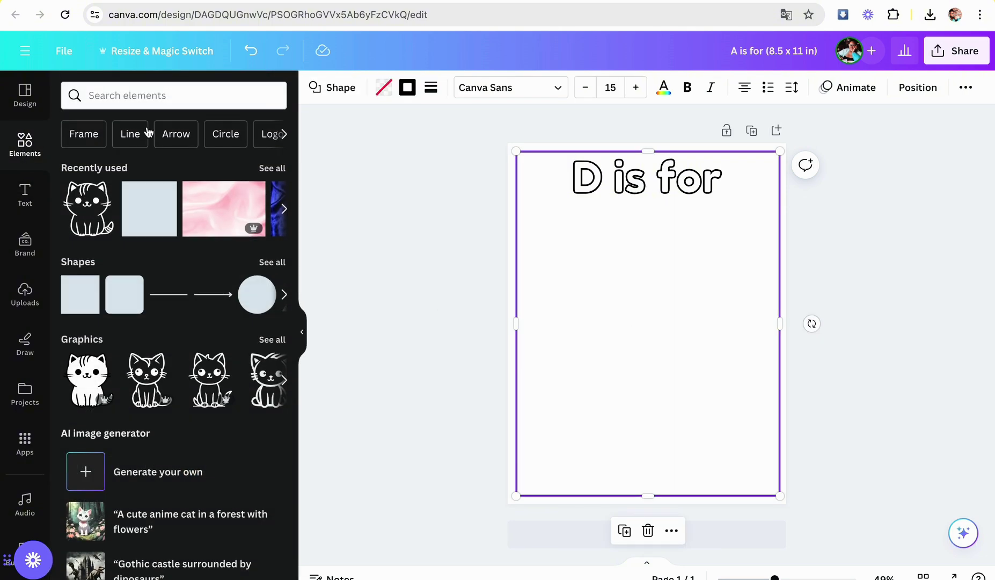
click(193, 97)
text(dog)
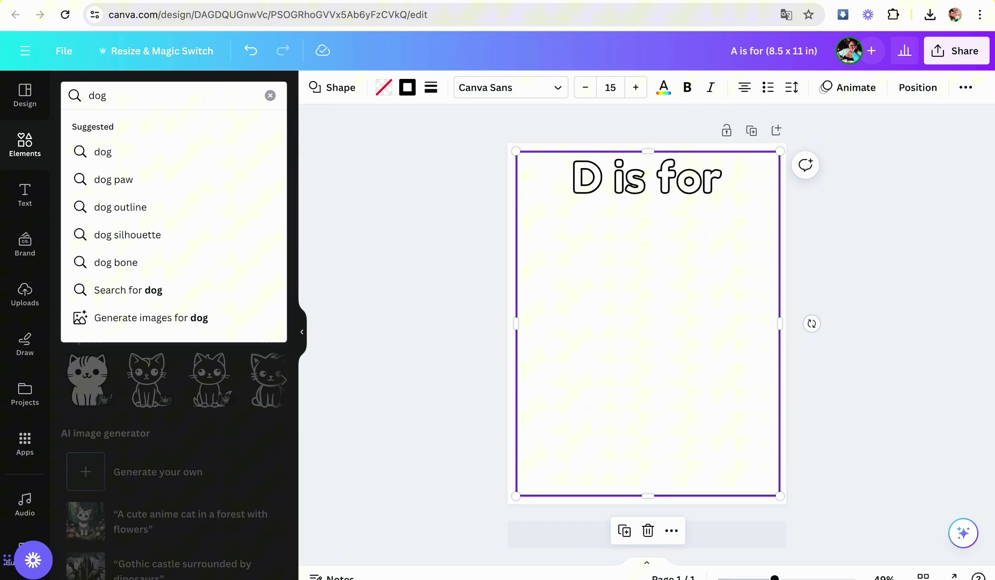
key(Return)
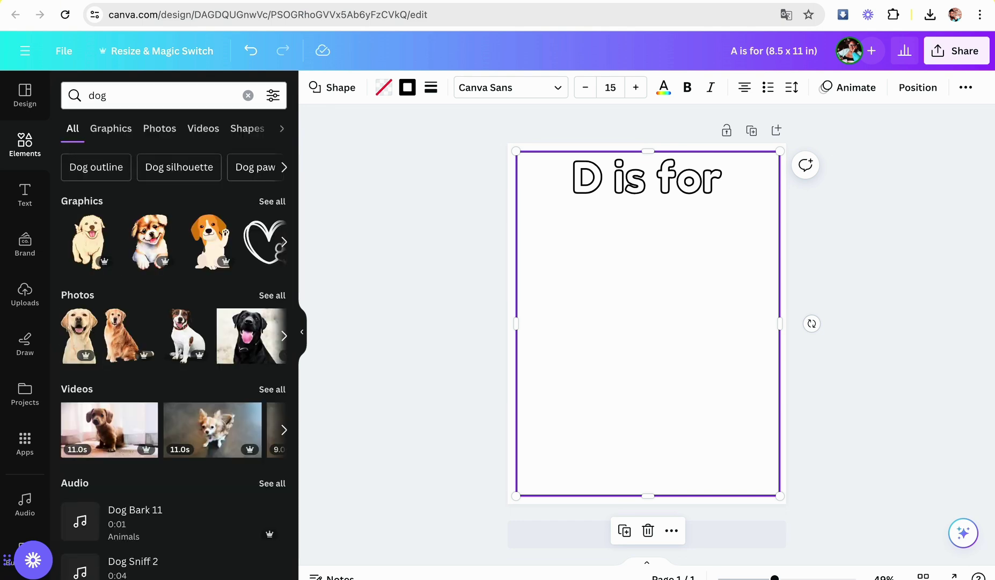
click(273, 201)
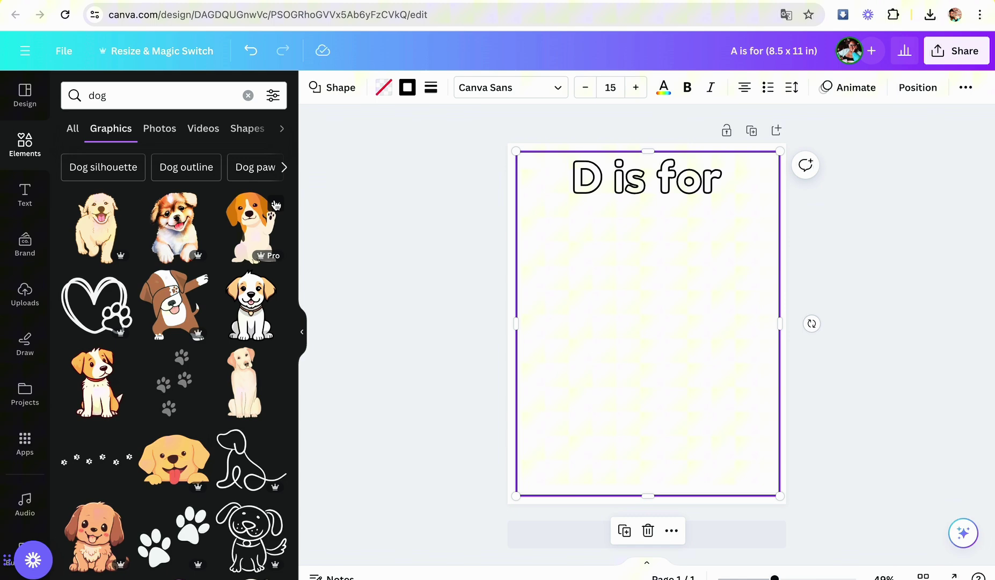
click(273, 97)
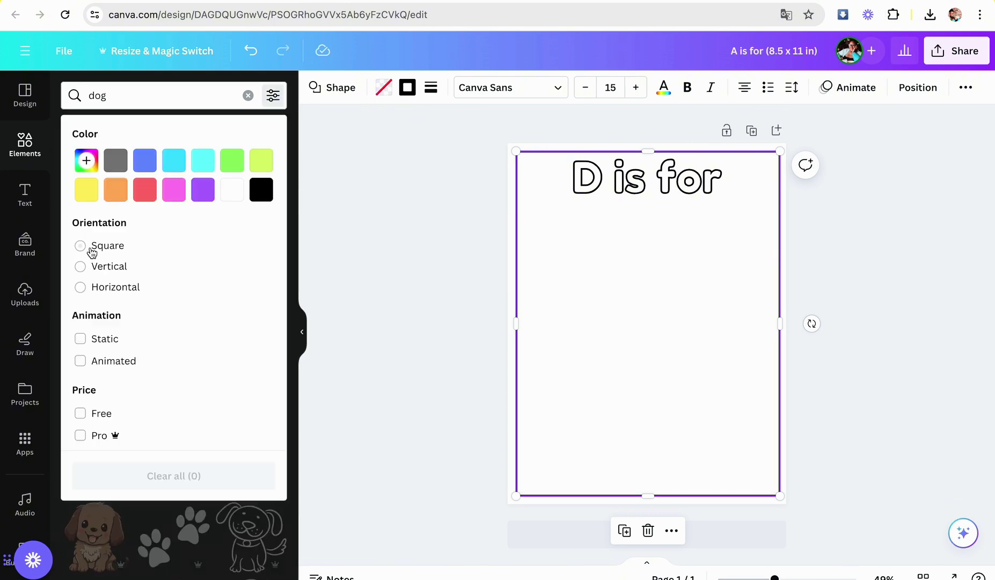
click(81, 338)
click(81, 413)
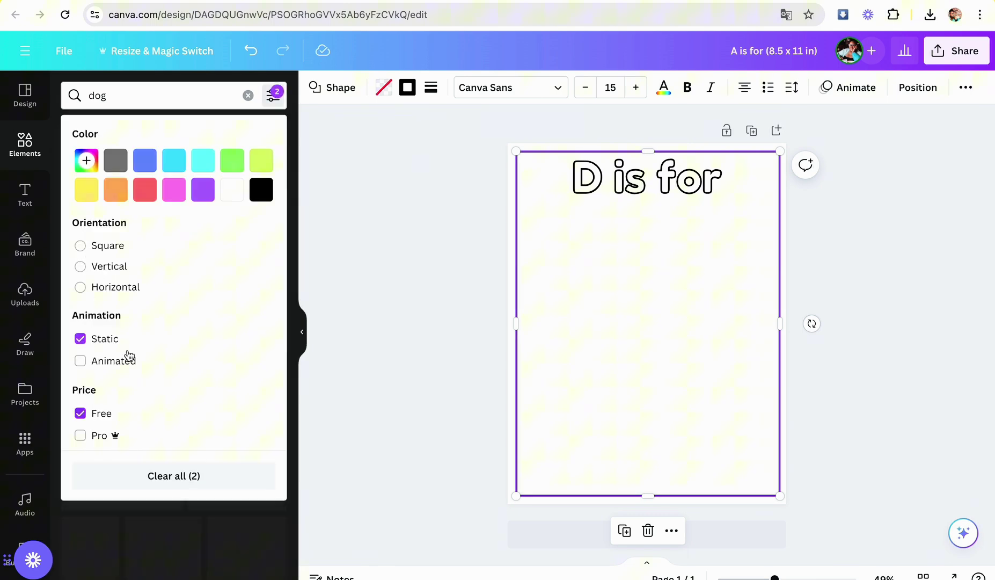
click(290, 146)
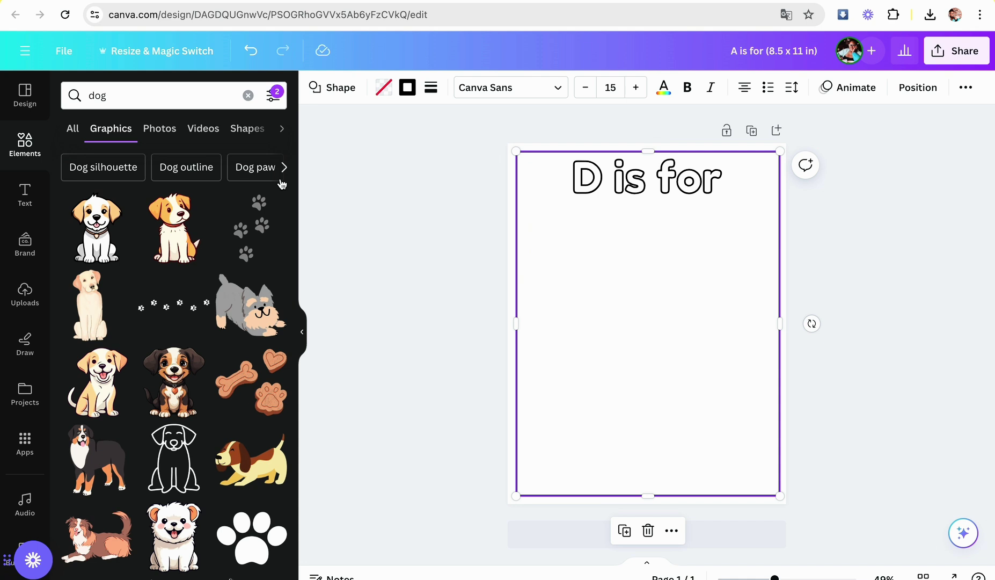
scroll(244, 463, down, 4)
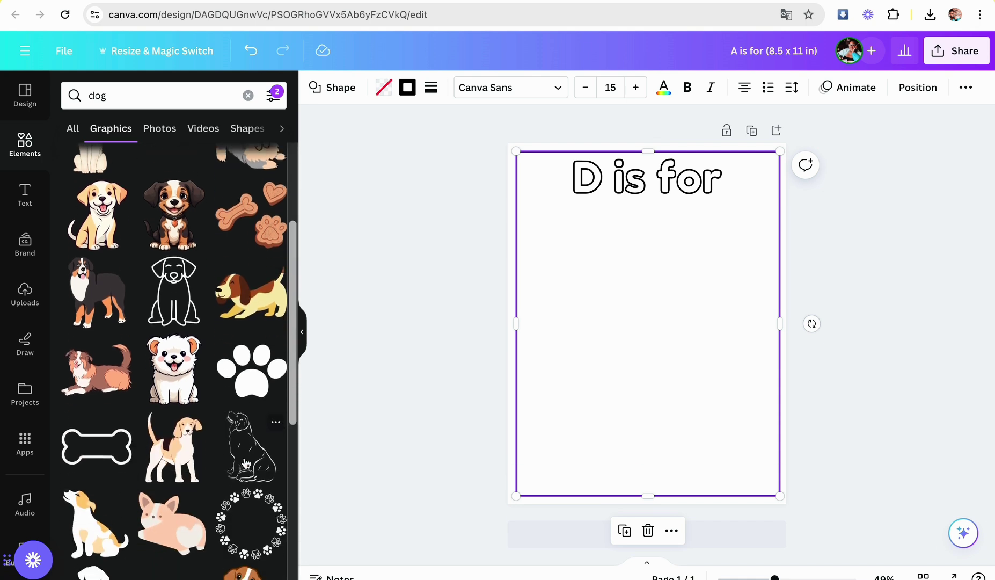
Step: Place an enlarged outline sitting dog below 'D is for', then delete everything on the page
click(186, 290)
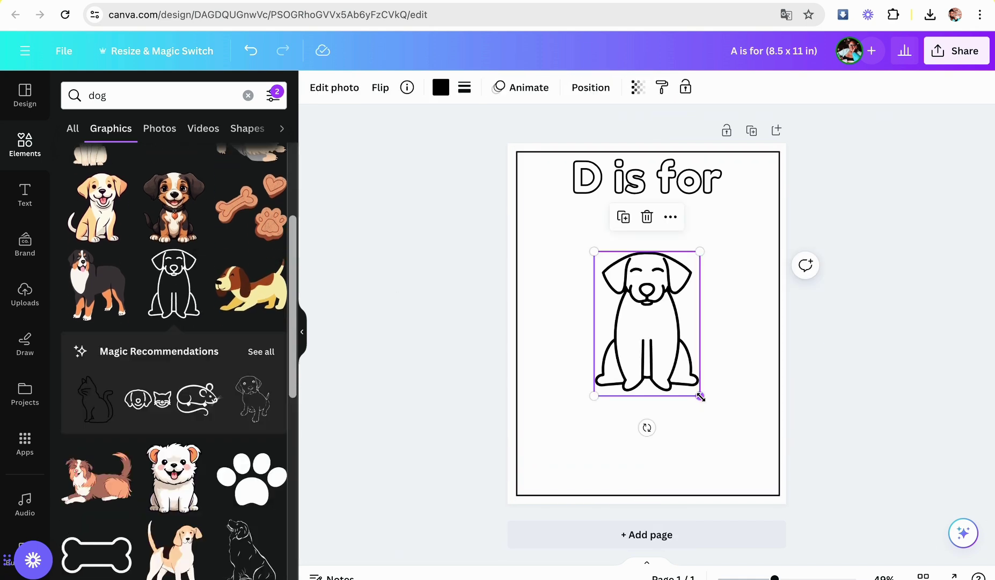
drag(700, 396, 770, 492)
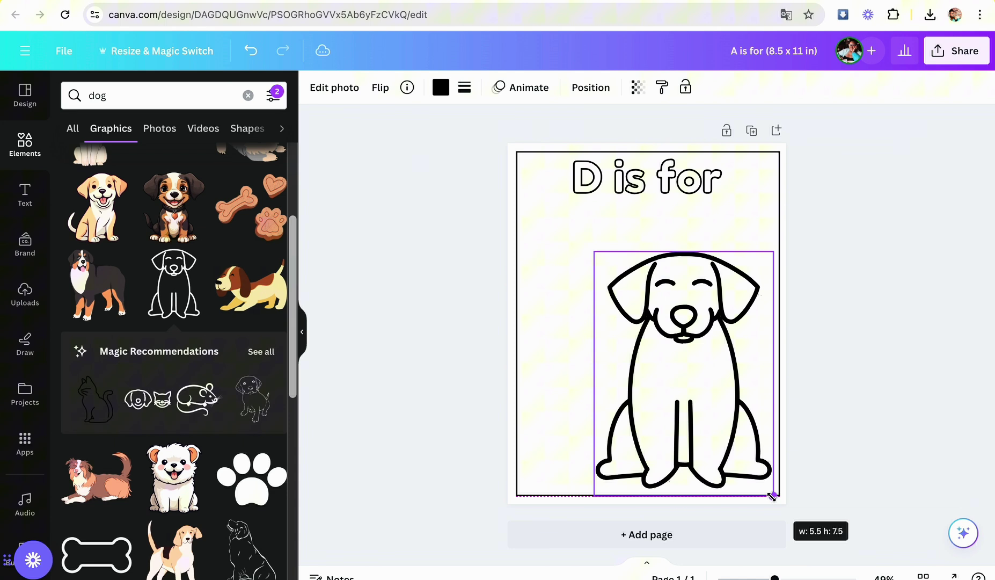
drag(595, 252, 509, 229)
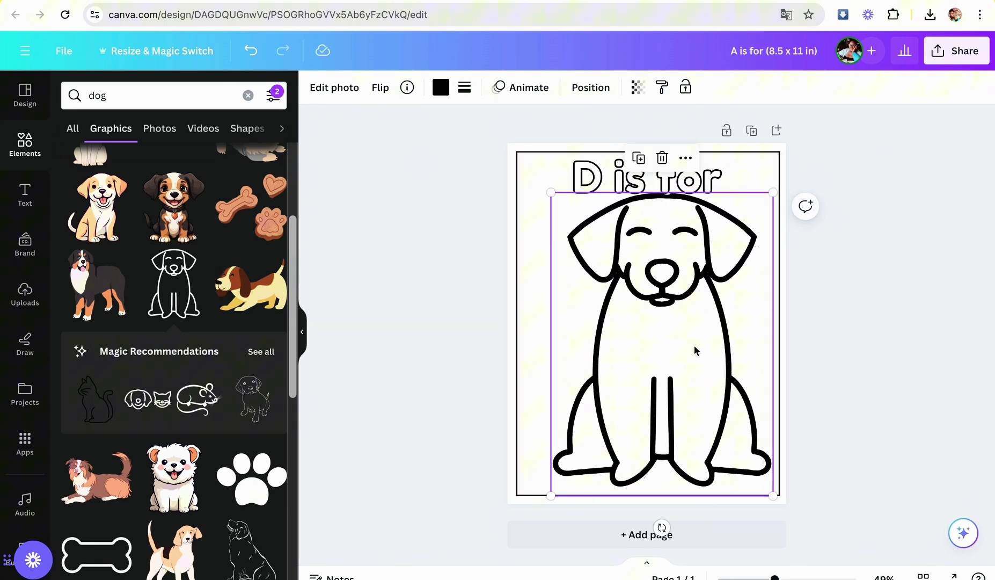
drag(695, 349, 677, 348)
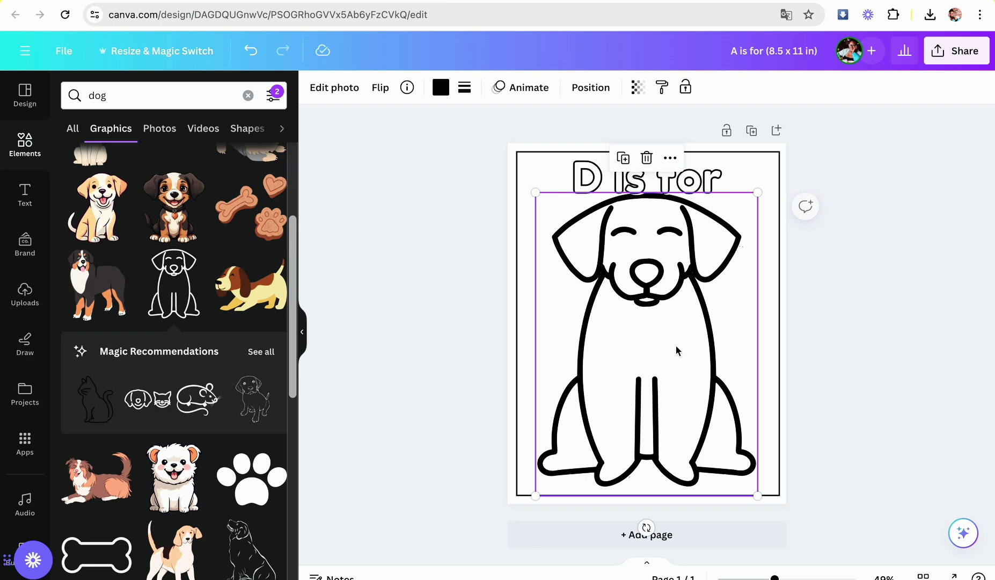
drag(617, 270, 617, 277)
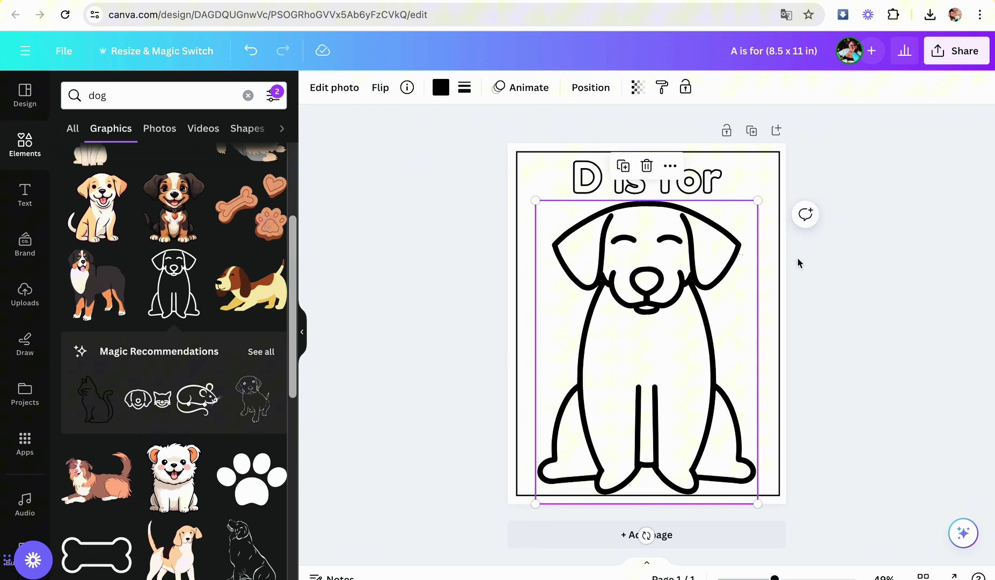
click(824, 264)
key(ctrl+a)
key(Delete)
Step: Search Elements for 'coloring page' and browse all its graphics
click(248, 95)
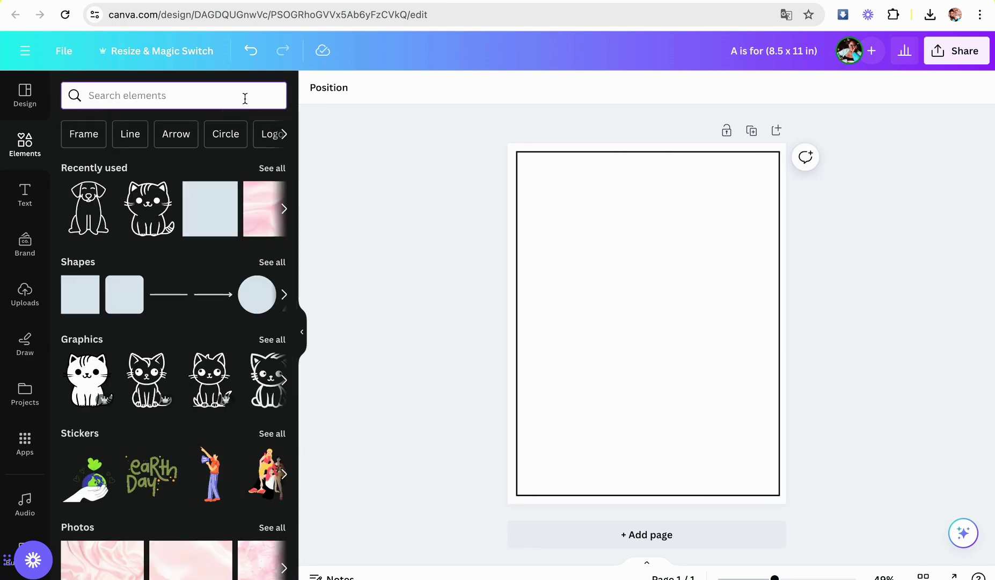
text(coloring page)
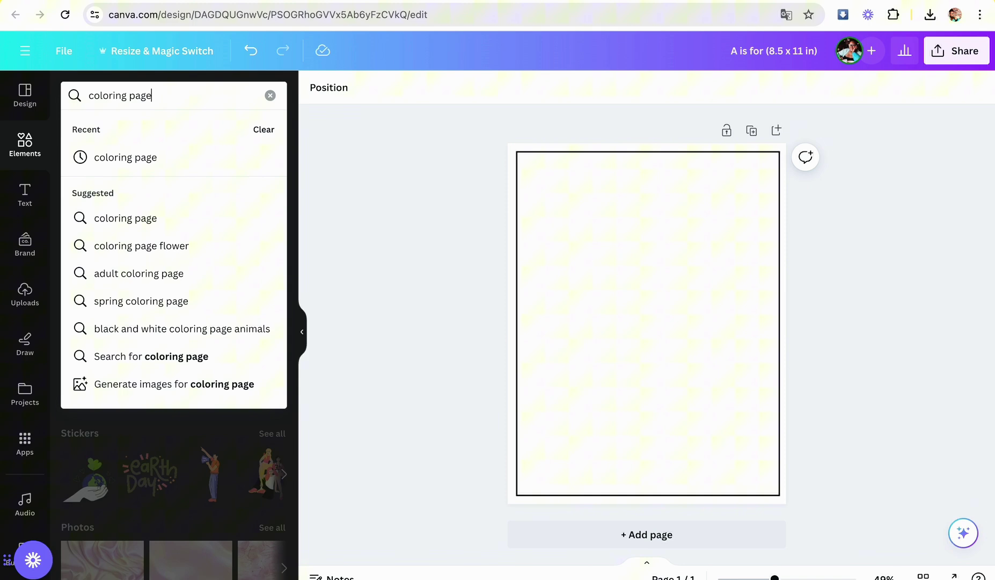
key(Return)
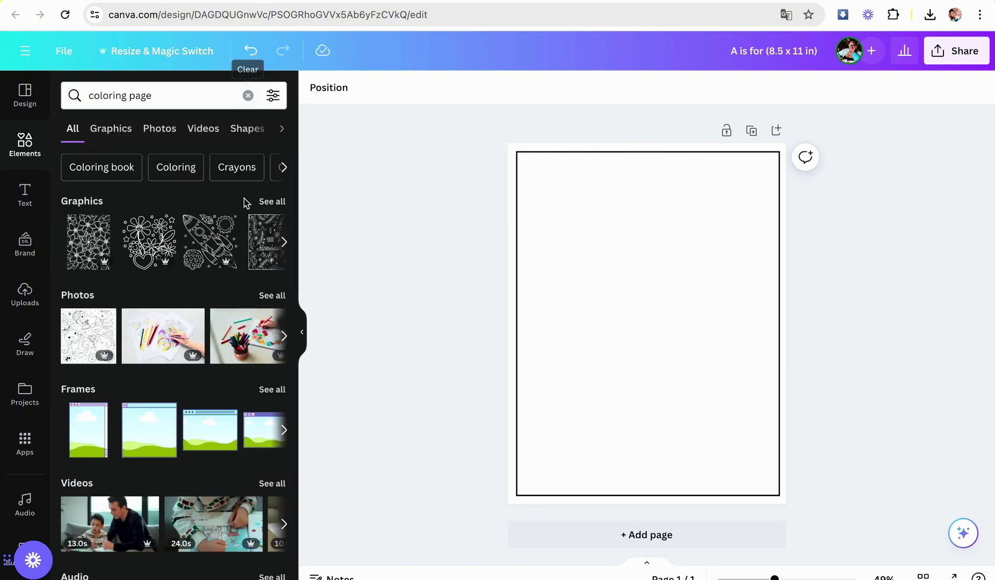
click(273, 202)
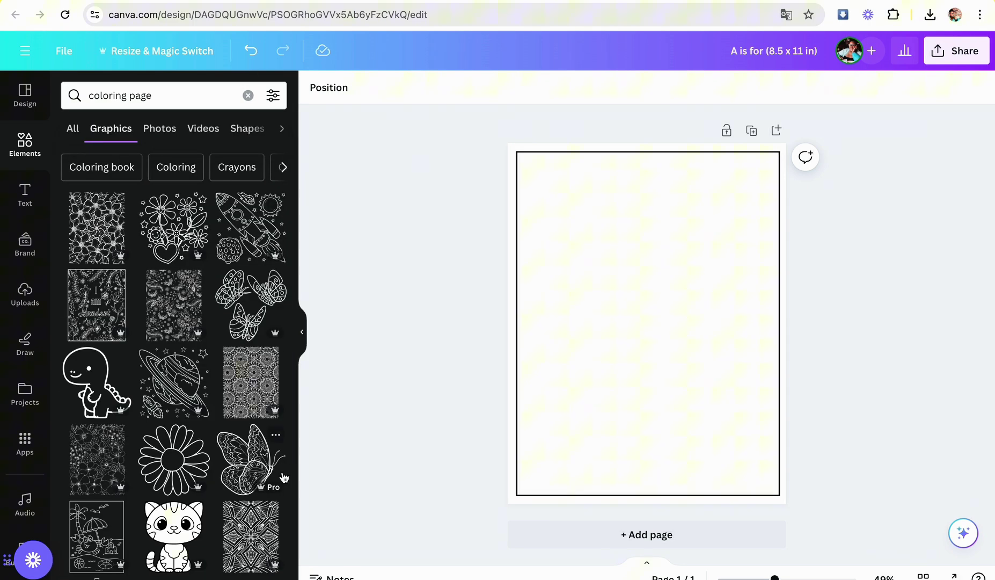
scroll(283, 477, down, 5)
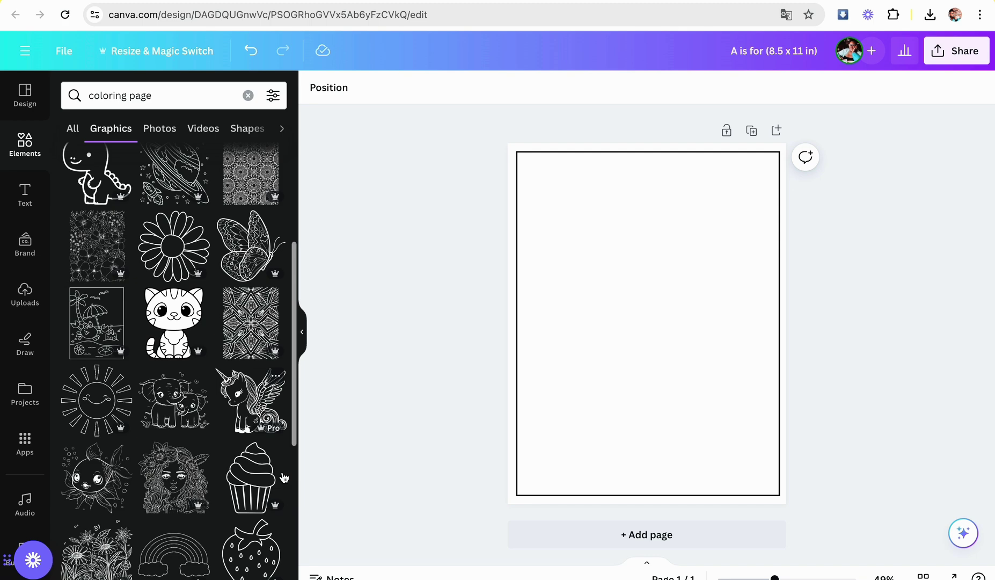
scroll(284, 477, down, 5)
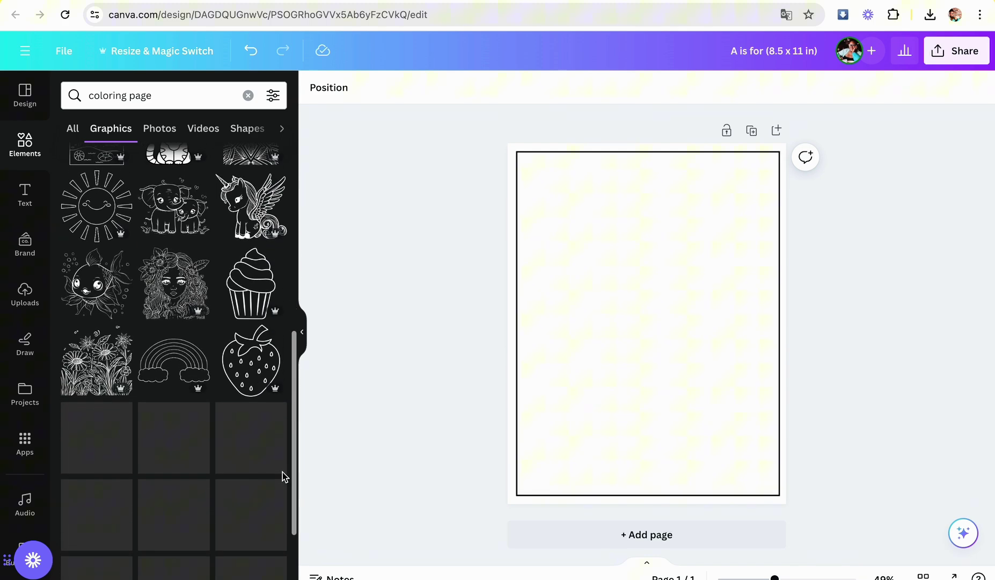
scroll(283, 472, down, 2)
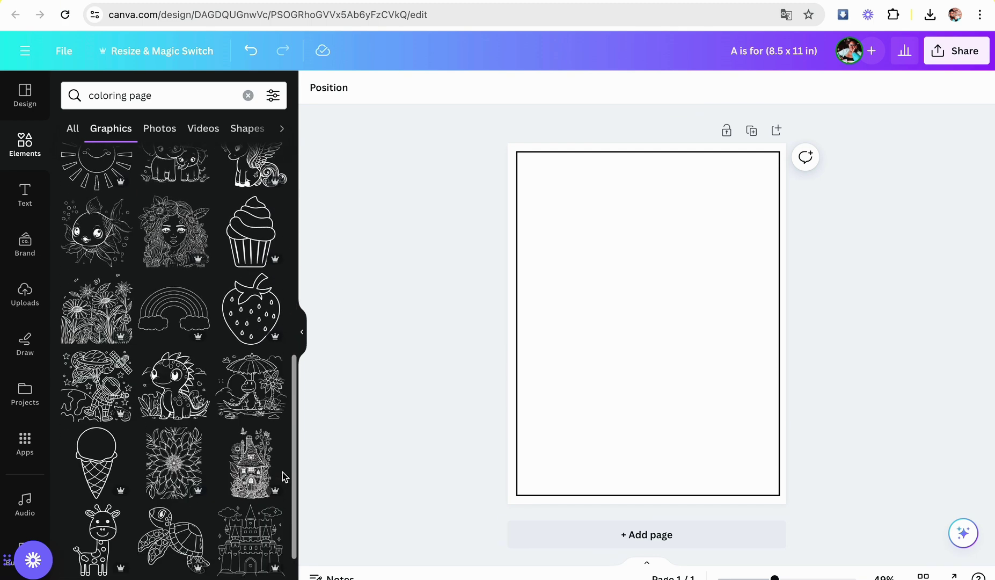
Step: Add the outline cupcake, enlarge it, and center it on the page
click(253, 245)
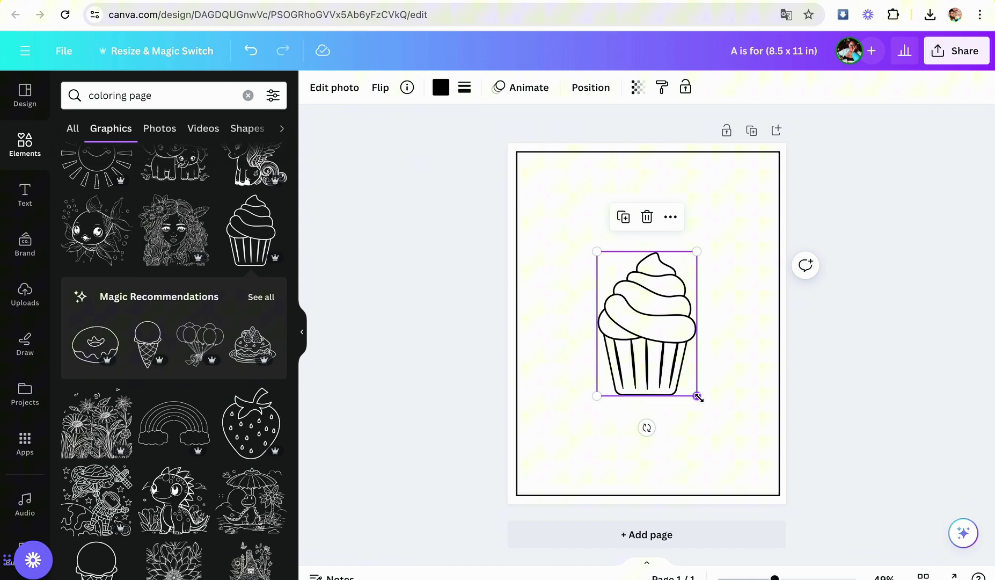
drag(703, 402, 773, 501)
drag(597, 251, 581, 227)
drag(676, 333, 651, 333)
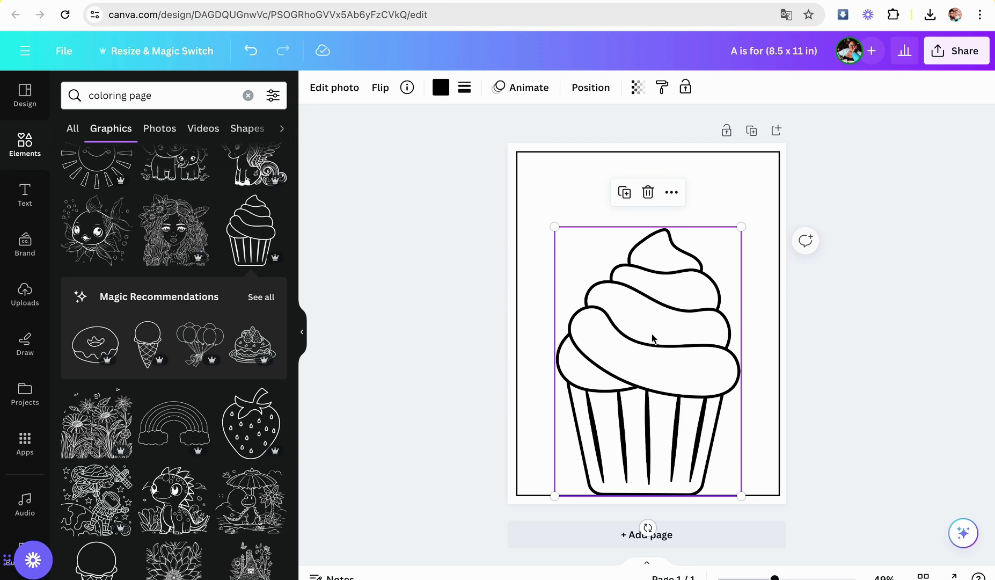
Step: Add a 'C is for' heading and move it to the page top
click(20, 196)
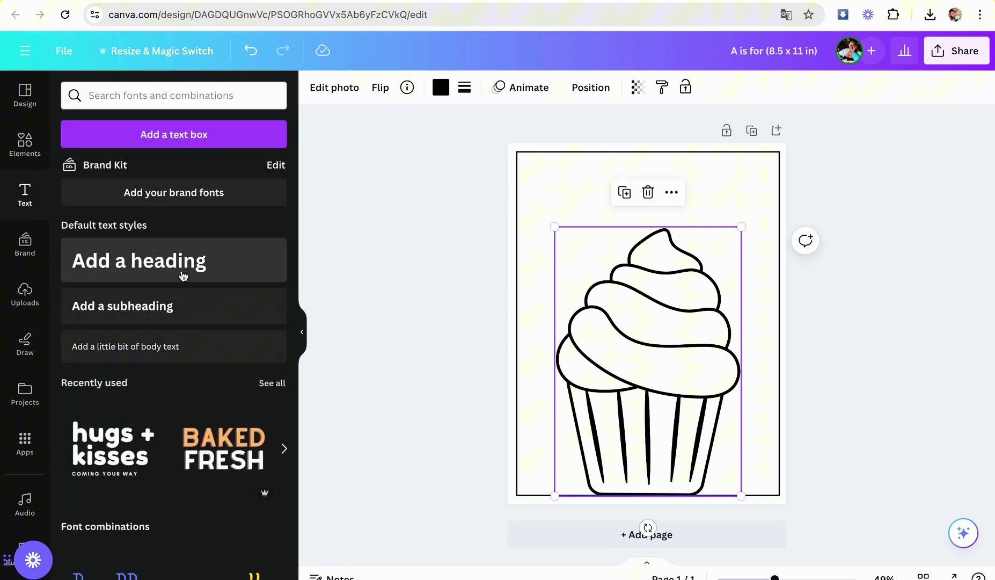
click(183, 276)
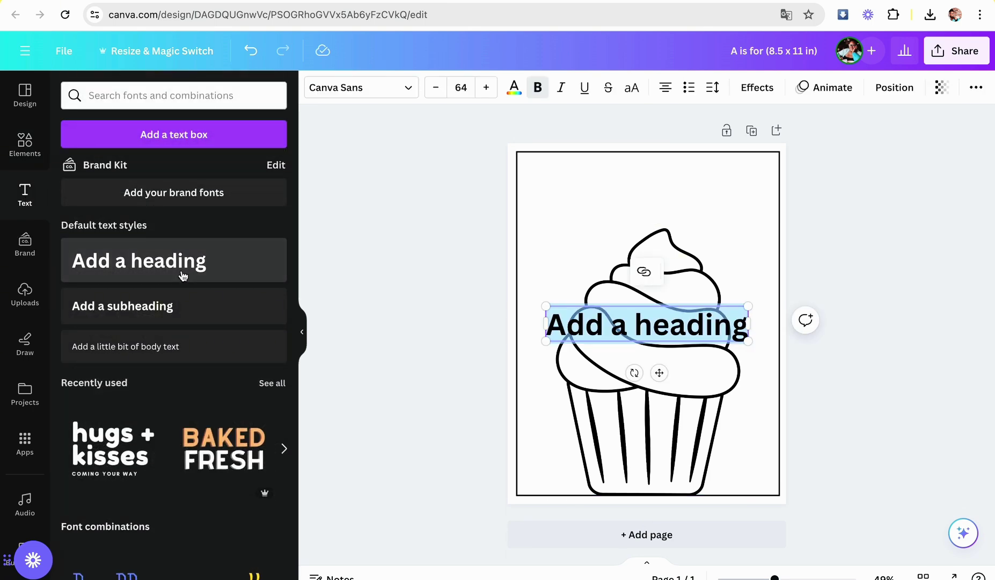
text(C is for)
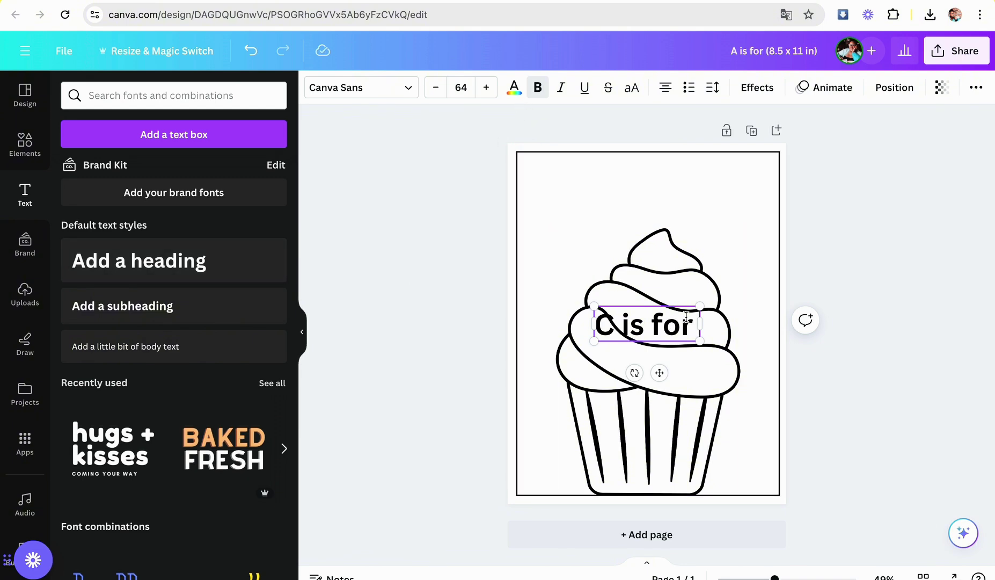
click(746, 316)
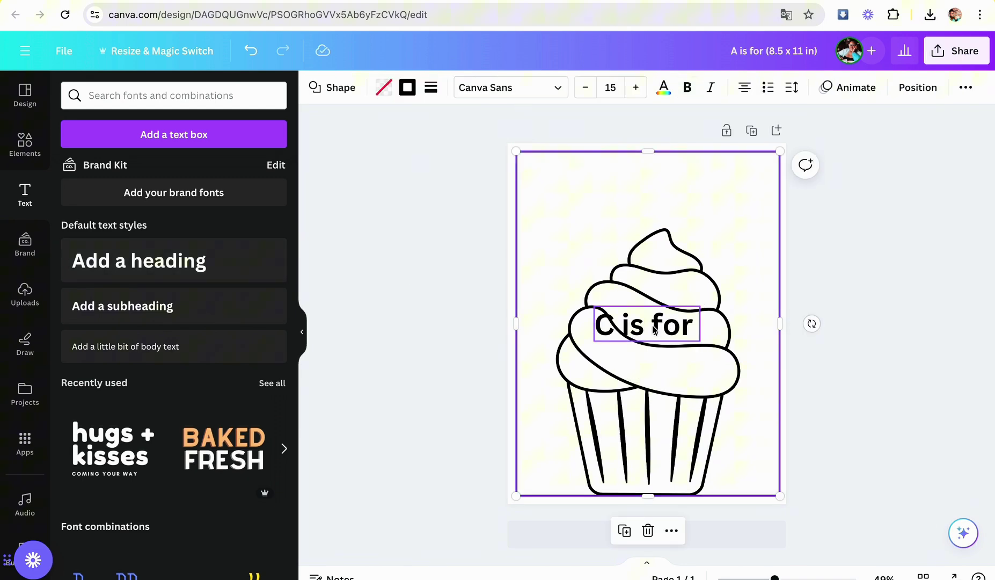
drag(651, 325, 651, 170)
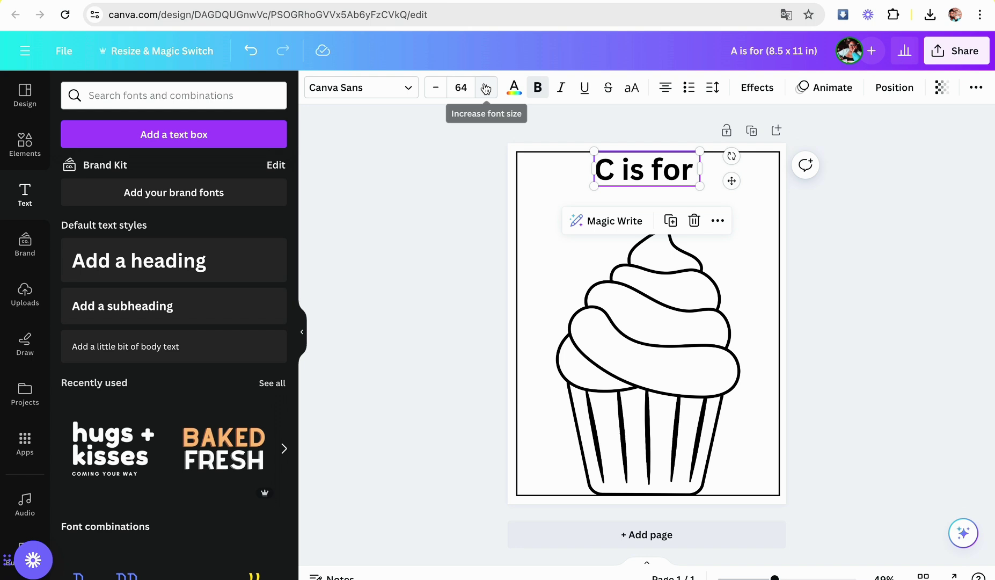
Step: Increase the 'C is for' heading's font size to 95
click(486, 88)
click(486, 87)
click(486, 87)
click(486, 88)
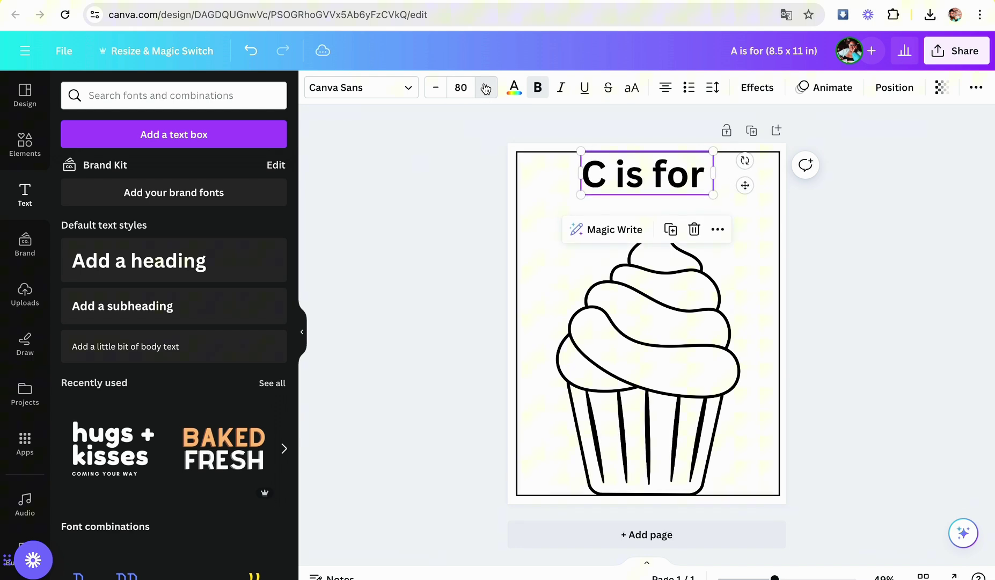
click(486, 87)
click(486, 87)
click(486, 88)
click(486, 87)
click(486, 88)
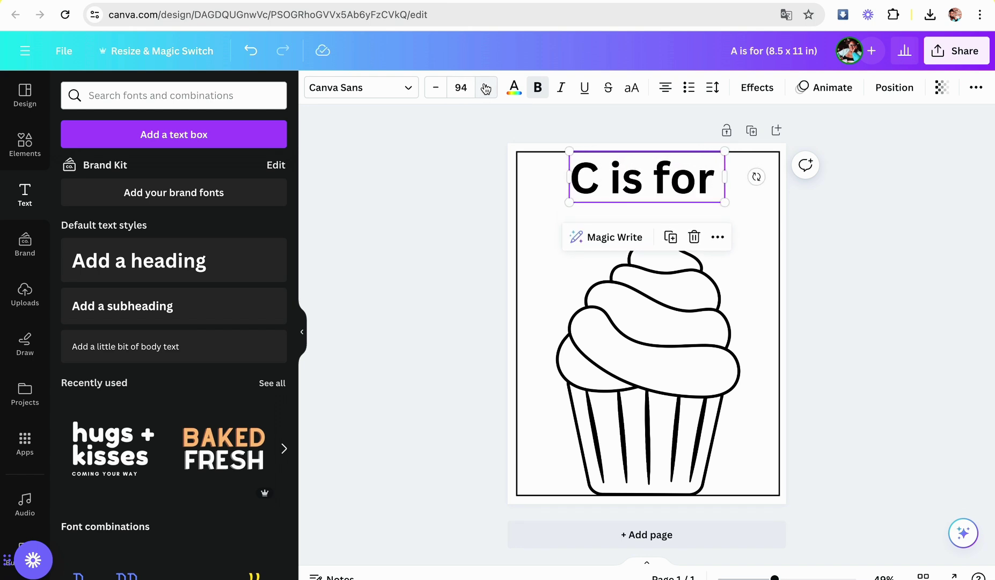
click(486, 87)
Step: Apply a white Splice effect so the letters appear hollow
click(764, 100)
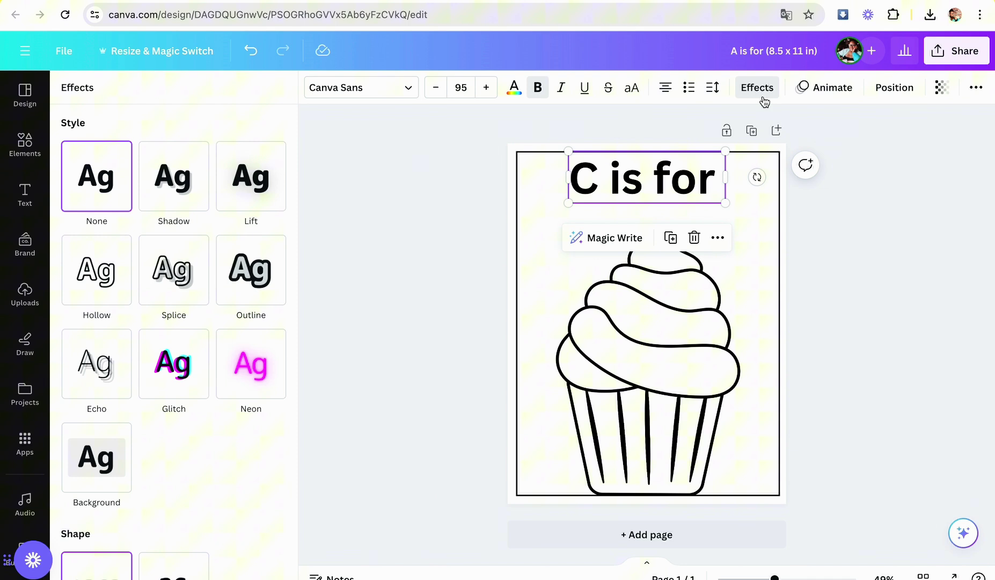
click(194, 277)
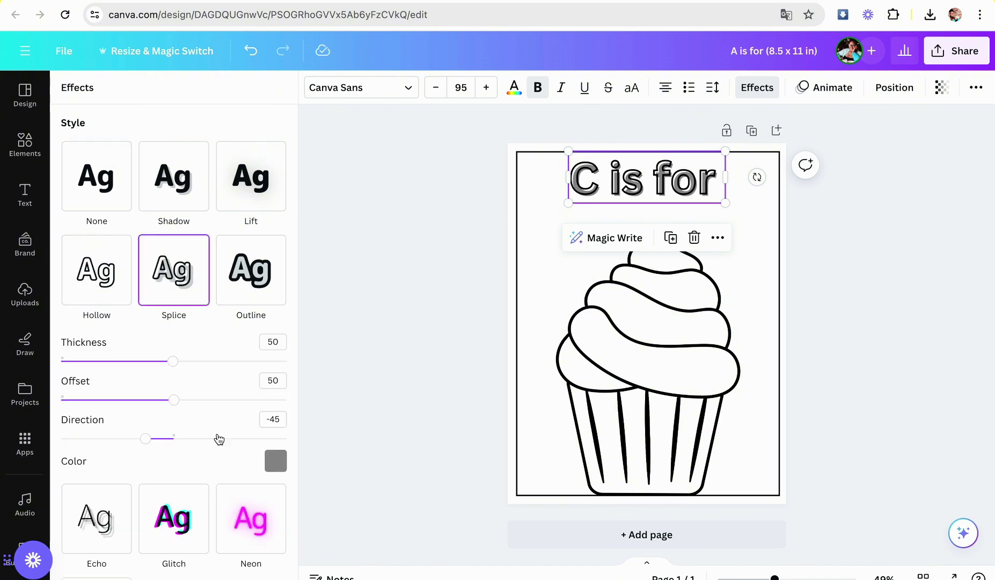
click(270, 466)
scroll(244, 349, down, 2)
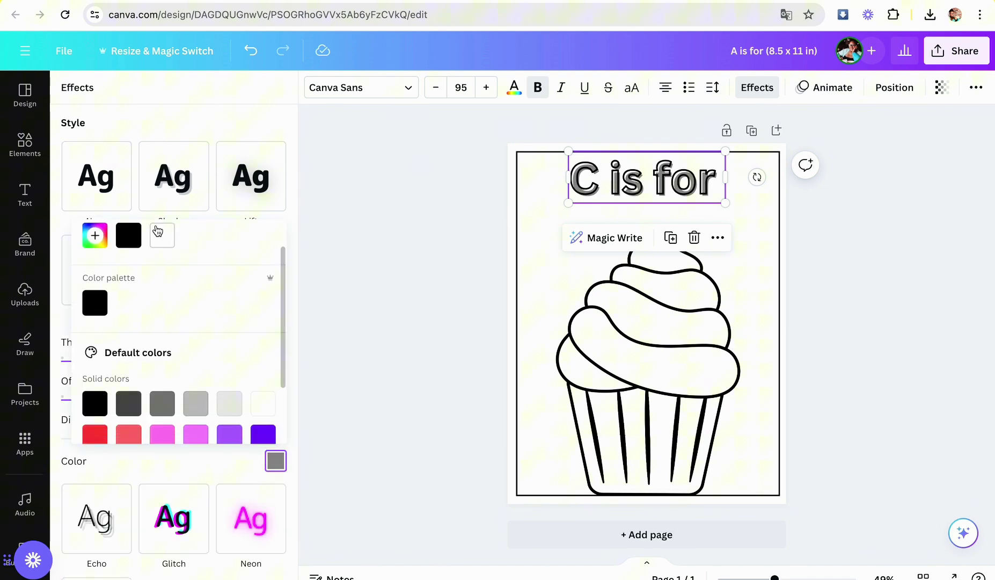
click(162, 235)
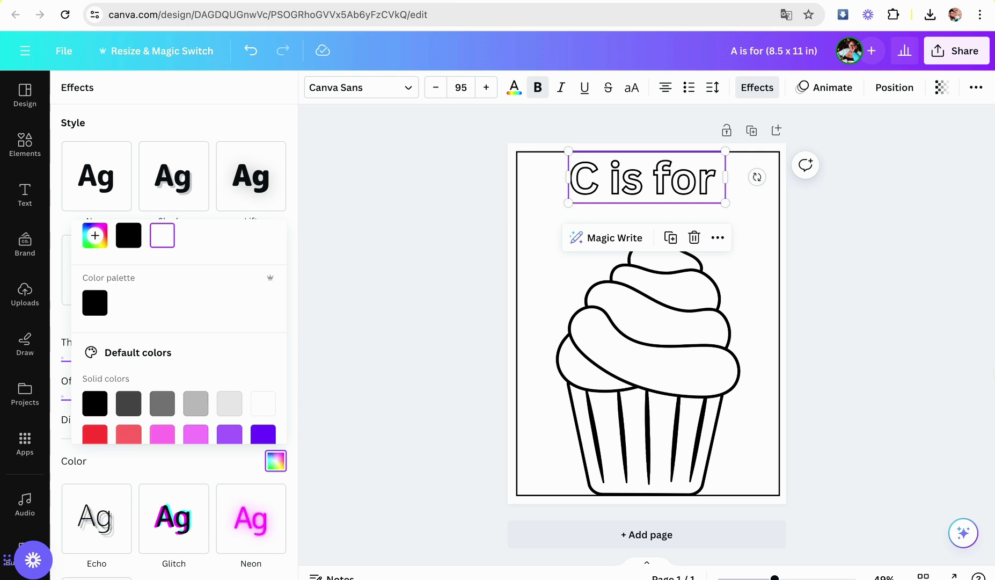
click(25, 195)
key(Escape)
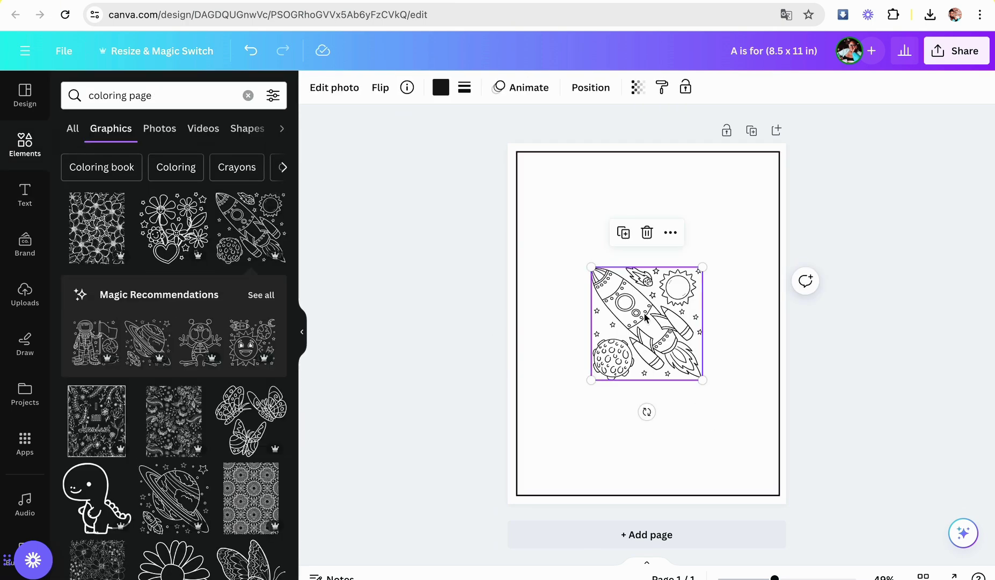
Step: Position the rocket graphic at the page's top-left and enlarge it to the full page width
drag(646, 317, 570, 200)
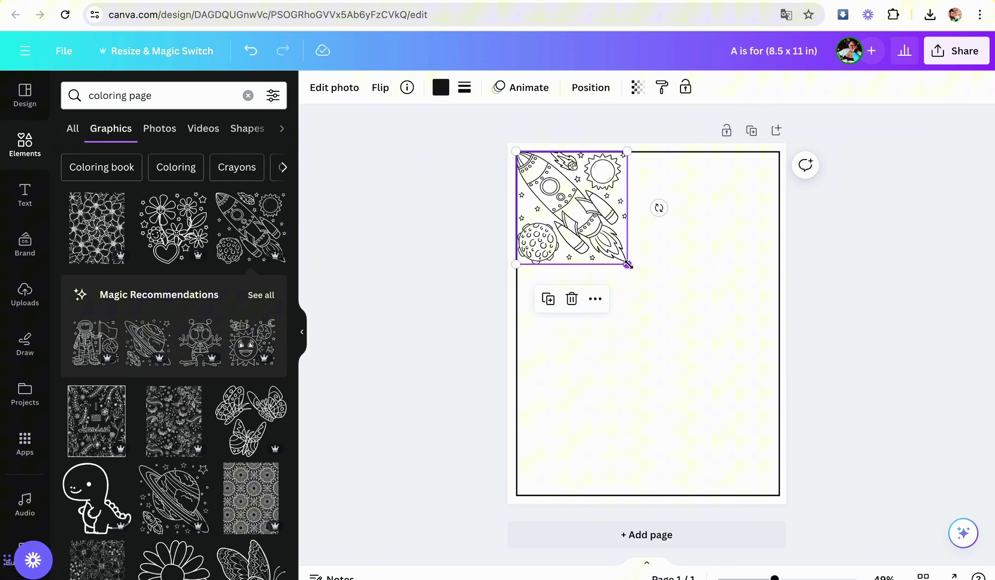
drag(628, 264, 757, 439)
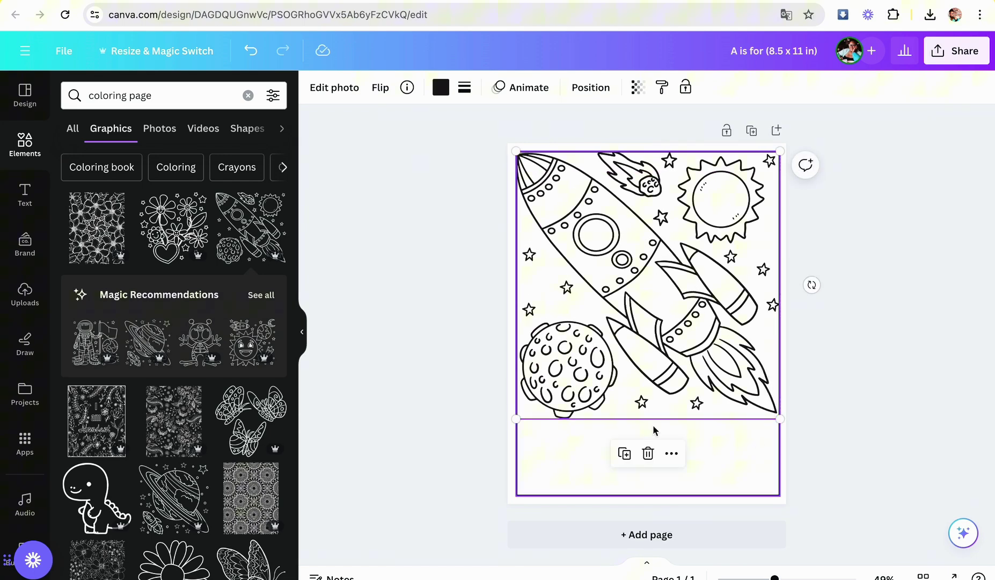
drag(773, 333, 773, 360)
click(890, 371)
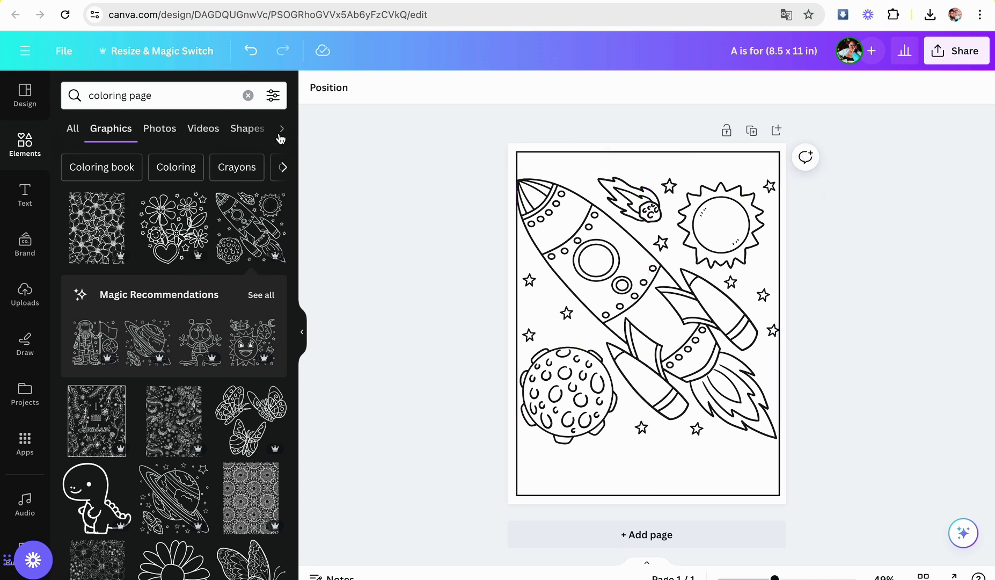
Step: Filter the Elements search results to static, free graphics only
click(279, 102)
click(80, 339)
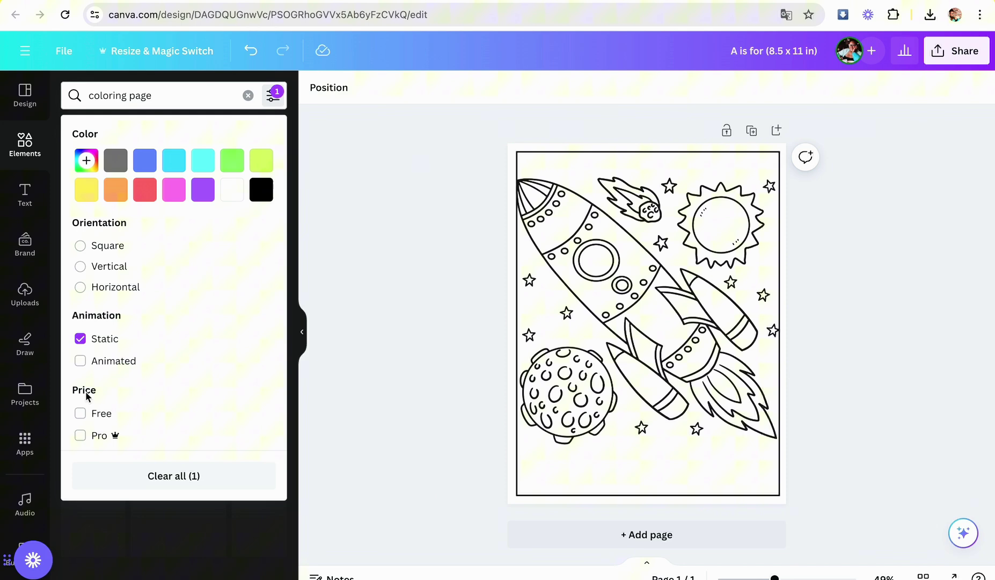
click(80, 413)
click(296, 184)
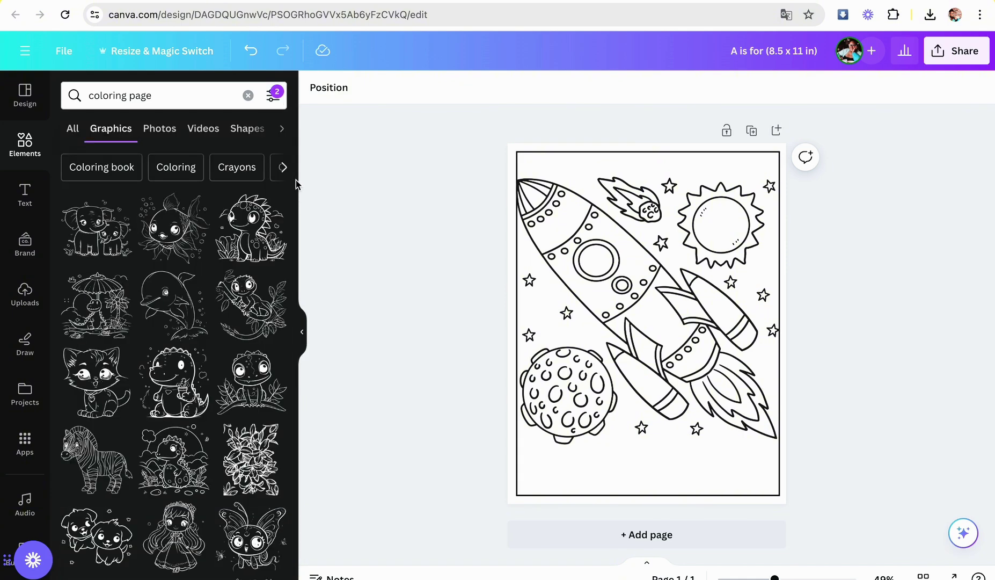
scroll(200, 445, down, 5)
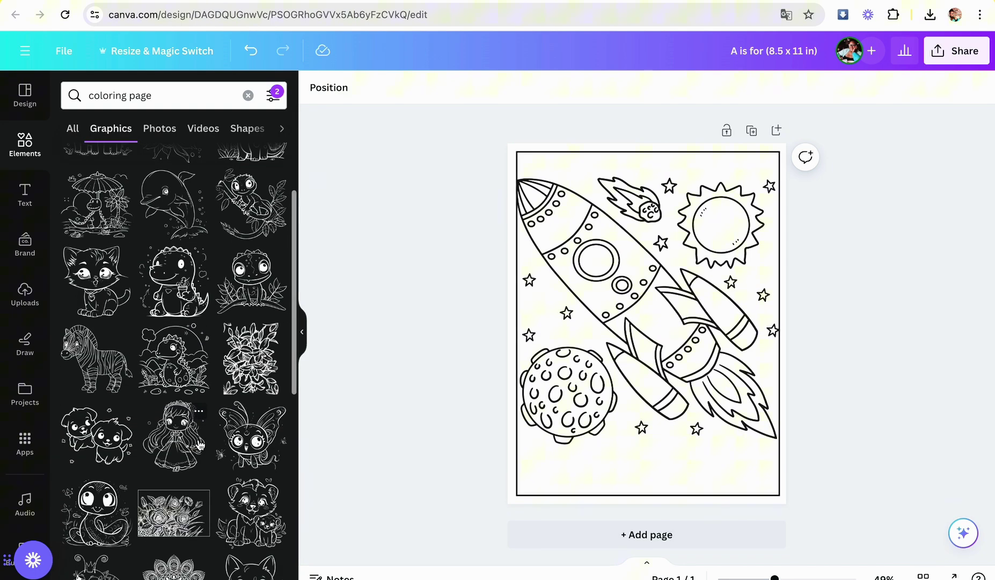
scroll(199, 445, down, 5)
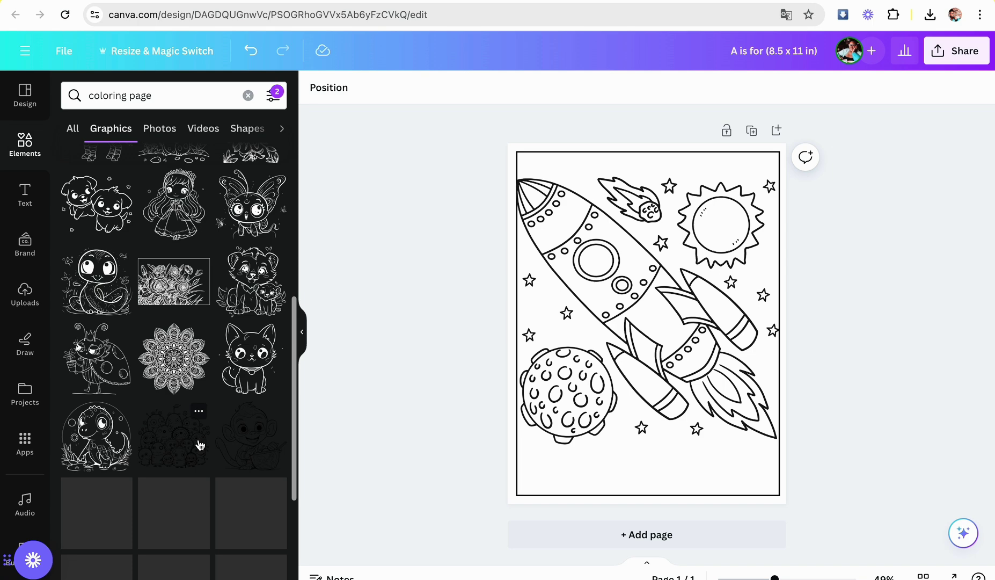
Step: Delete the rocket picture and stretch the dog-house graphic across the page's middle band
click(636, 298)
key(Delete)
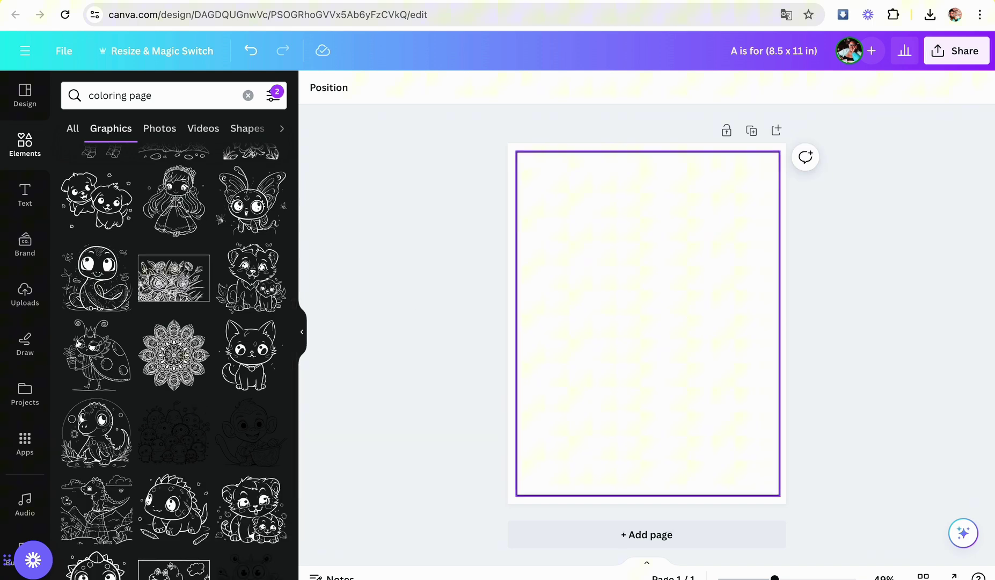
scroll(242, 458, down, 10)
click(174, 491)
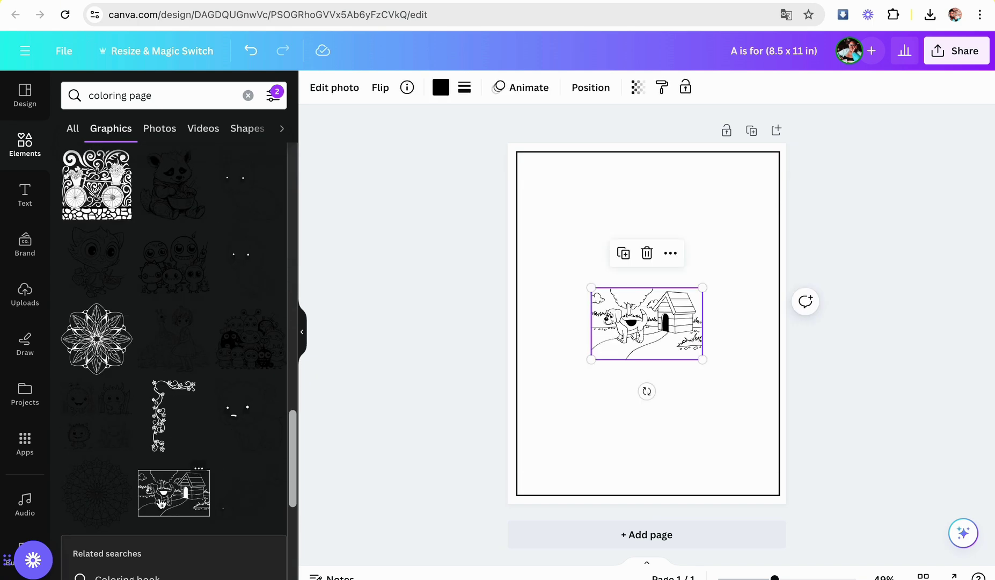
drag(701, 358, 754, 445)
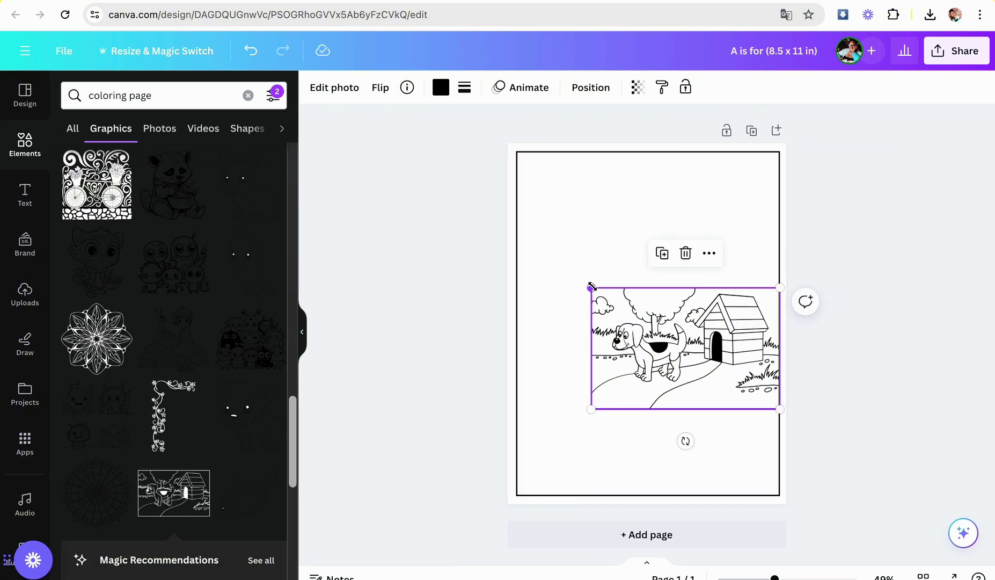
drag(592, 288, 514, 249)
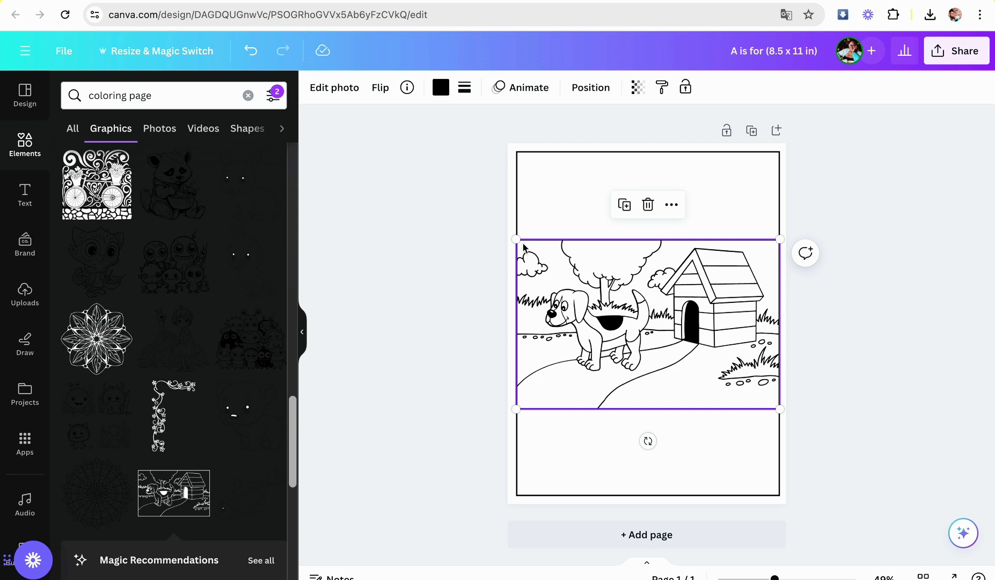
click(907, 333)
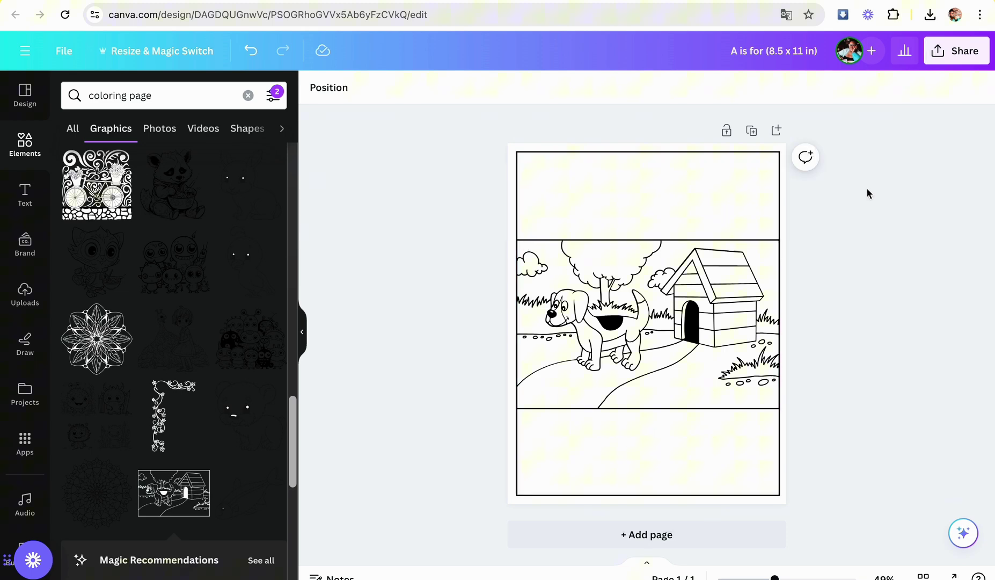
Step: Add a 'D is for' heading in the top area, enlarged to size 108
click(25, 194)
click(141, 262)
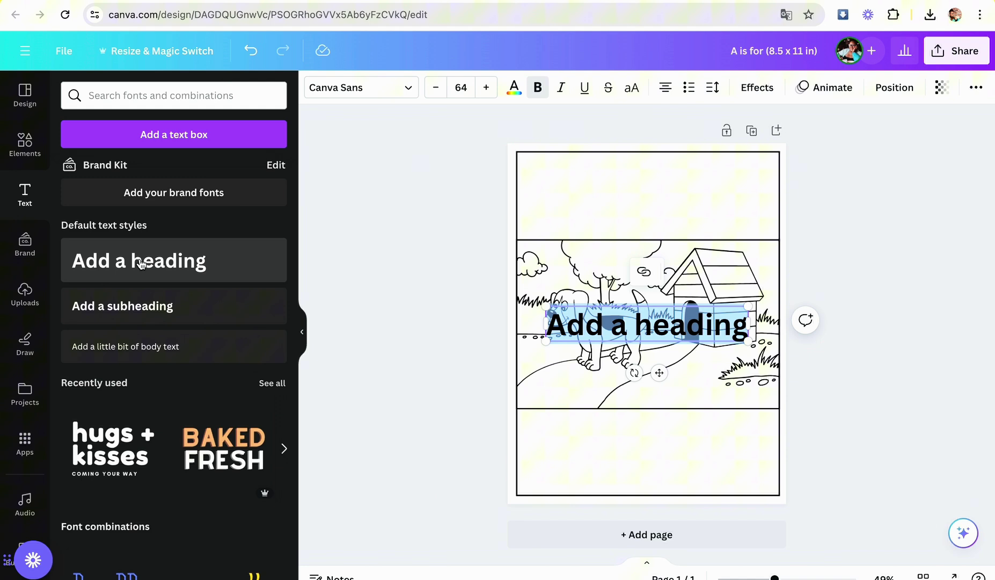
text(D is fo)
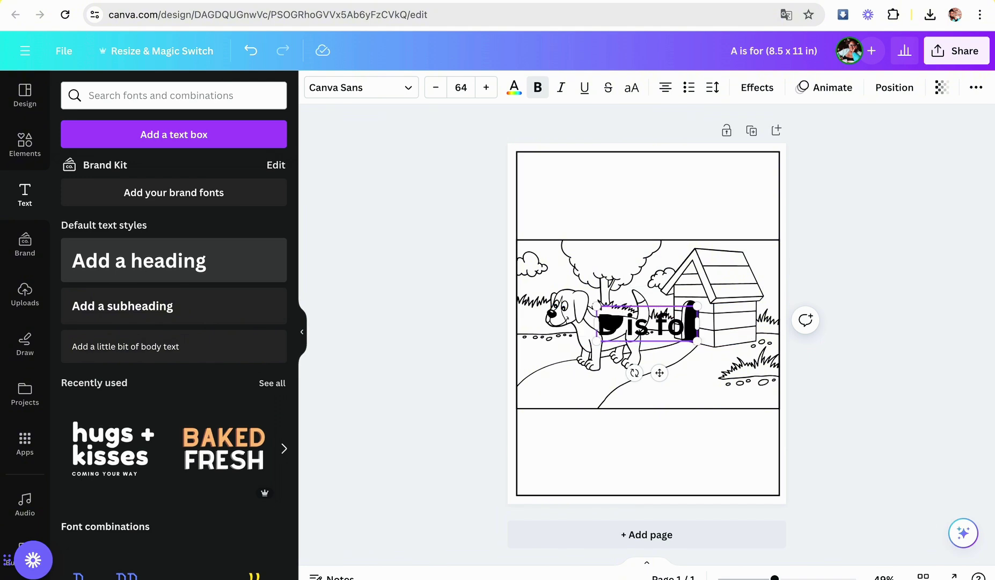
click(892, 470)
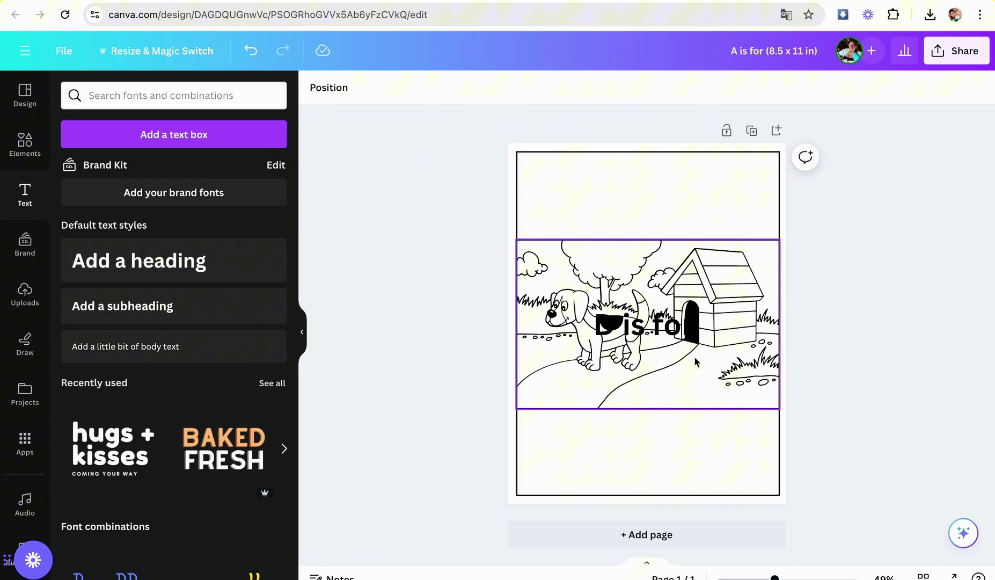
click(645, 324)
drag(644, 325, 646, 207)
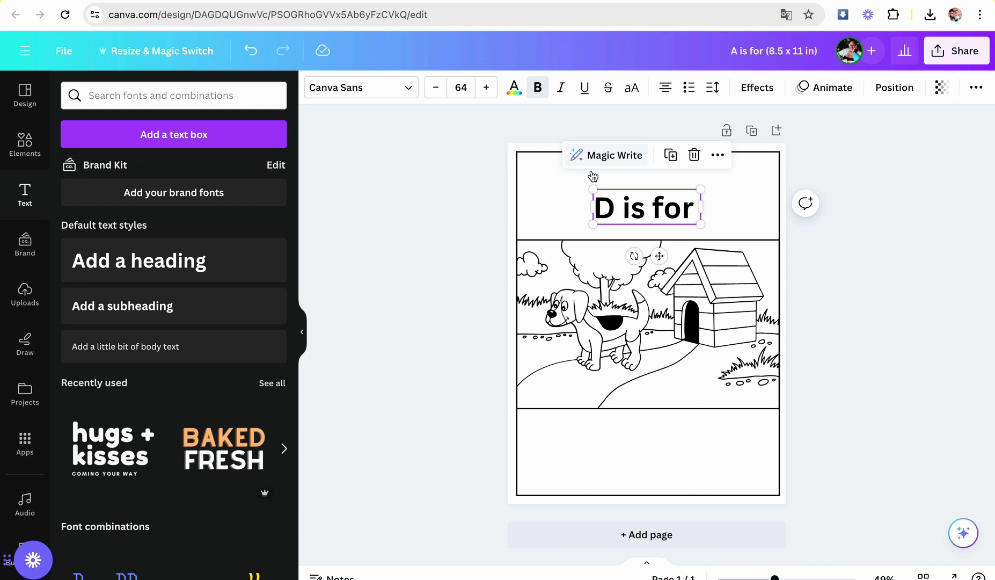
drag(588, 185, 551, 164)
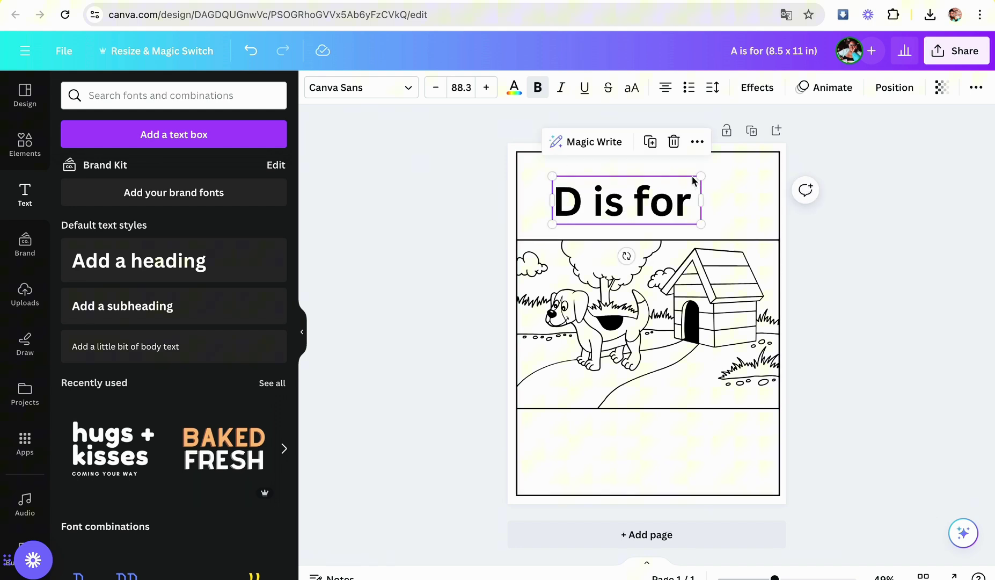
drag(704, 174, 734, 165)
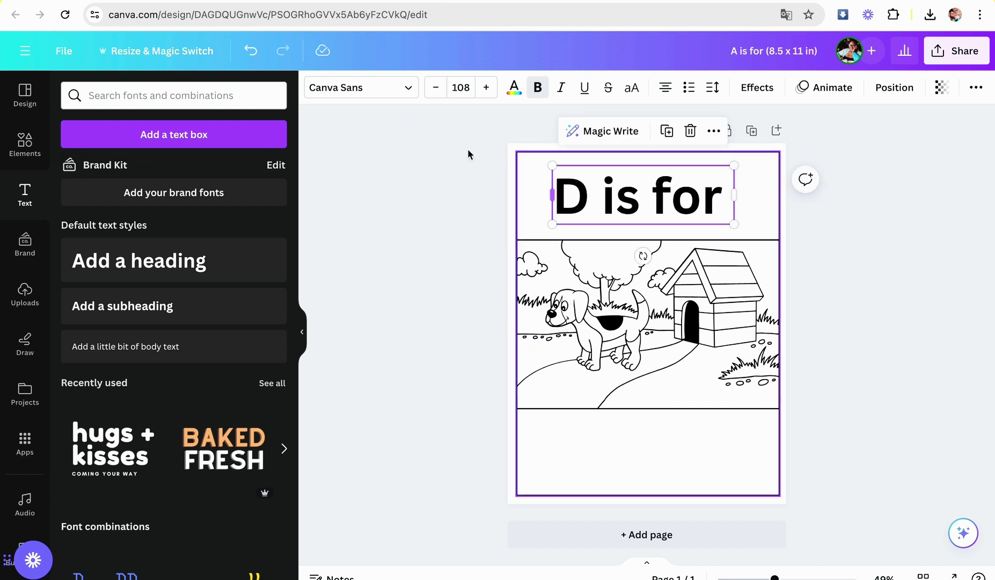
Step: Set the heading font to Fredoka with a white Splice effect
click(384, 89)
click(180, 290)
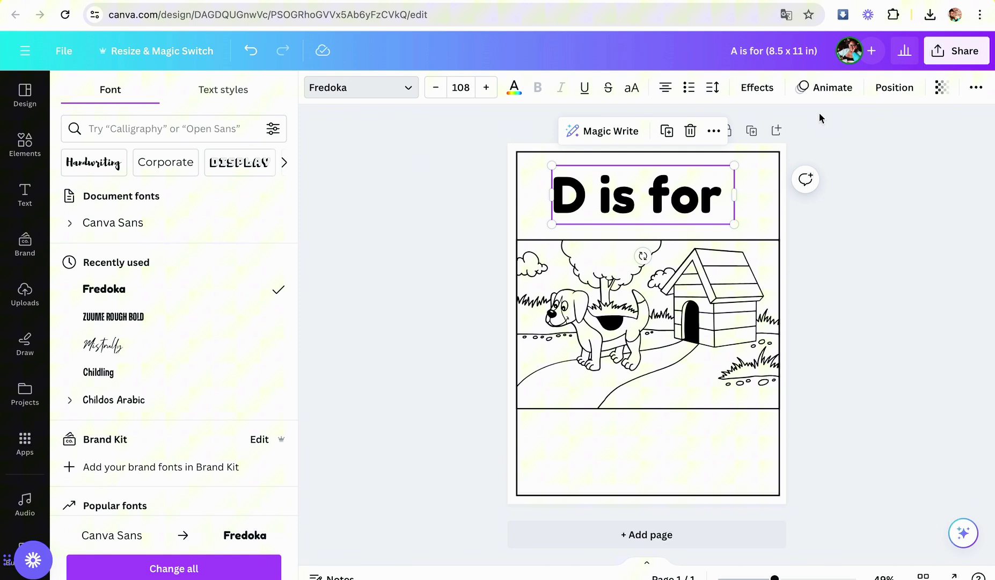
click(771, 94)
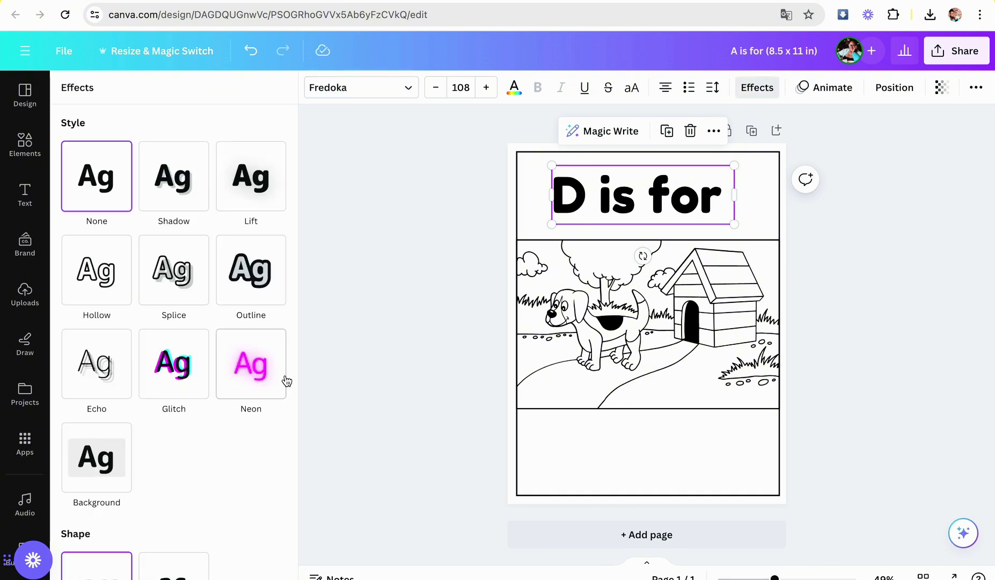
click(179, 288)
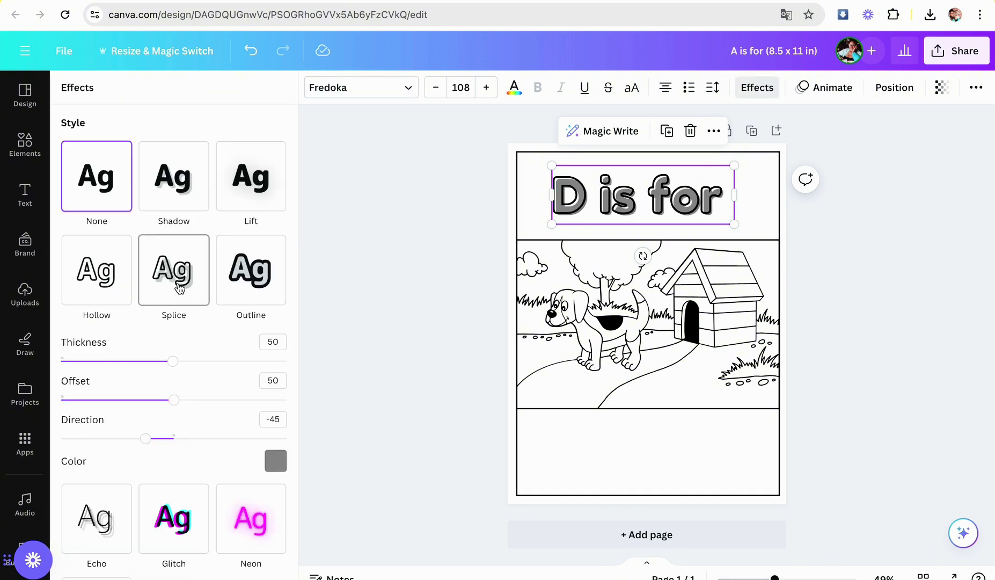
click(276, 460)
click(167, 278)
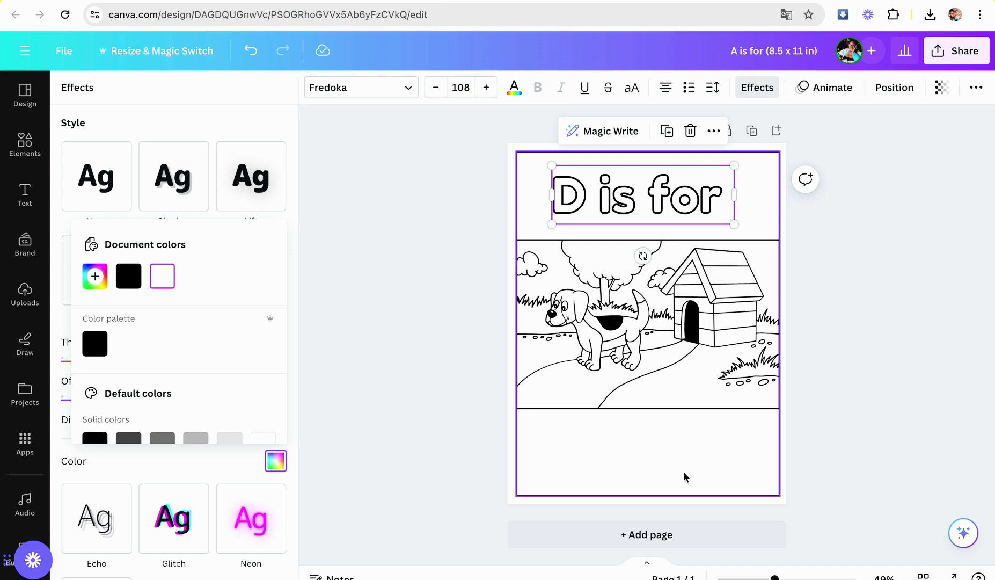
Step: Duplicate the heading into the bottom band as 'Dog' and centre 'D is for' horizontally
click(667, 134)
drag(651, 207, 656, 465)
click(656, 464)
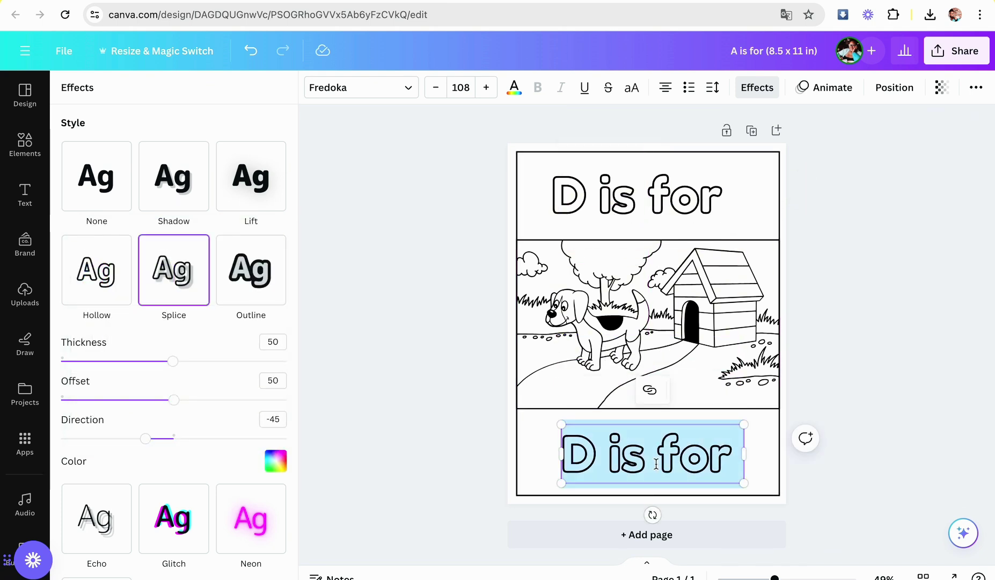
text(Dog)
click(954, 404)
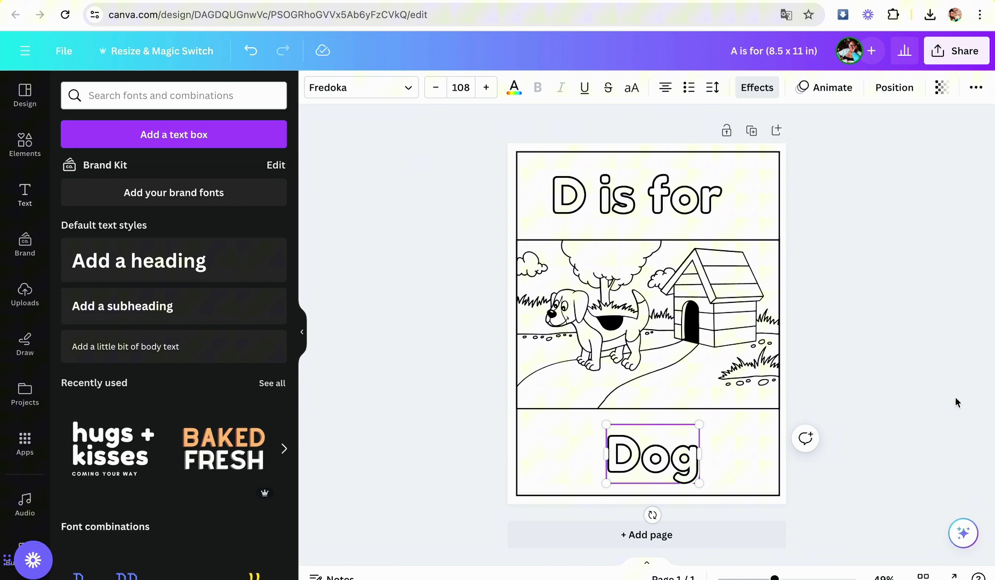
click(918, 383)
drag(652, 213, 662, 213)
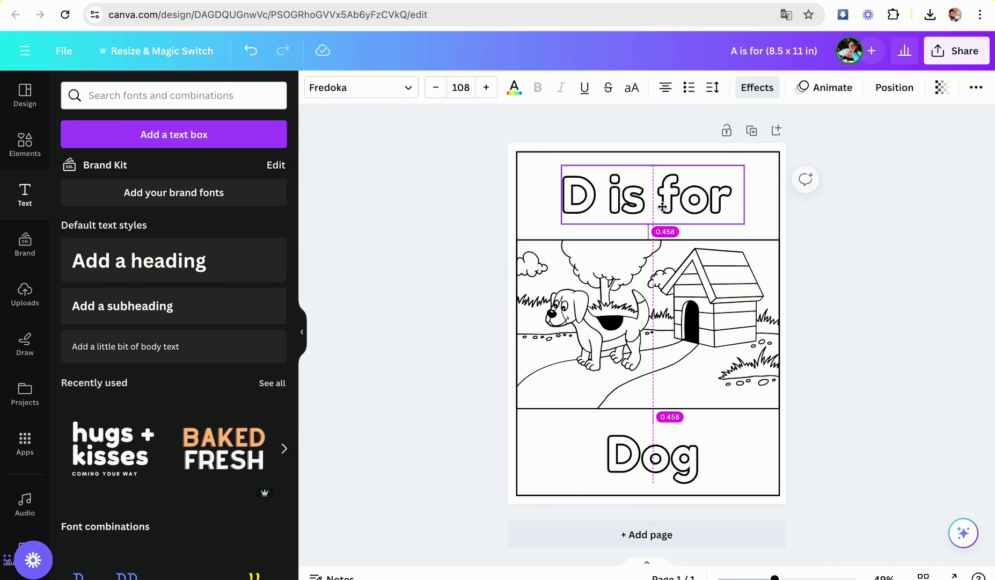
click(962, 261)
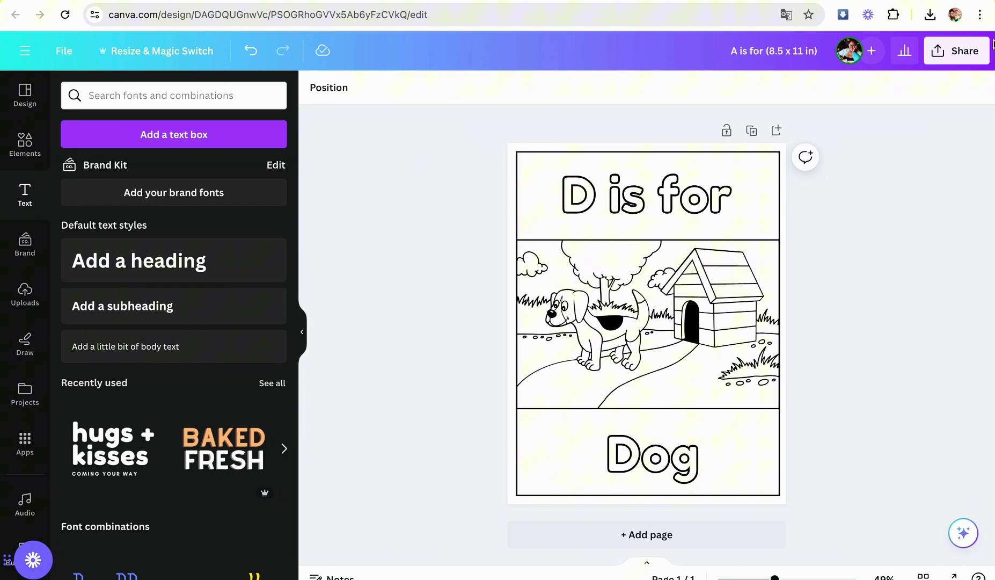
Step: Download the design as a PNG
click(957, 50)
click(831, 326)
click(831, 321)
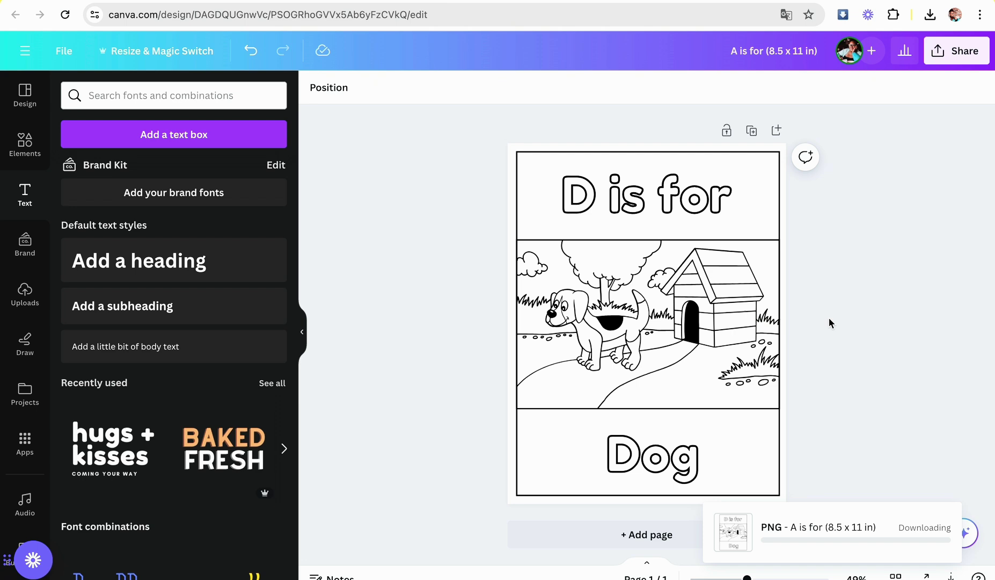
Step: Download the design again as a PDF Print file
click(951, 52)
click(763, 401)
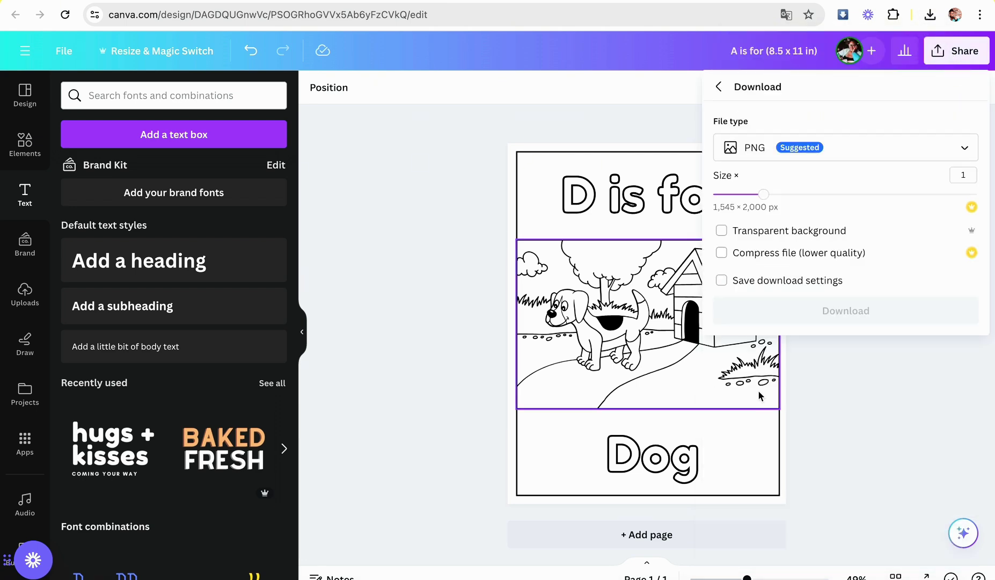
click(772, 148)
click(769, 313)
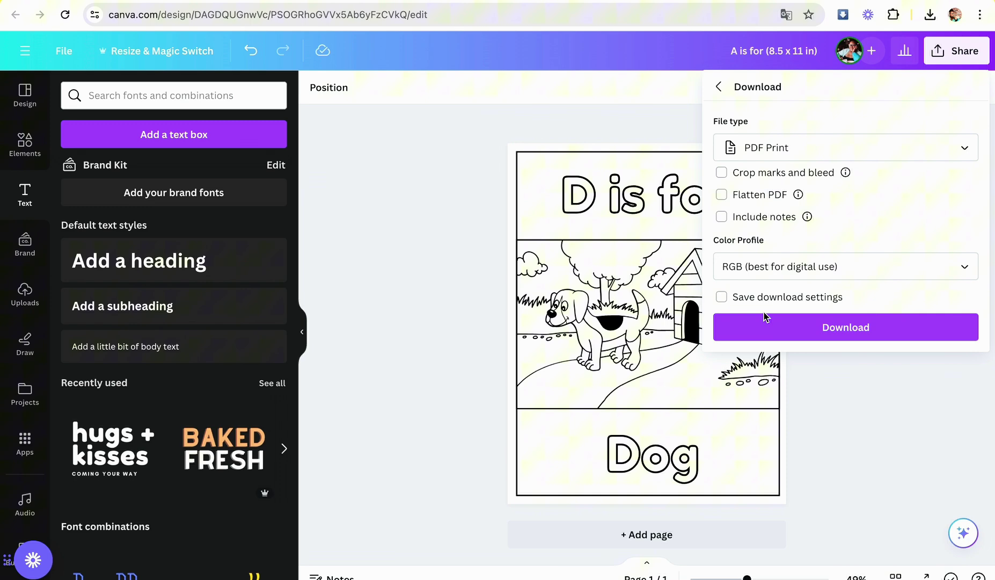
click(833, 335)
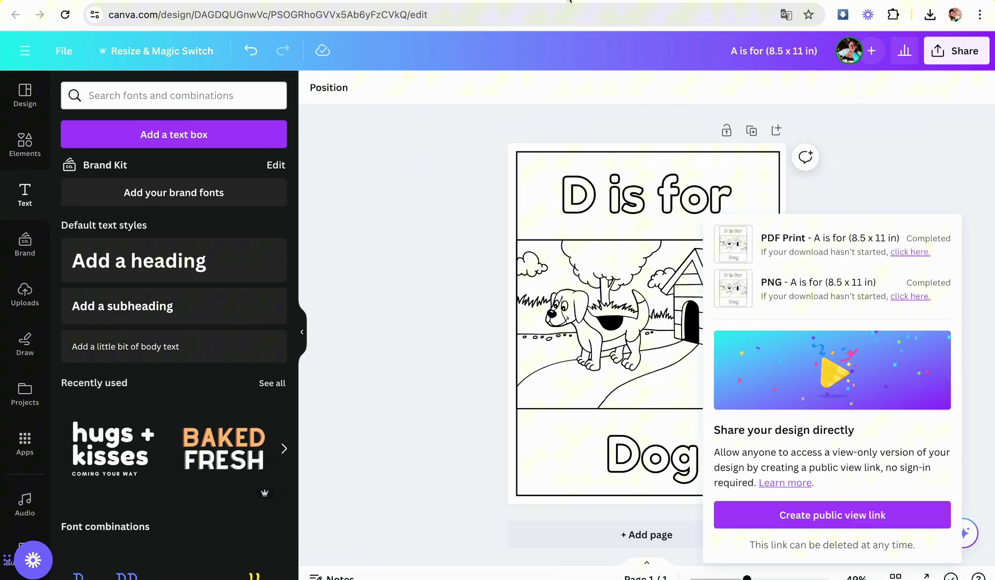
Step: In the Etsy tab, start a new listing from the Shop Manager's listings page
key(ctrl+Tab)
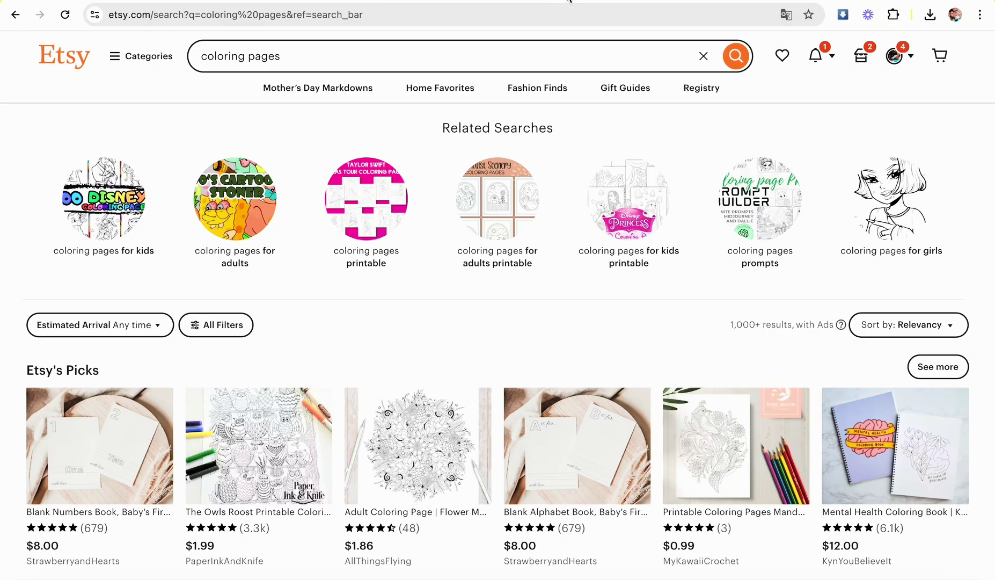
click(859, 56)
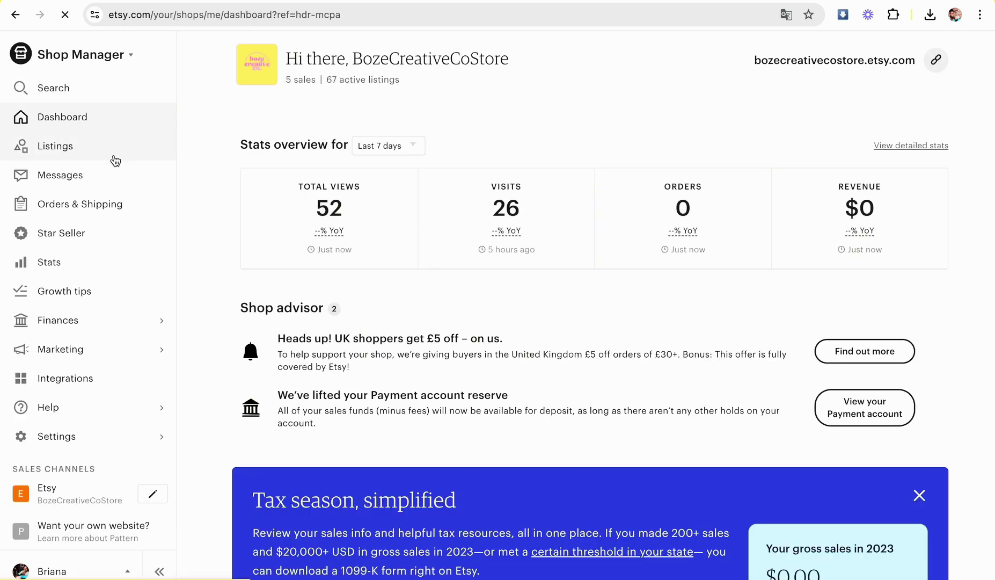
click(159, 143)
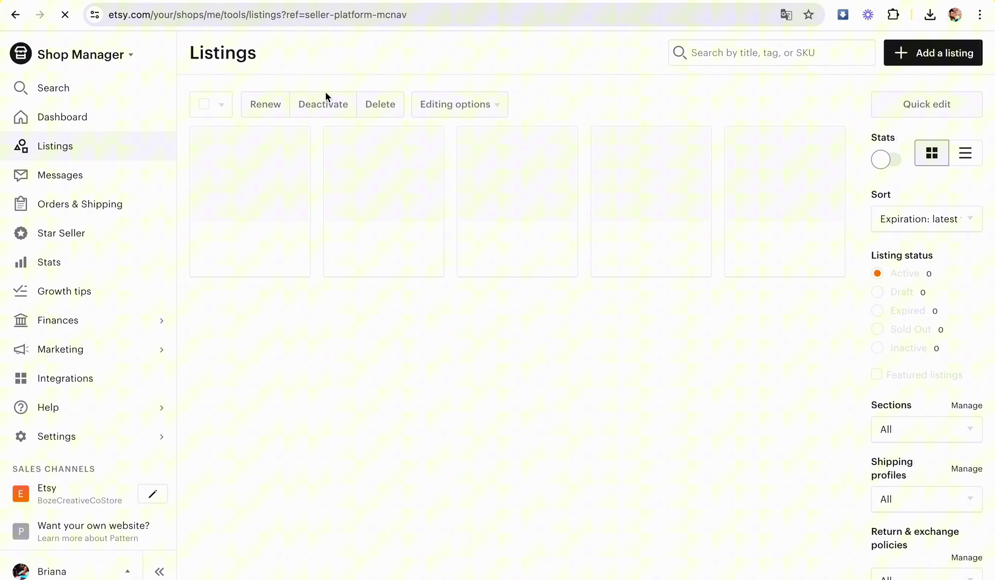
click(937, 53)
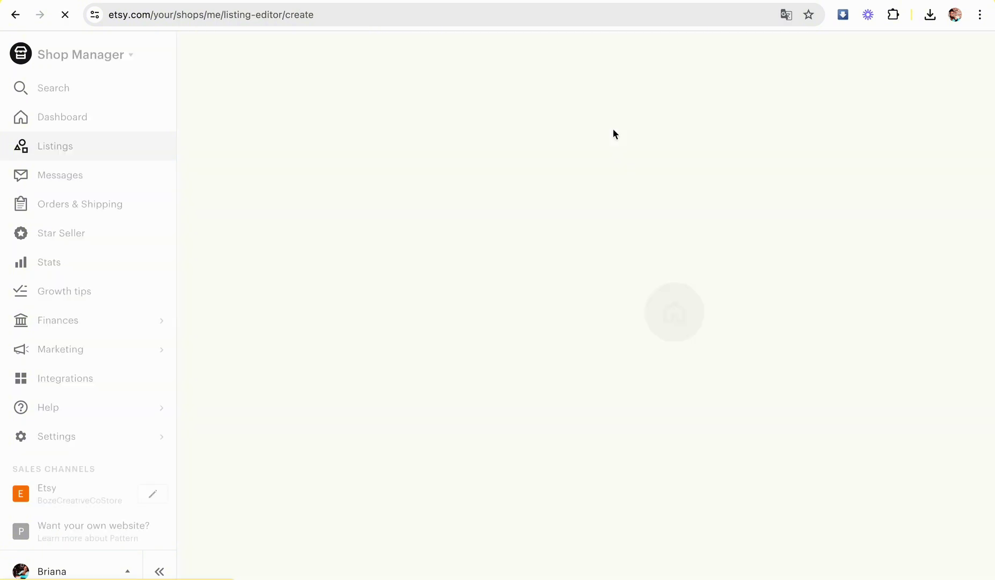
Step: Set the item type to Digital files, made by me, a finished product from 2020 - 2024
click(624, 262)
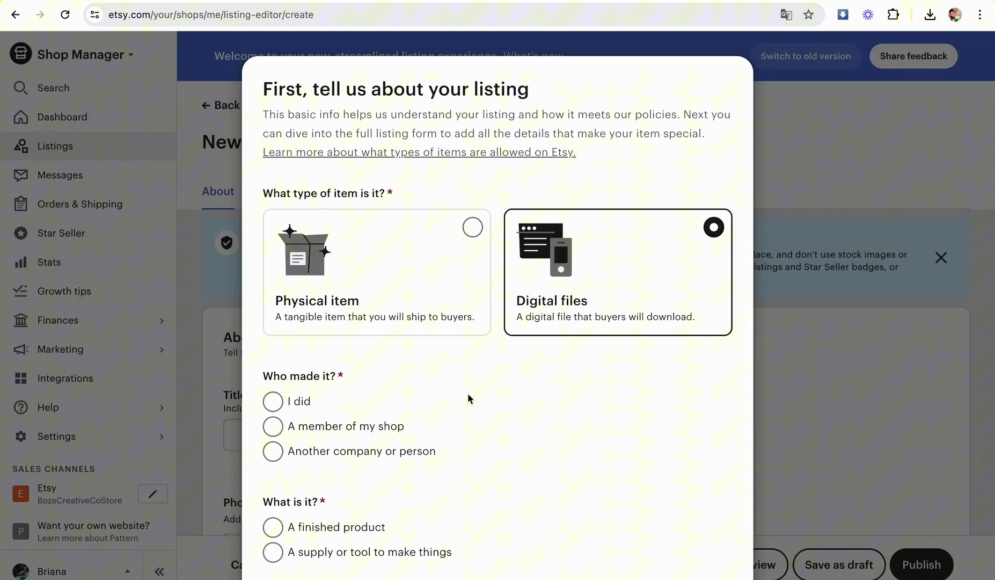
scroll(468, 398, down, 3)
click(279, 280)
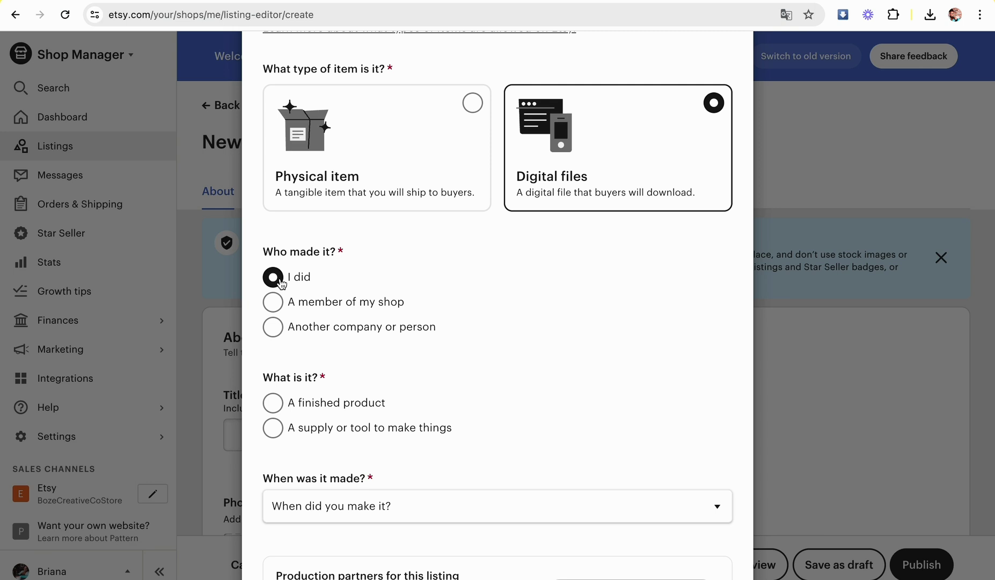
scroll(292, 380, down, 2)
click(274, 288)
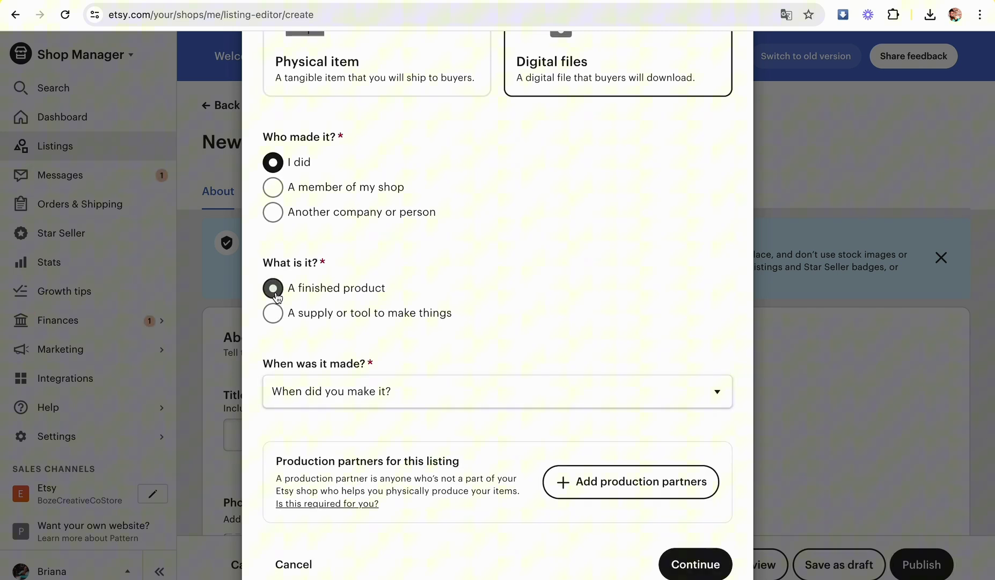
click(310, 395)
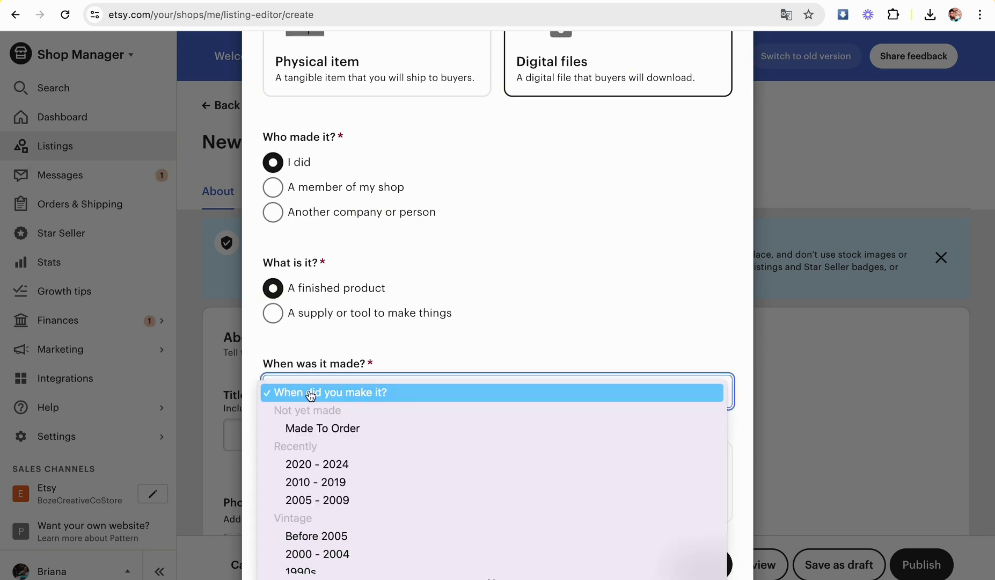
click(323, 463)
click(679, 538)
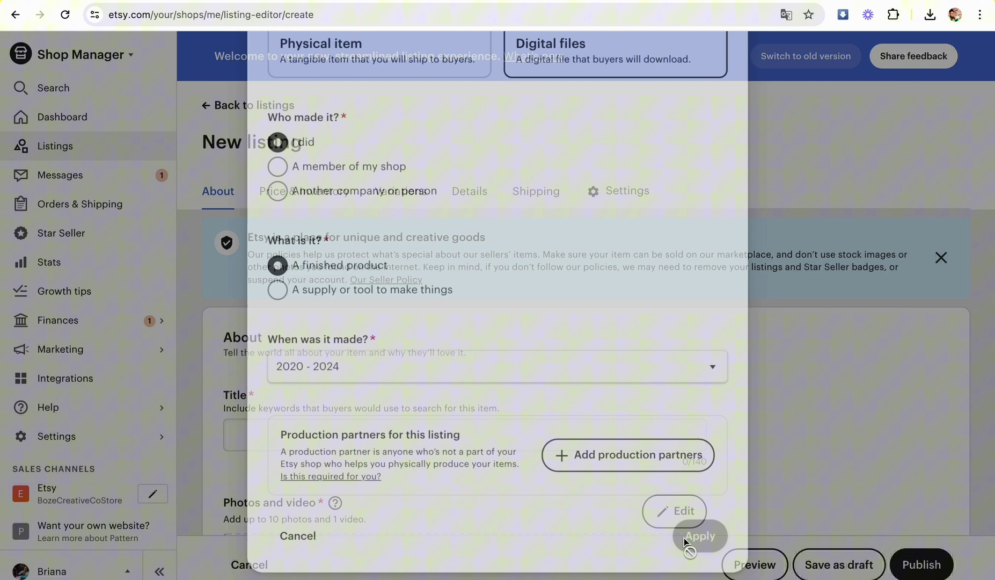
click(459, 424)
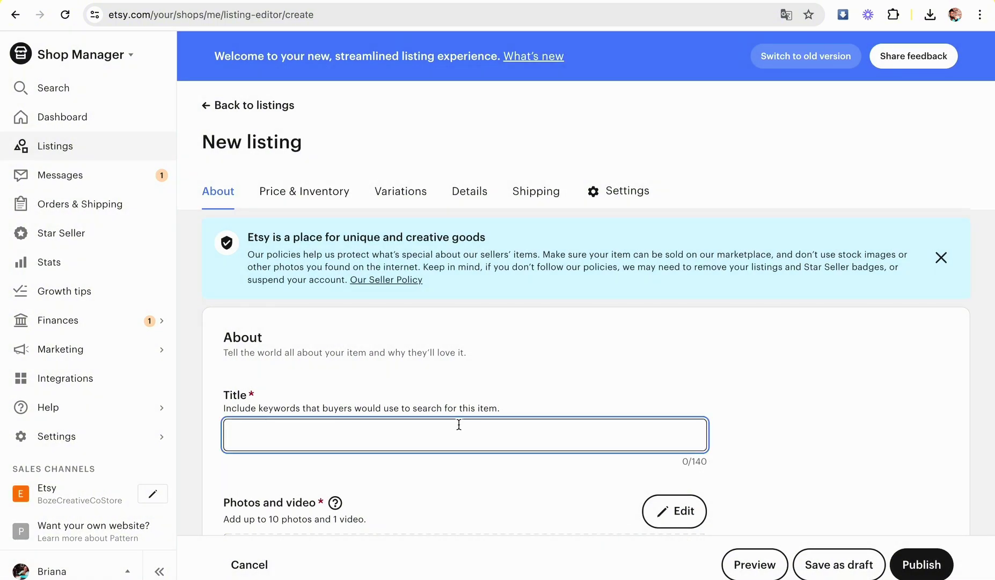
Step: Enter the title 'Coloring Pages for PreSchoolers | Alphabet Coloring | ABC Coloring Pages | Toddler...', kept under 140 characters
text(Coloring )
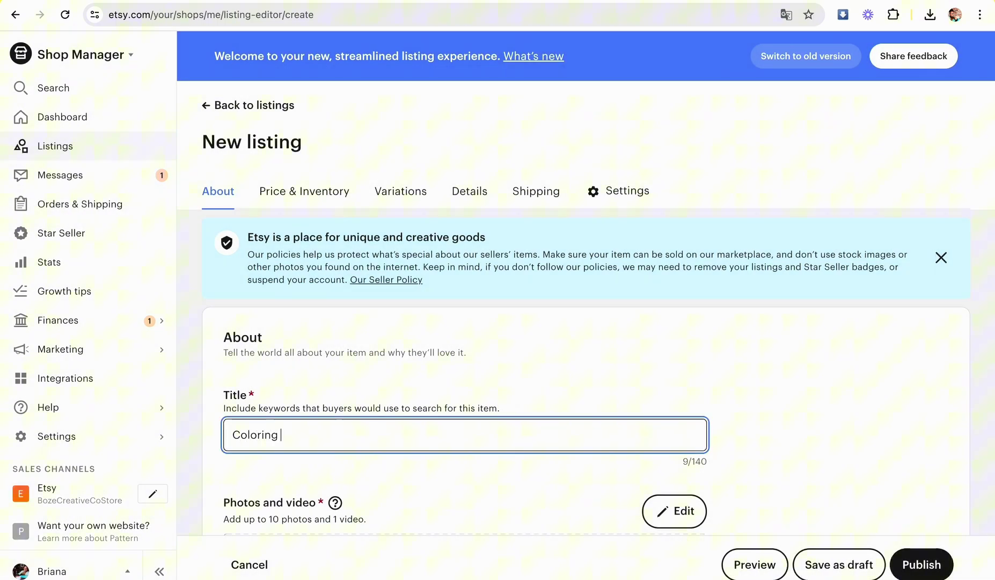
text(Pages fo)
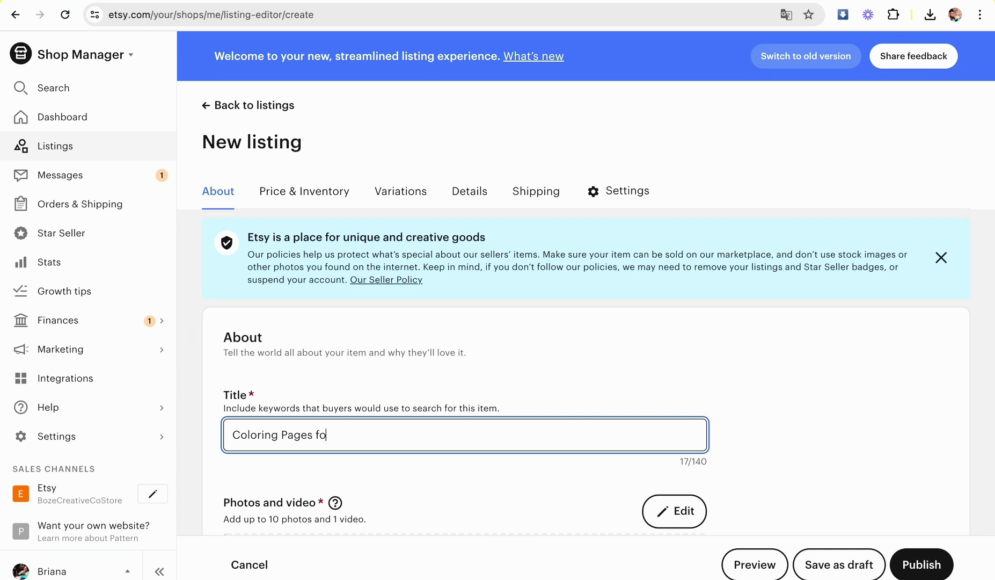
text(r PreSchoolers |)
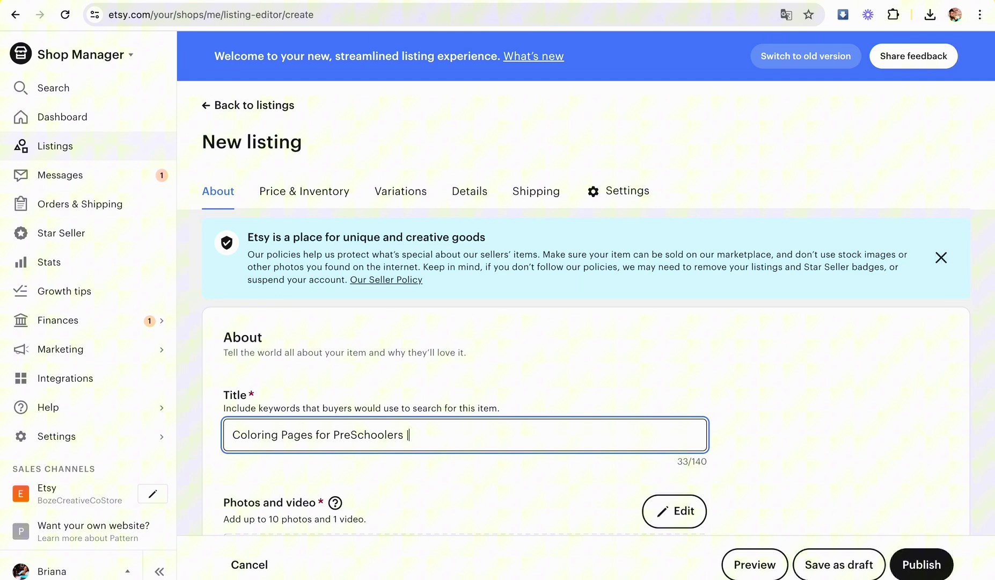
text(|)
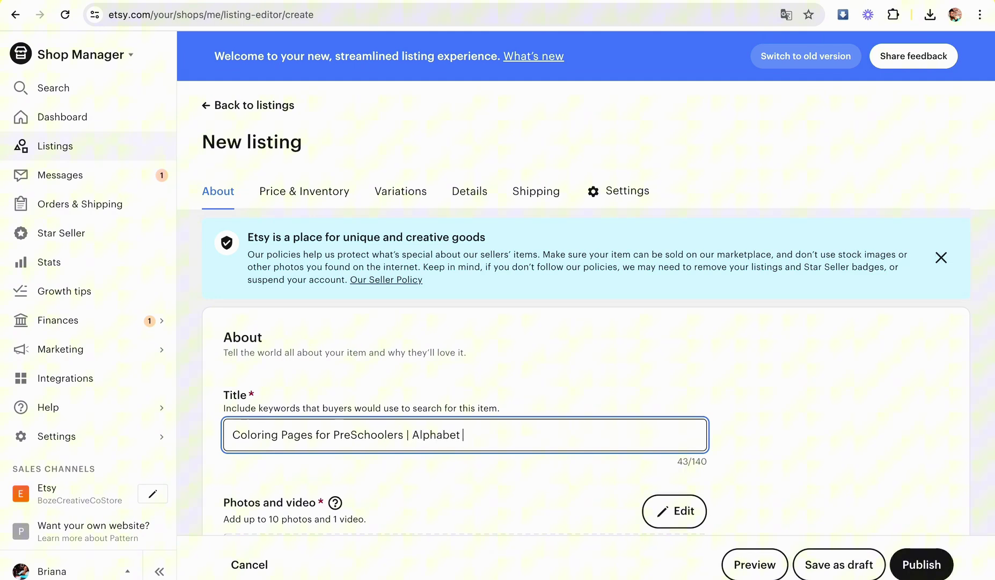
text(Alphabet Coloring Pages)
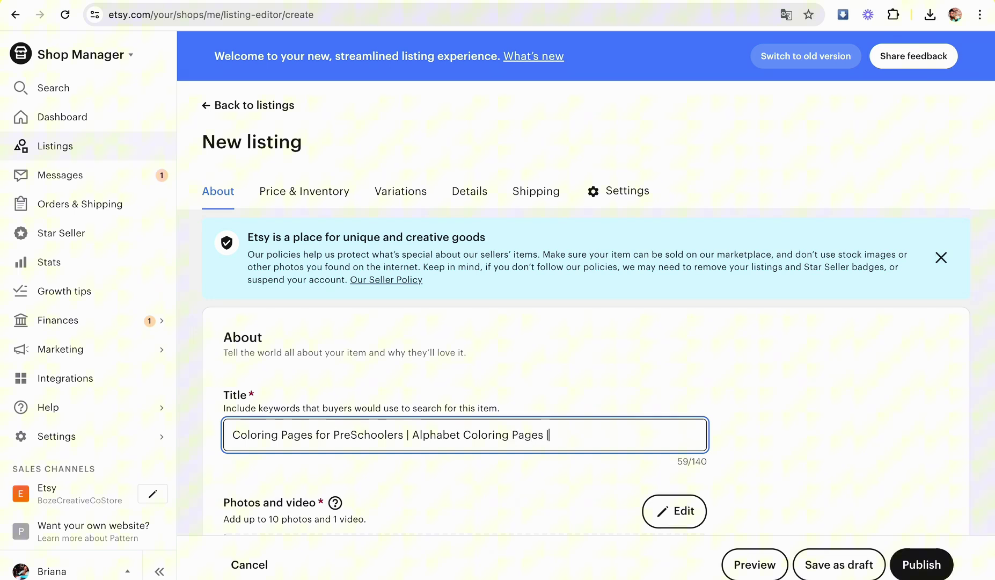
text(| )
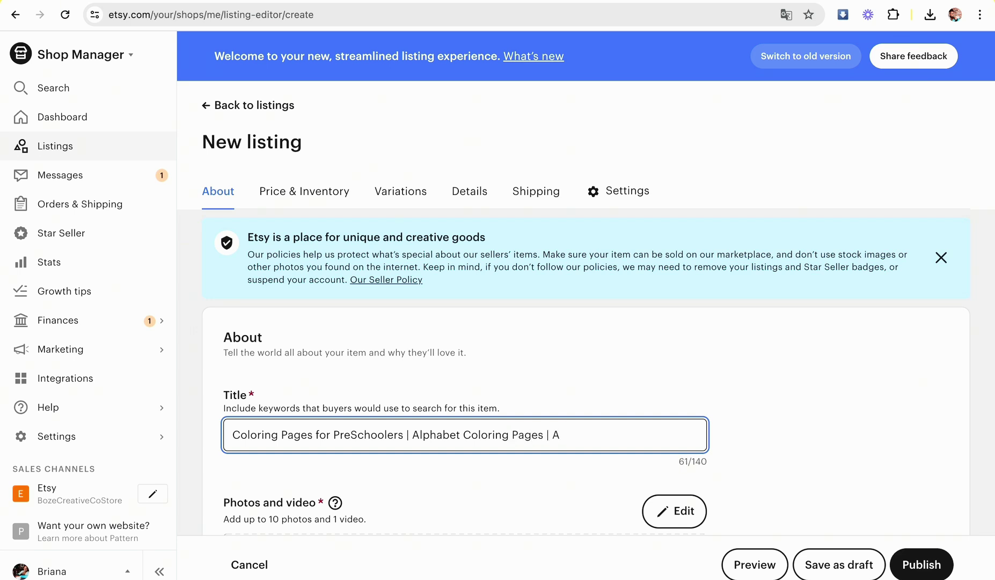
text(ABC Coloring Pages)
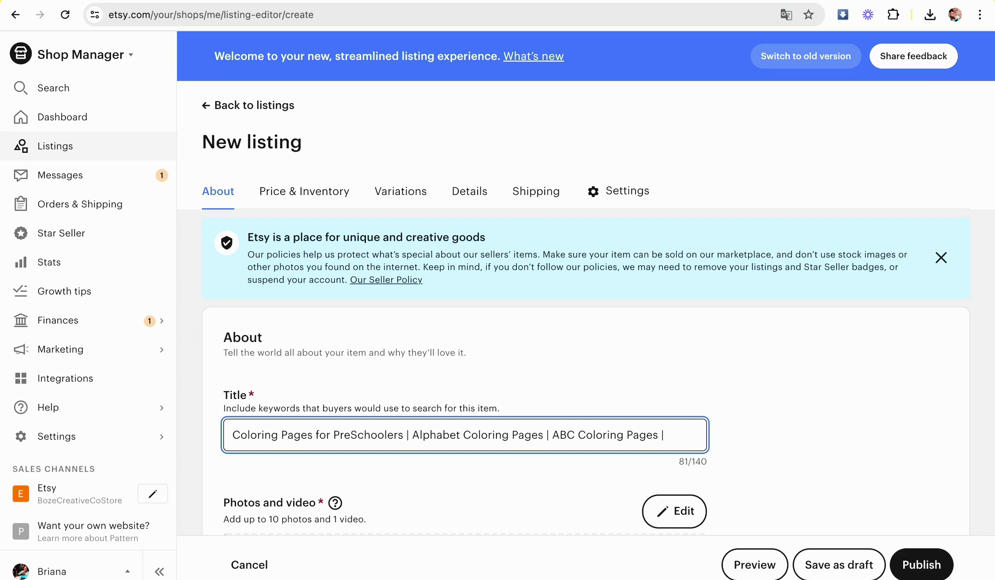
text(| Toddler Coloring)
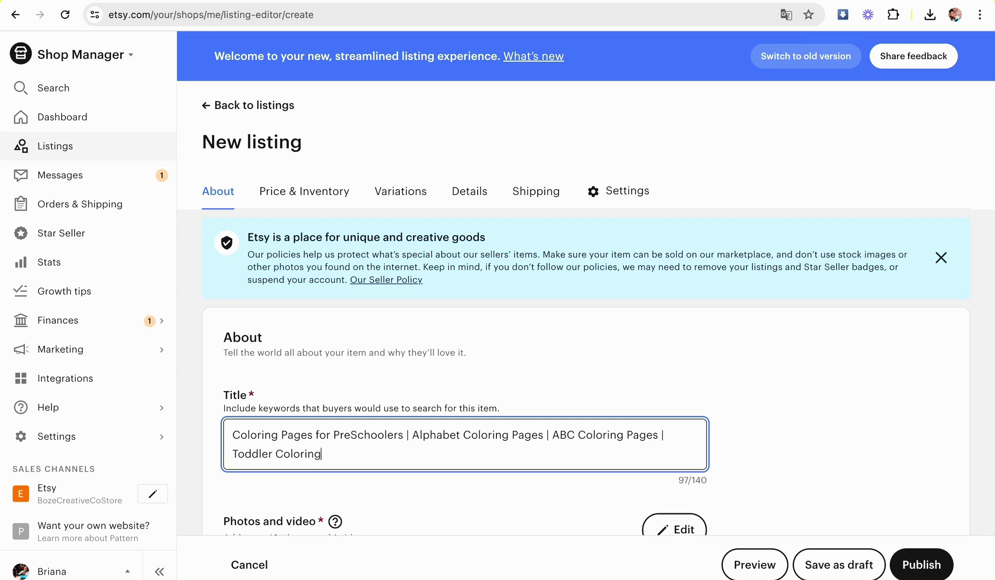
text( Page)
text(Activities | Teacher)
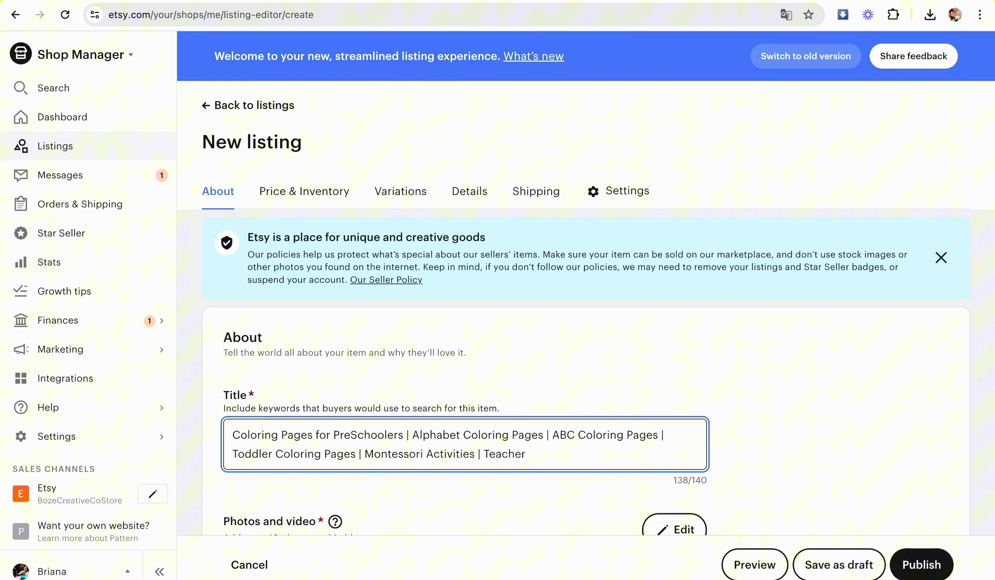
text(Colorin)
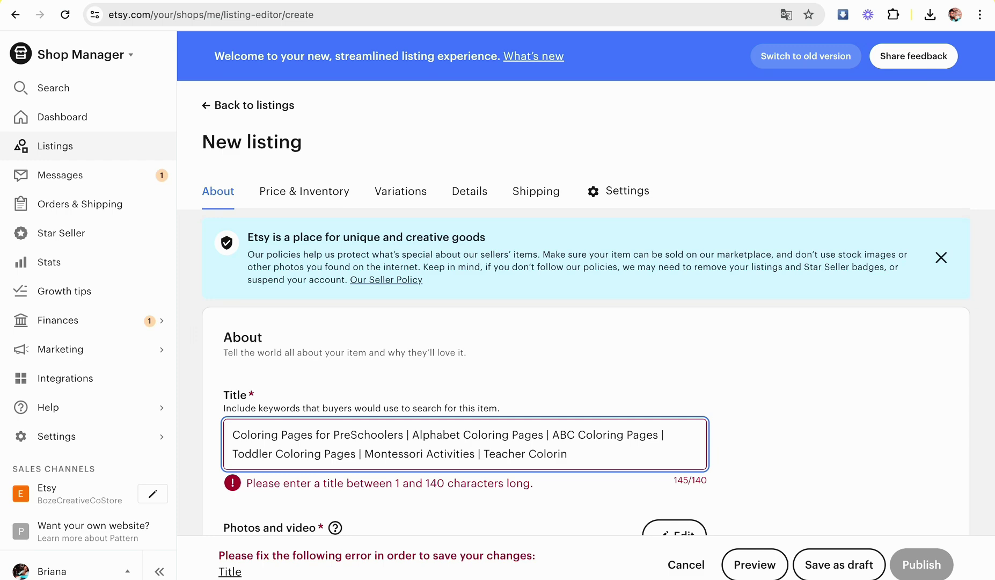
key(BackSpace)
key(BackSpace)
key(BackSpace)
key(BackSpace)
key(BackSpace)
key(BackSpace)
key(BackSpace)
key(BackSpace)
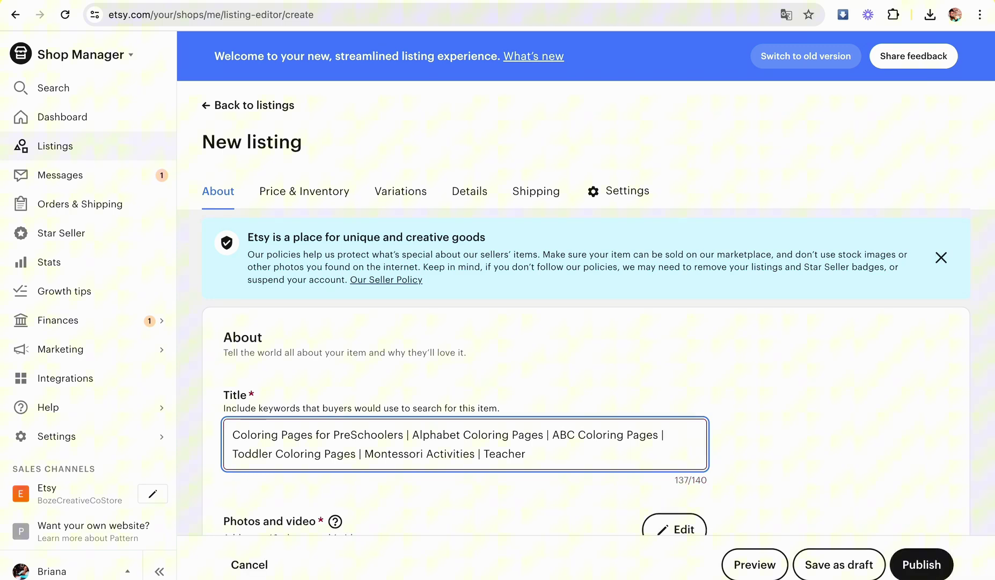
scroll(446, 491, down, 5)
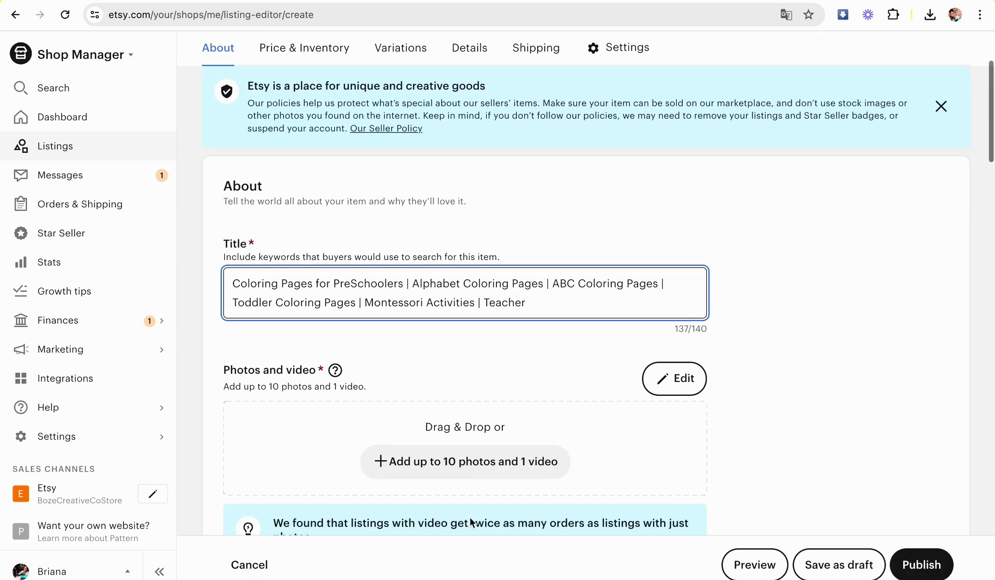
scroll(490, 293, down, 2)
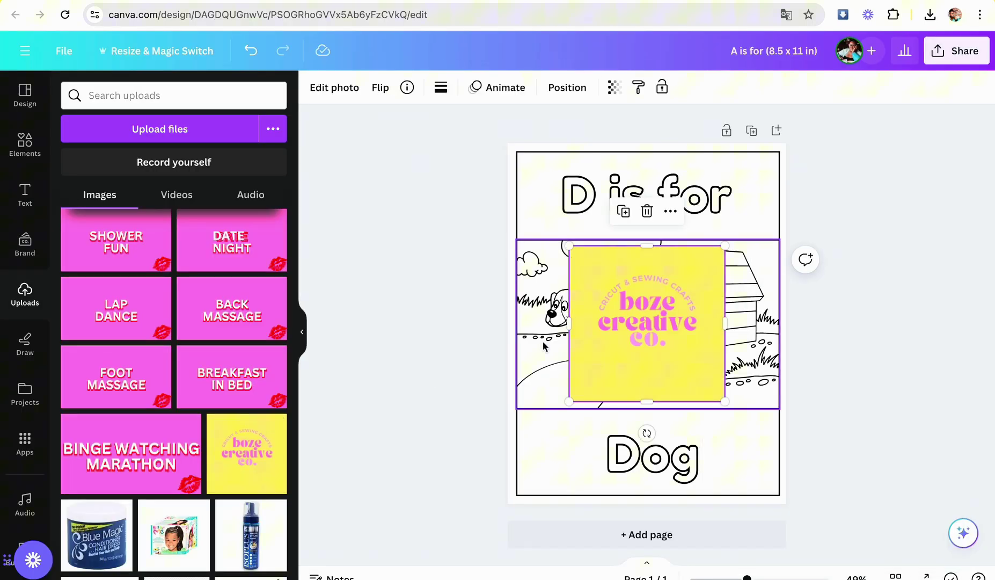
Step: Enlarge the boze creative logo over the dog picture and fade it to 17 transparency
drag(588, 269, 553, 240)
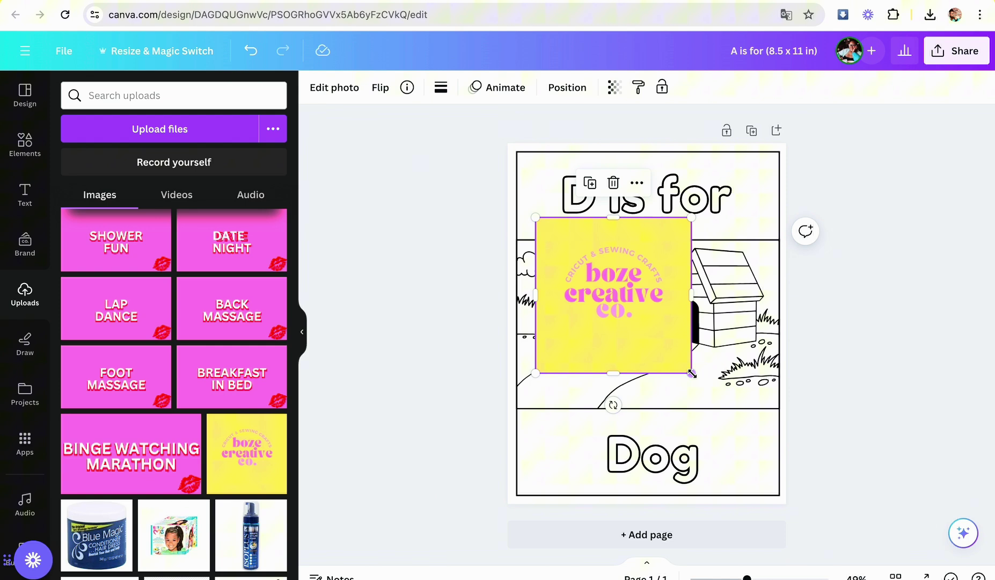
drag(694, 375, 754, 437)
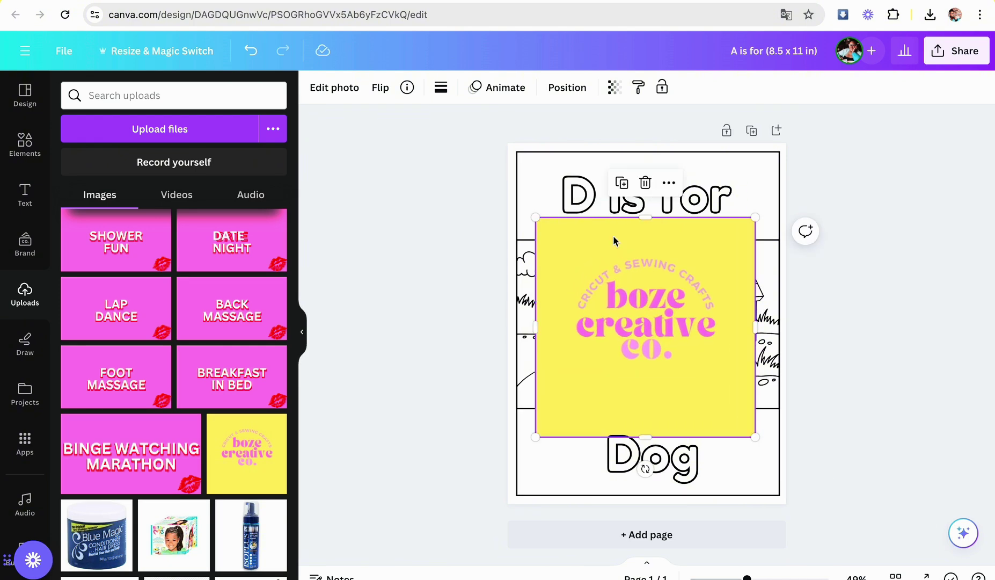
click(607, 98)
drag(615, 144, 502, 155)
key(Escape)
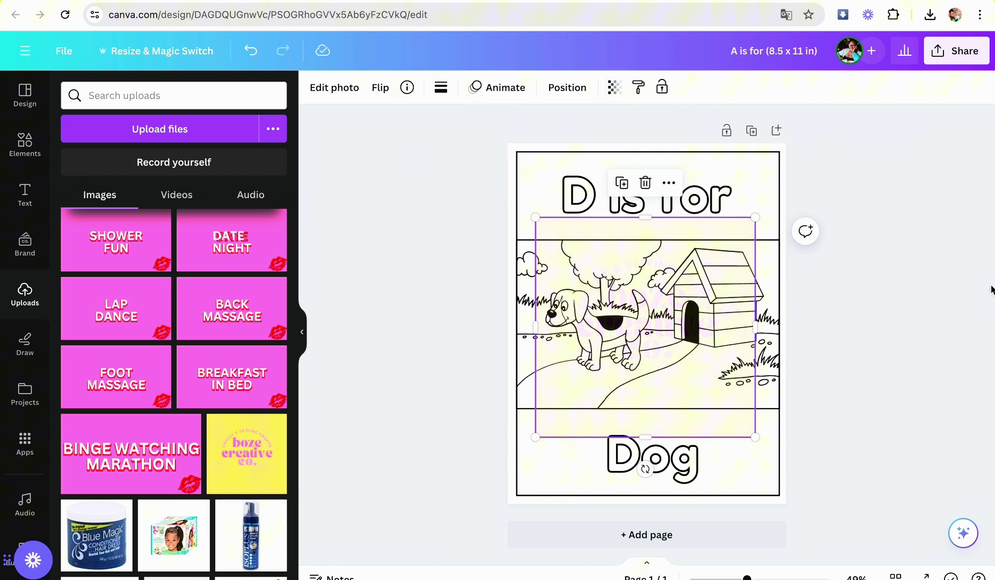
key(Escape)
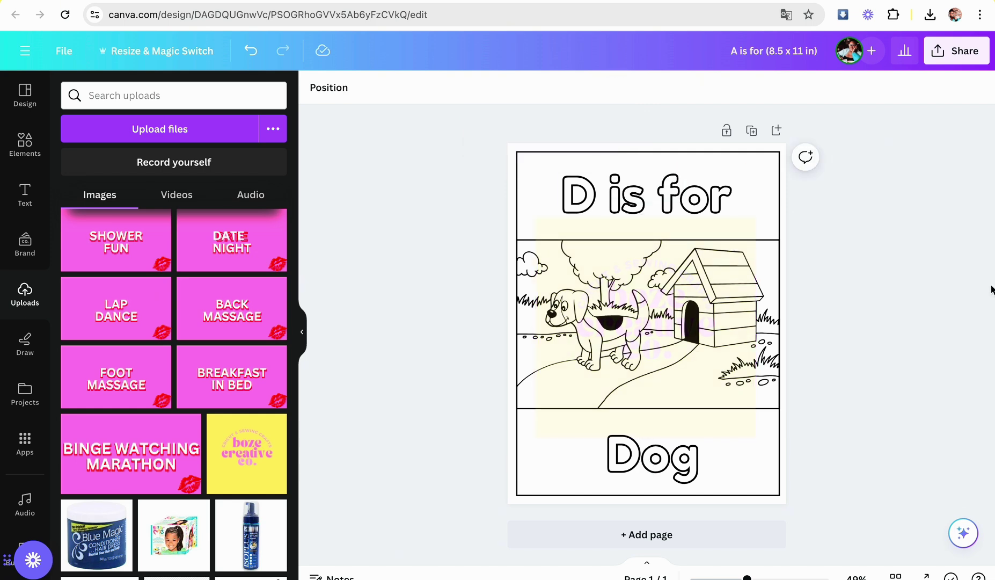
Step: Download the logo-marked design as a PNG and return to the Etsy listing
click(965, 57)
click(794, 404)
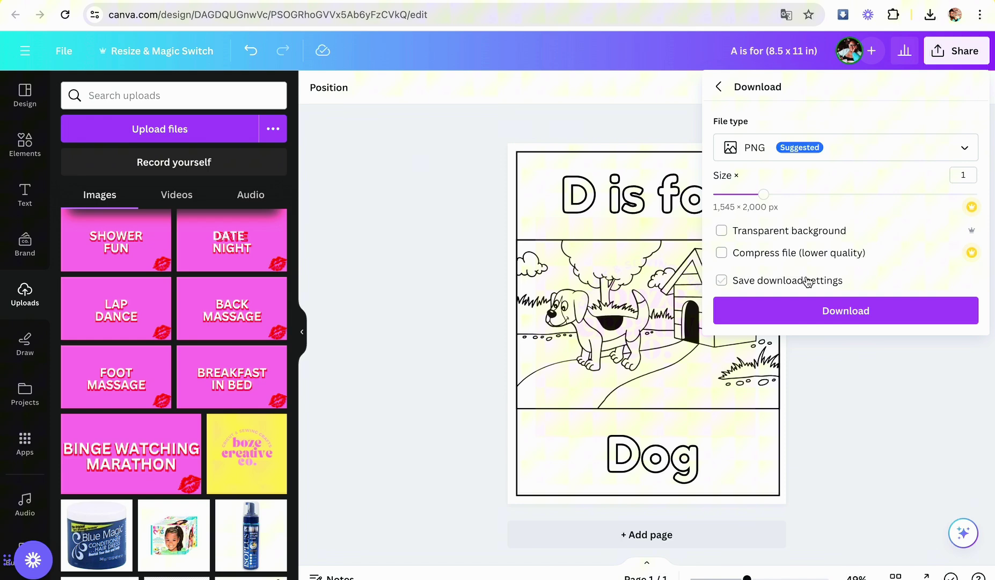
click(843, 311)
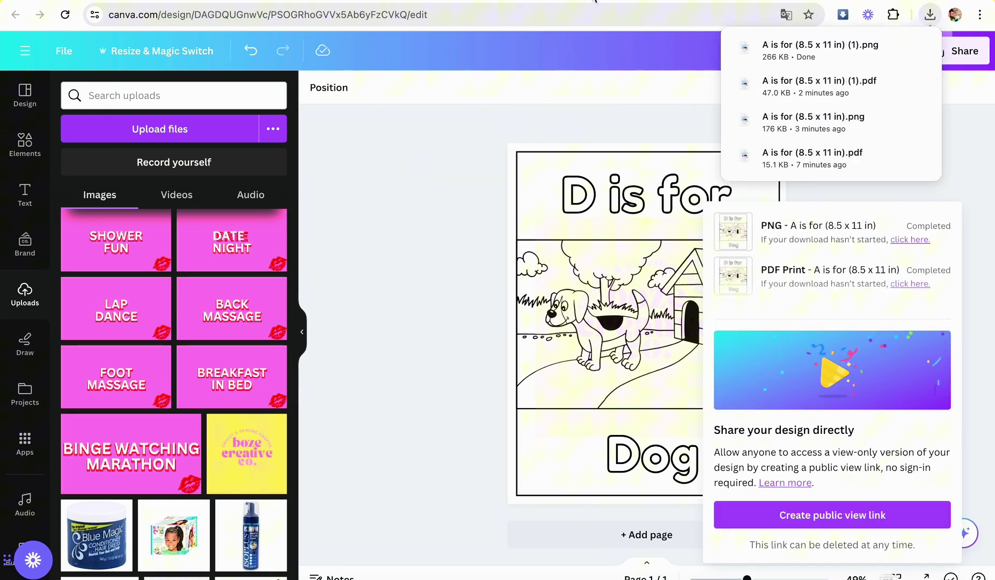
click(595, 0)
Step: Upload the newest 'D is for Dog' PNG as the listing photo
click(466, 311)
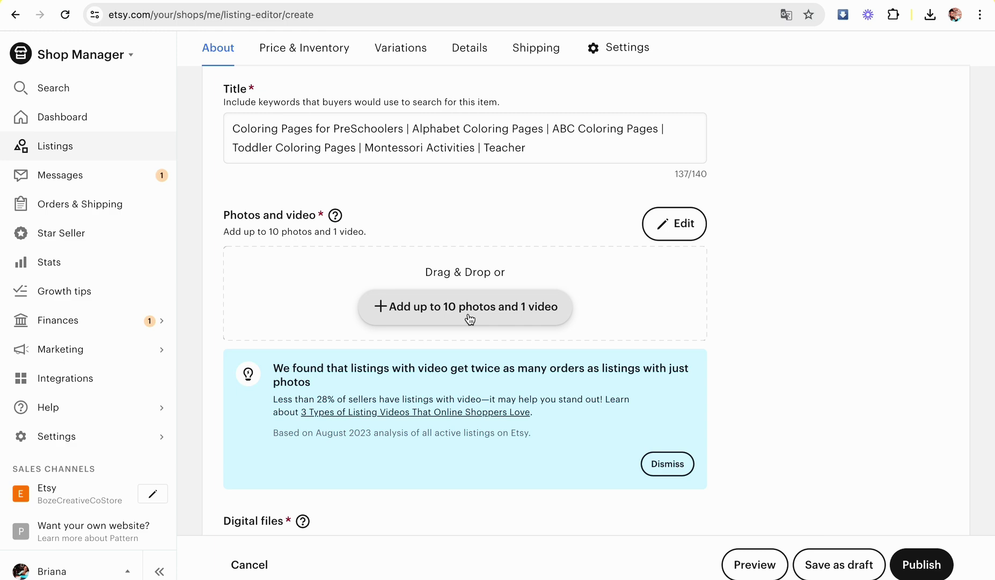
click(435, 204)
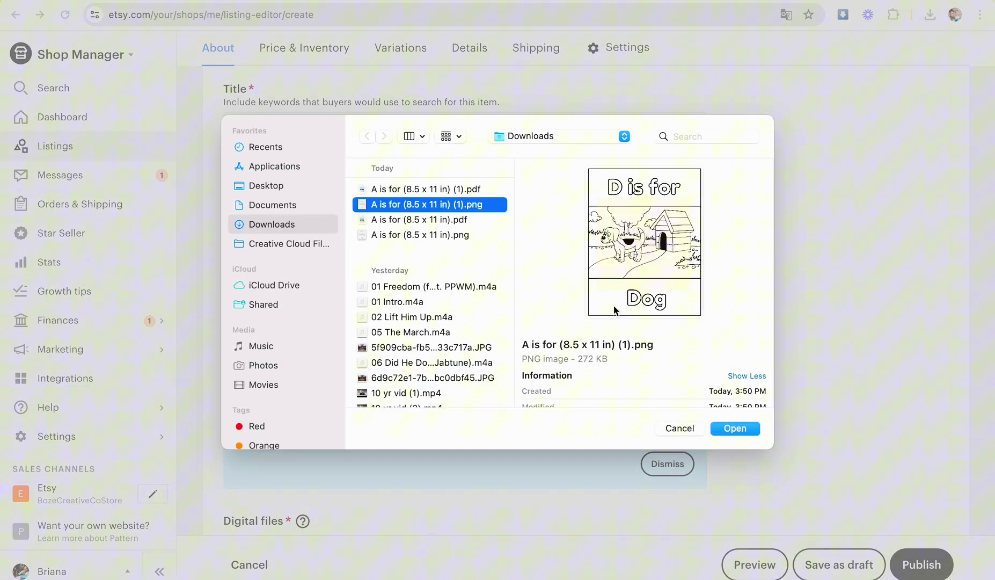
click(717, 428)
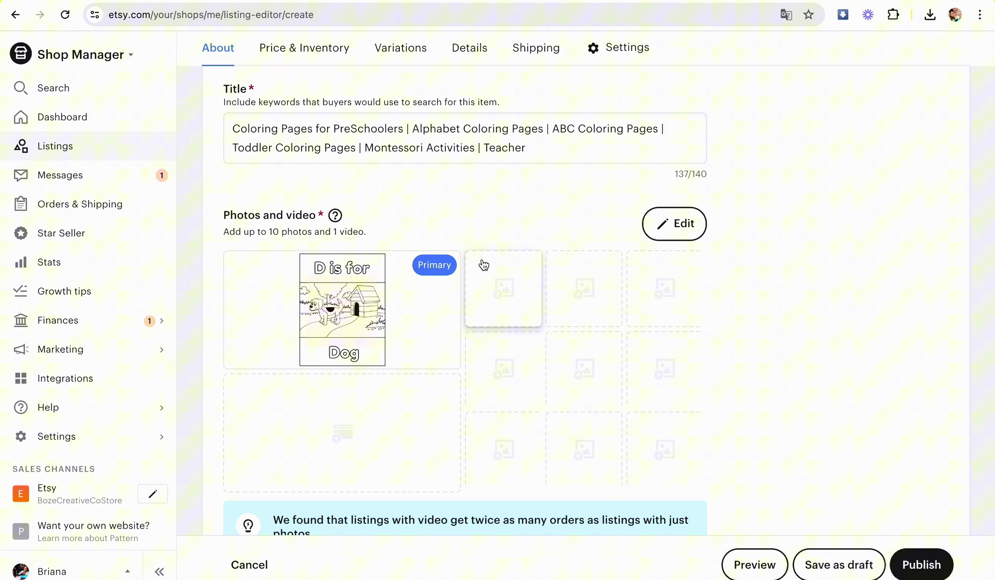
click(505, 290)
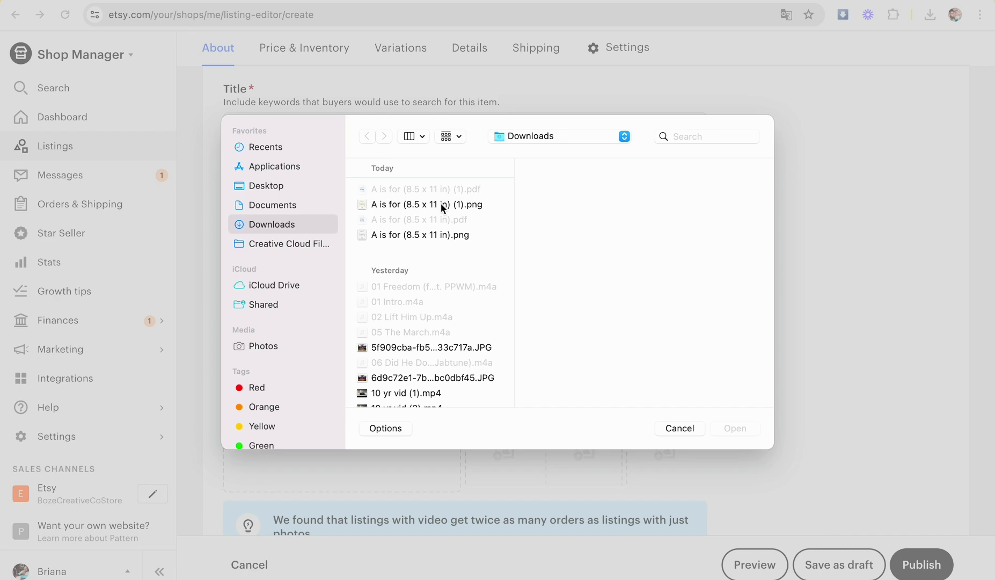
click(675, 427)
Step: Attach abc1.pdf and abc2.pdf as the listing's digital files
scroll(559, 288, down, 5)
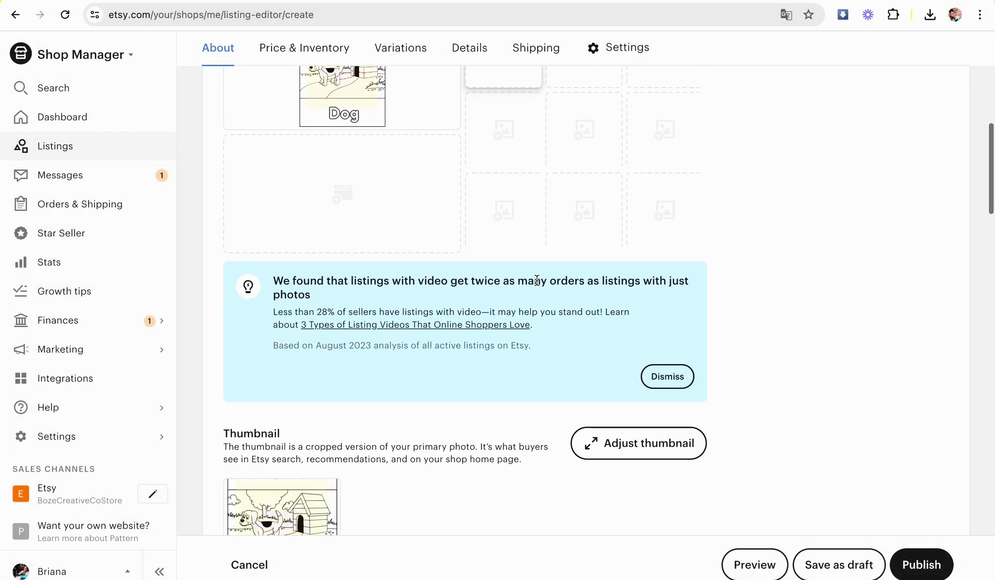
scroll(537, 279, down, 8)
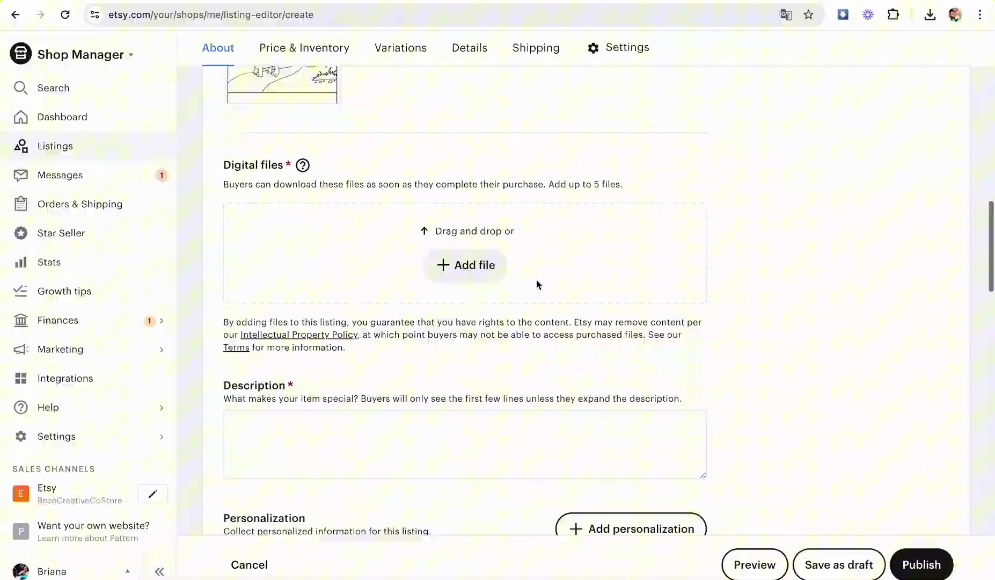
click(537, 284)
right_click(390, 226)
key(Escape)
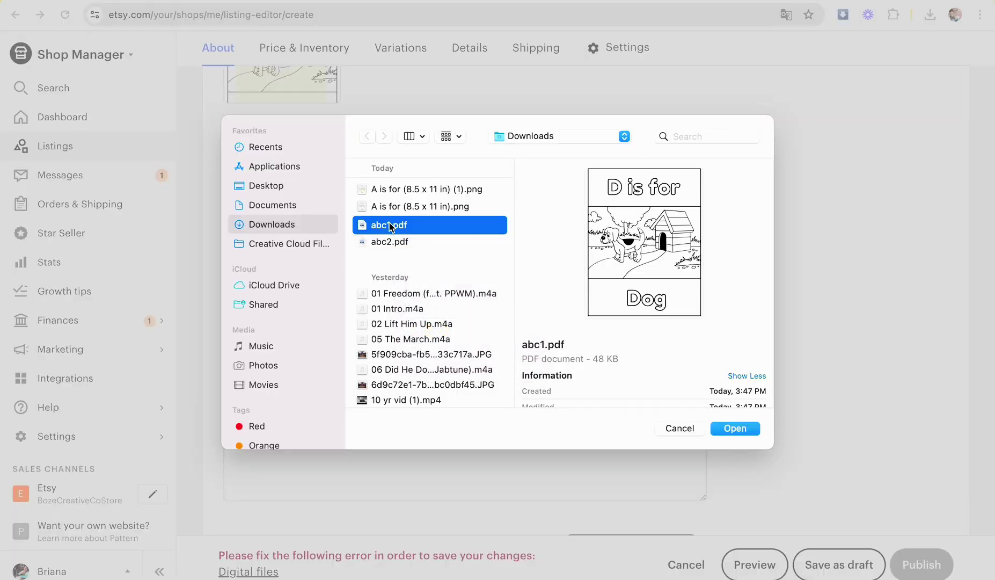
shift+click(391, 242)
click(735, 428)
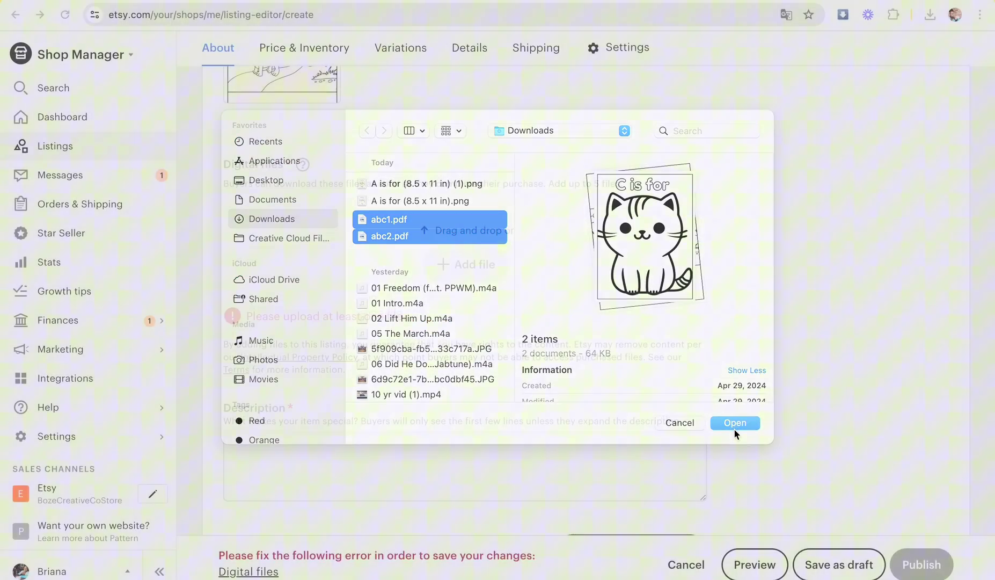
scroll(734, 428, down, 2)
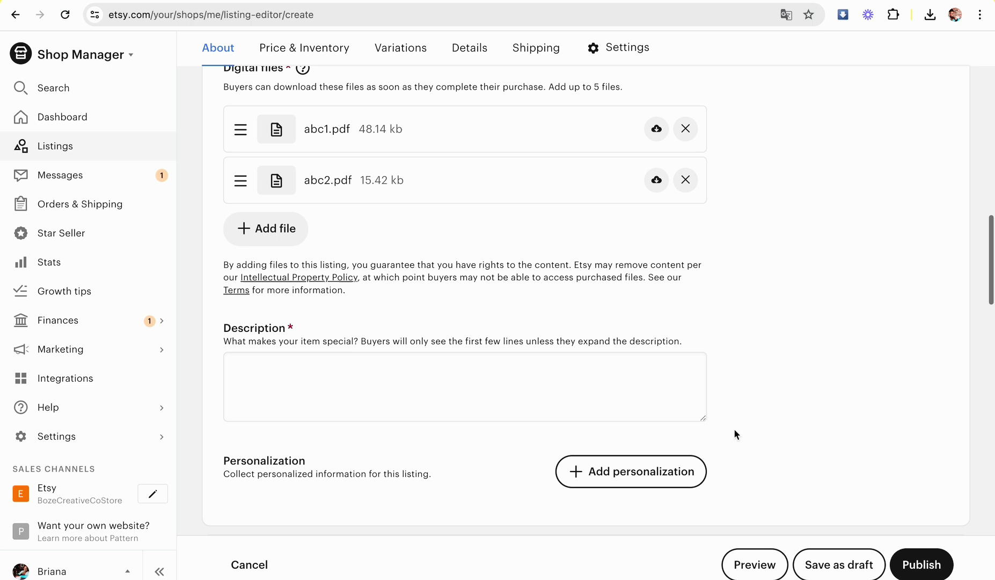
Step: Write the description about coloring pages for toddlers and pre-schoolers, correcting 'recieve' to 'receive'
click(375, 386)
text(Coloring Pa)
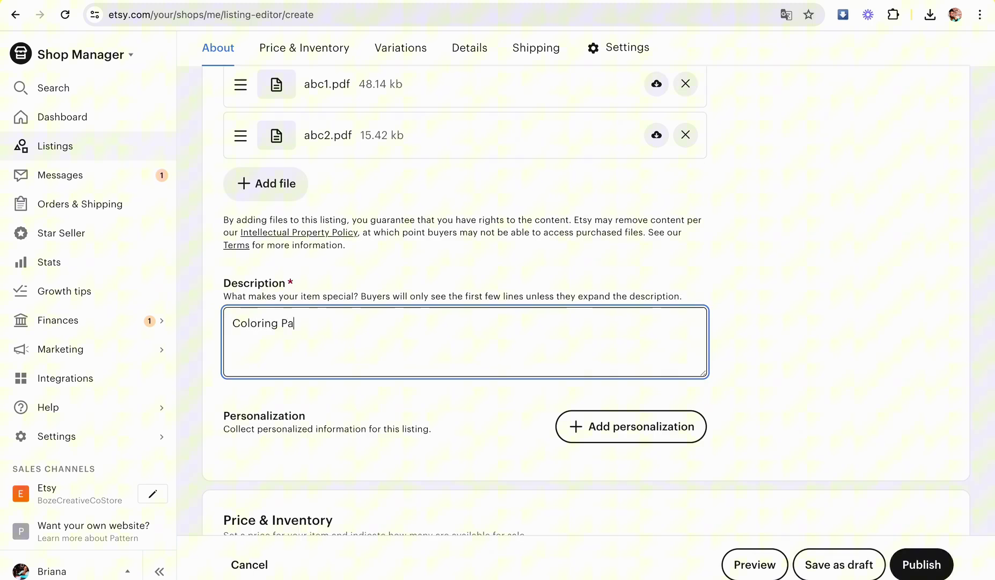
text(ge)
key(BackSpace)
key(BackSpace)
key(BackSpace)
text(pages for P)
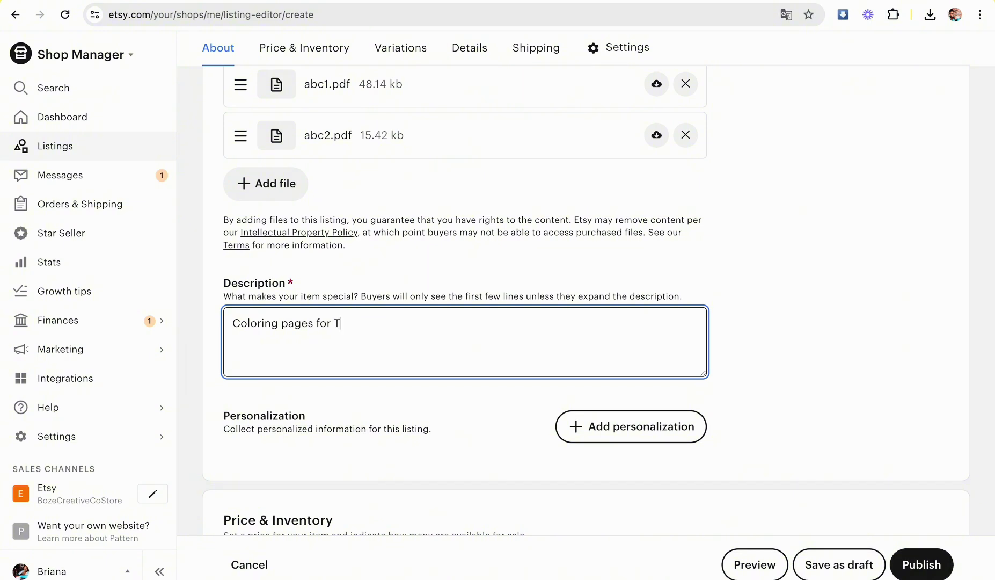
text(oddlers and Pre)
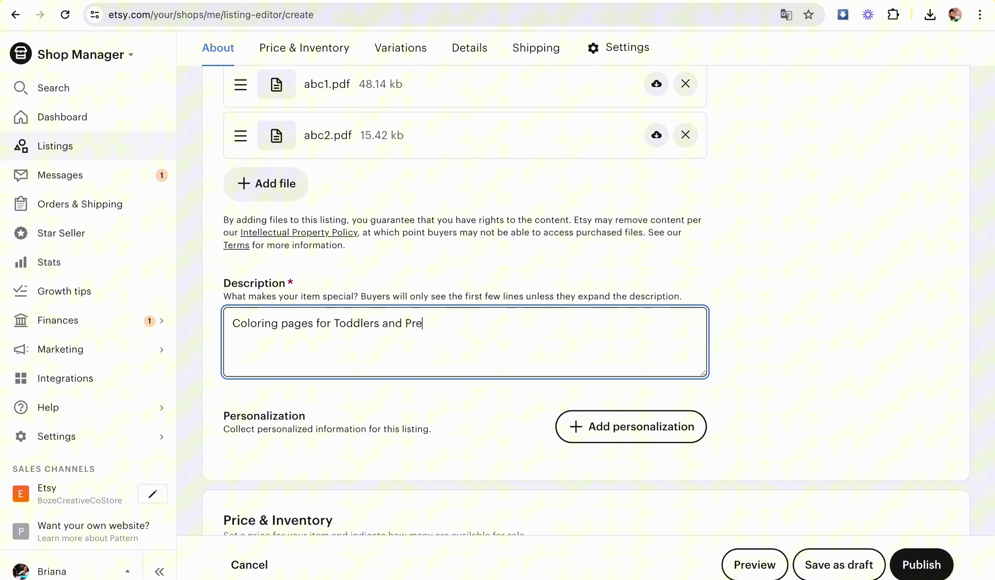
text(-Schoolers. Easy C)
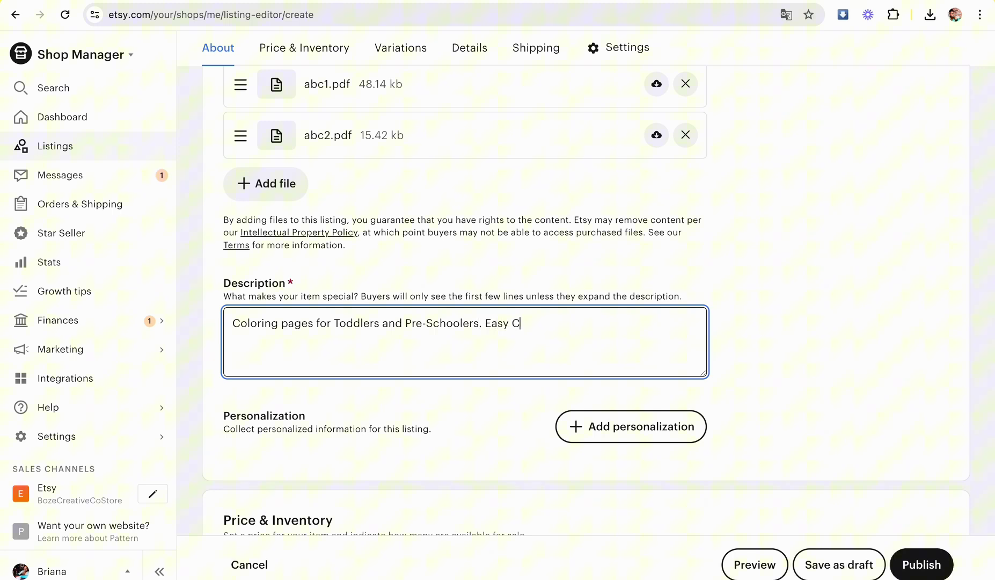
text(oloring Activity for students.)
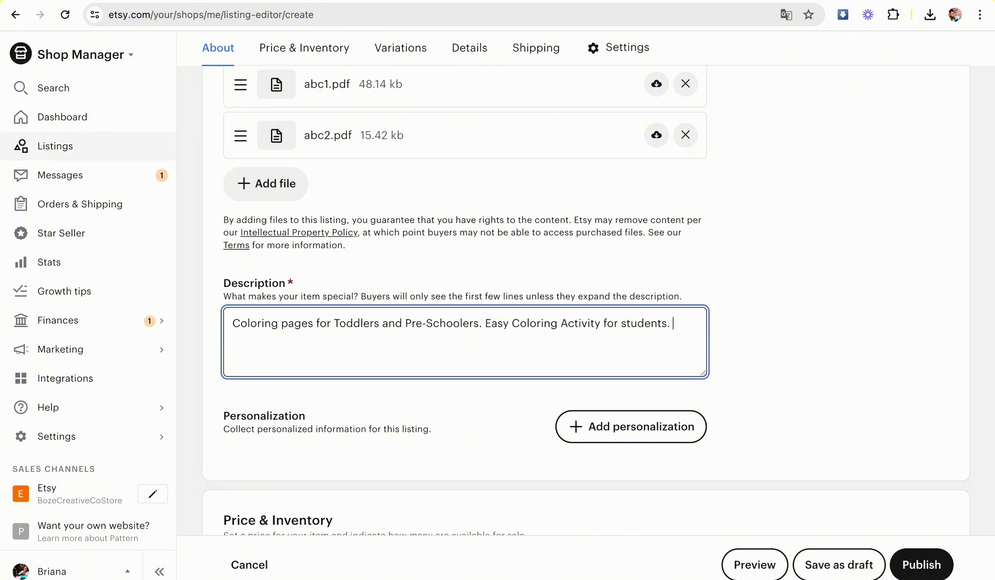
text( Teache)
text(r filler work coloring pages)
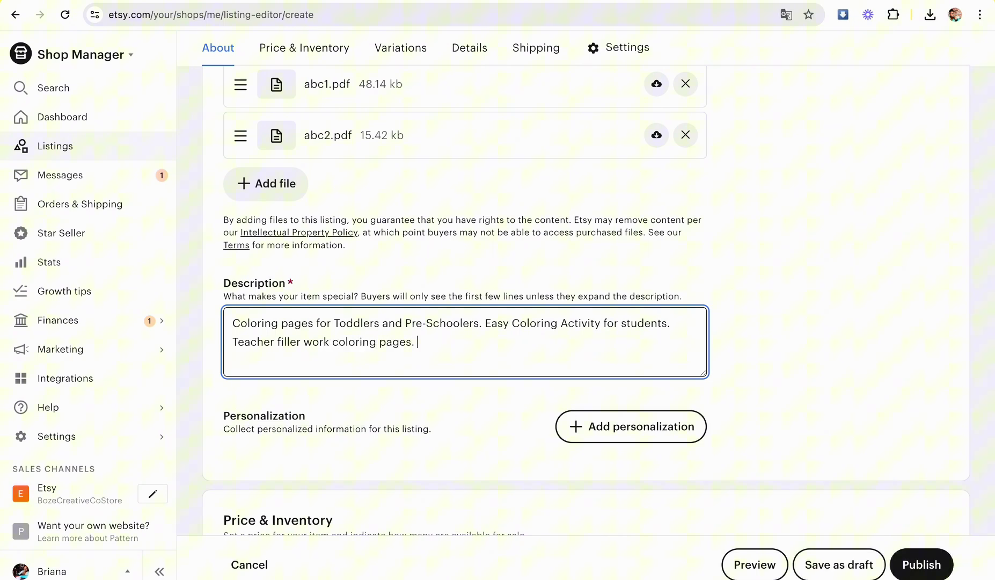
text(. Digital Download on)
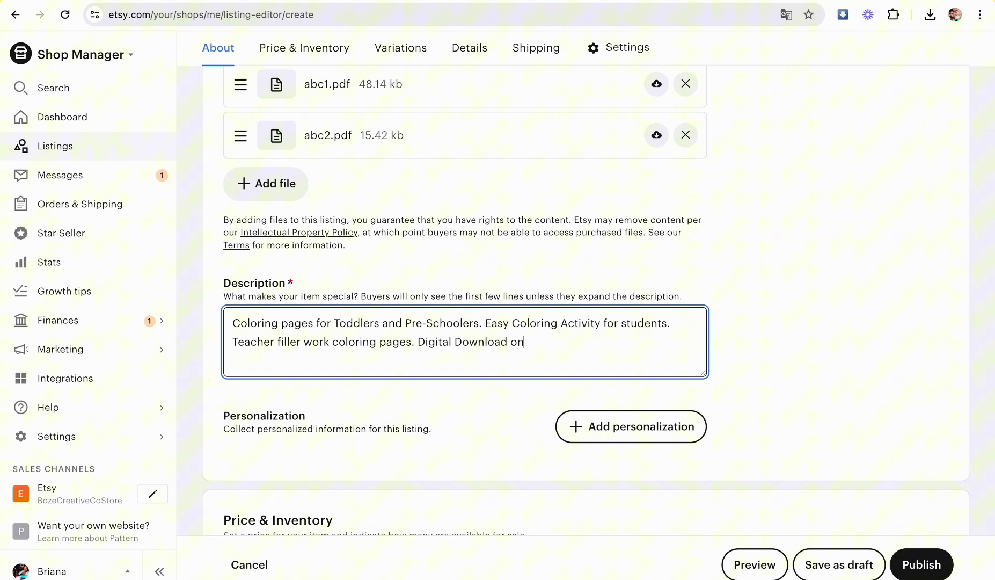
text(ly, no actual product will)
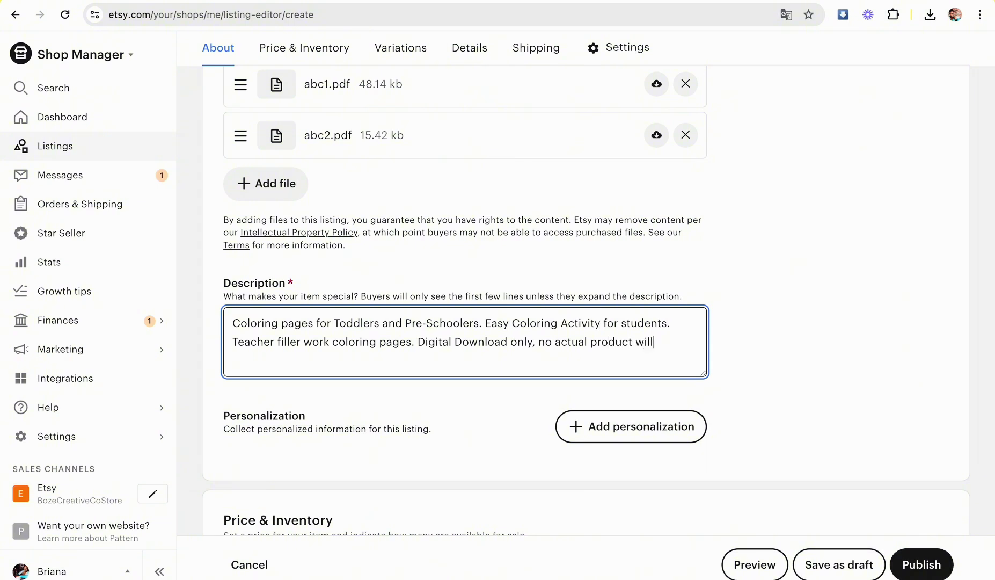
text( be sent to yo)
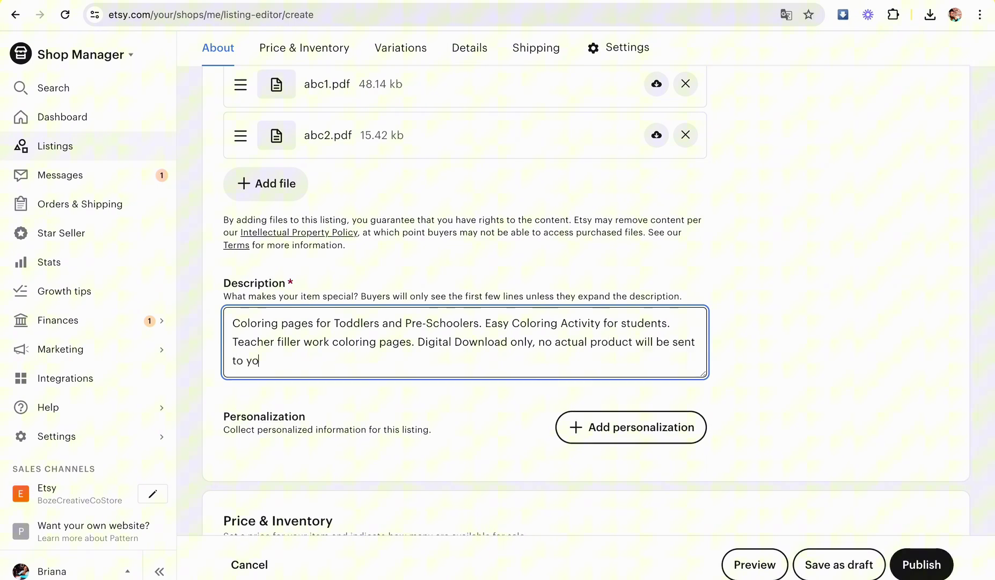
text(u. You will recieve a )
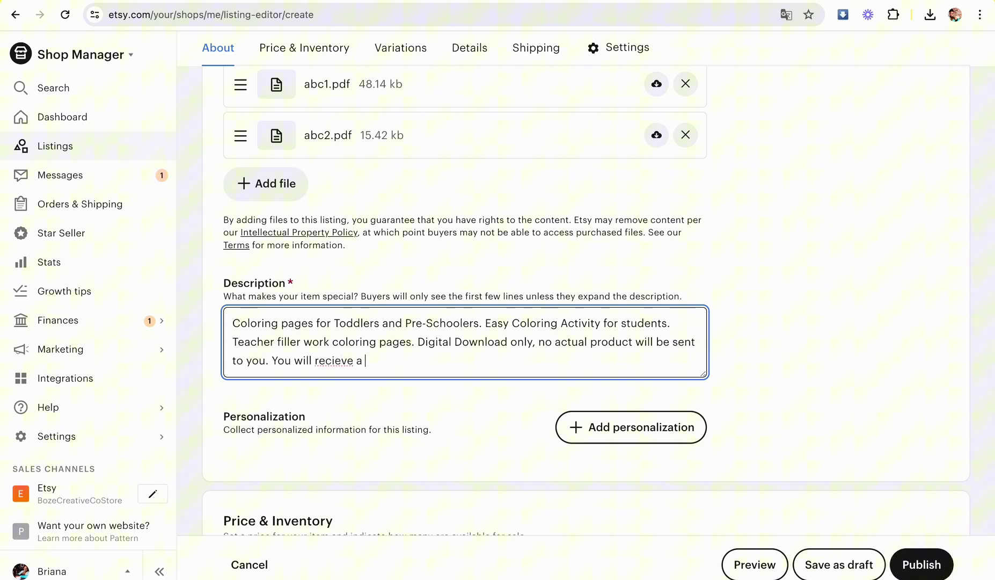
text(pdf file and a png f)
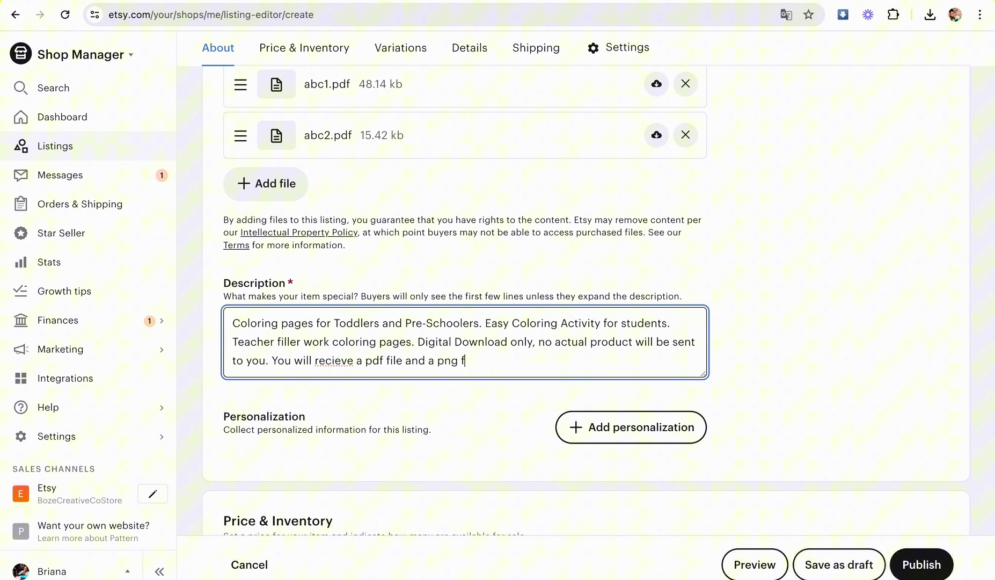
text(ile of the coloring )
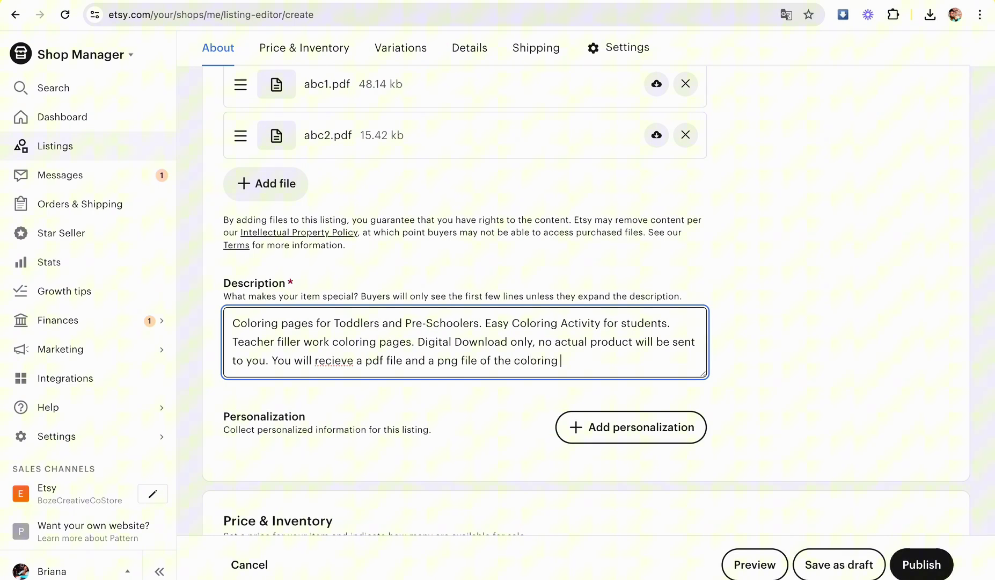
text(pages that you can print and )
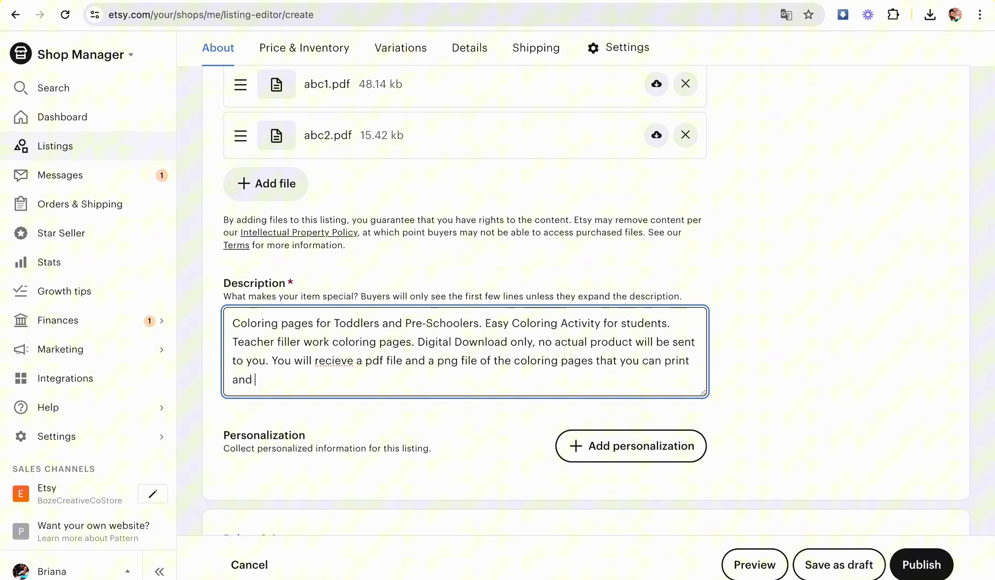
text( many time)
key(BackSpace)
key(BackSpace)
text(mes as you)
text( like an)
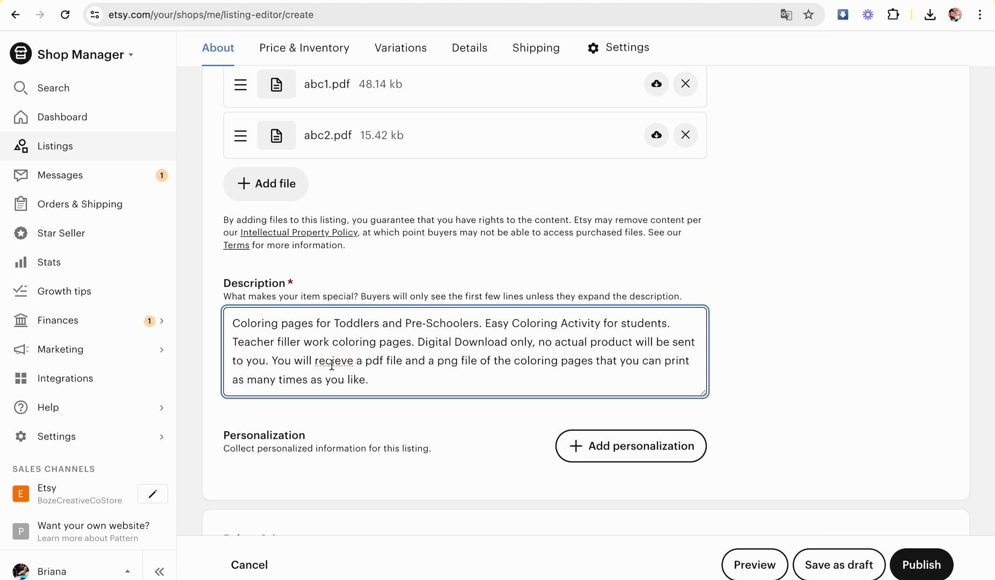
right_click(331, 366)
click(354, 293)
Step: Set the price to 1 and the quantity to 999
scroll(416, 382, down, 6)
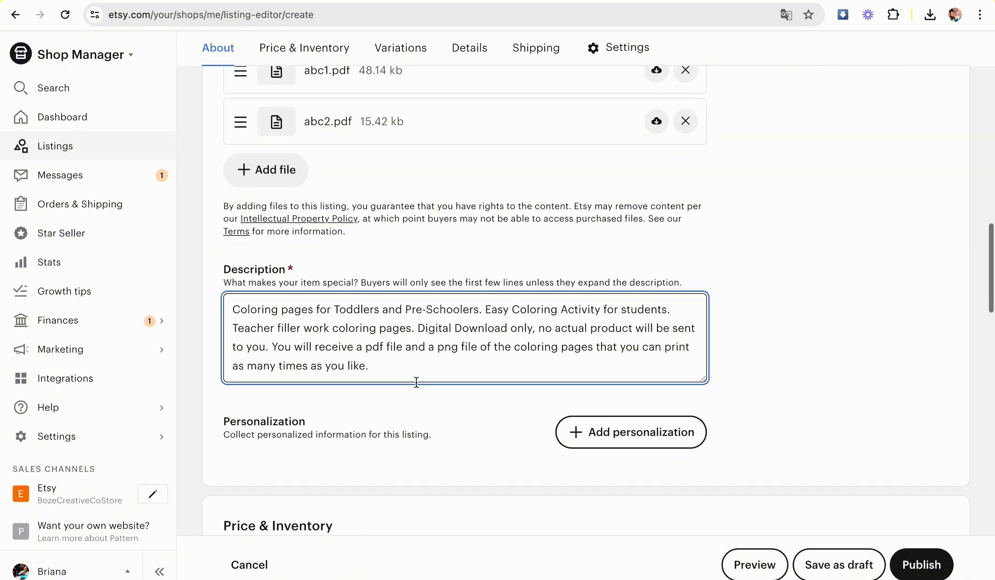
click(307, 297)
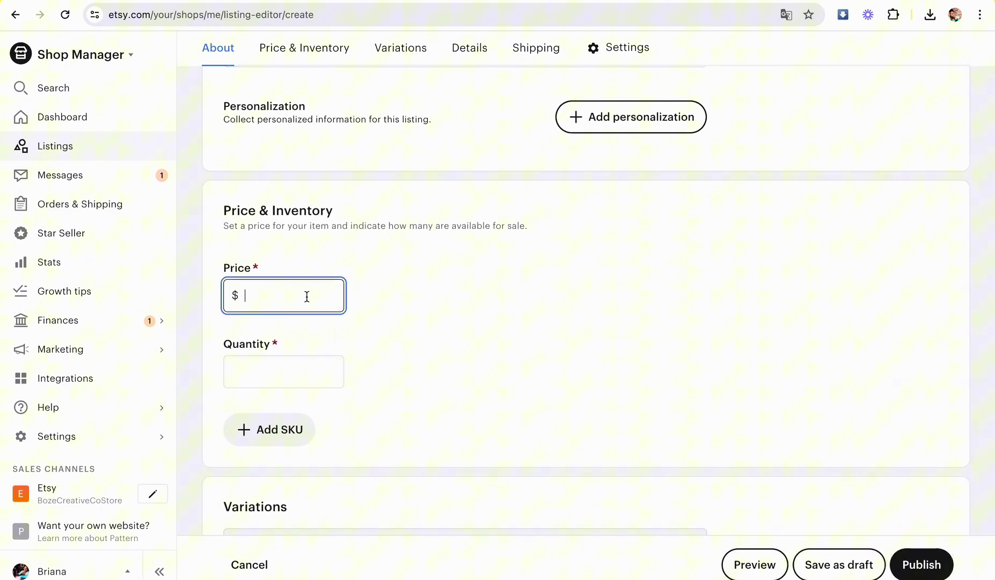
text(1)
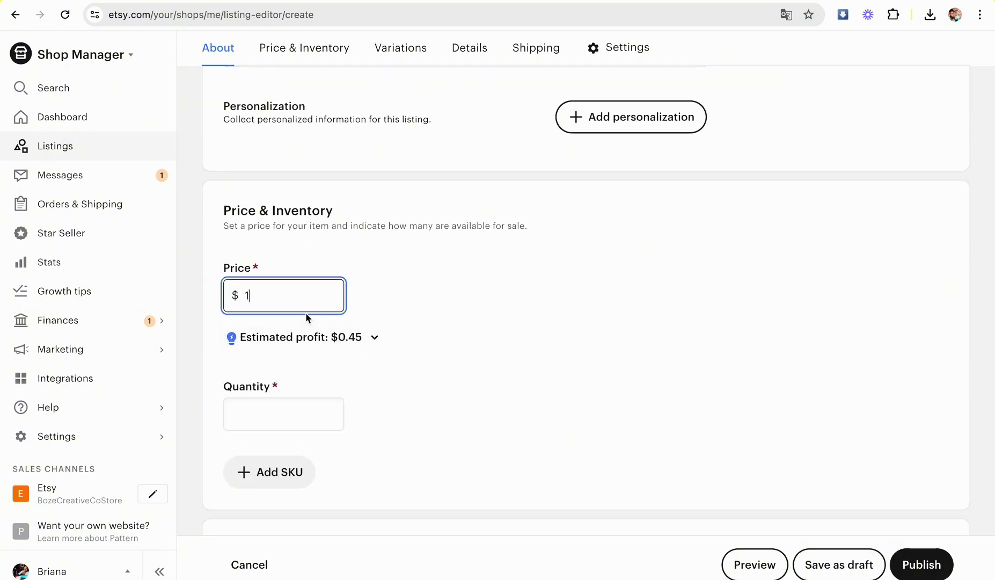
click(290, 415)
text(999)
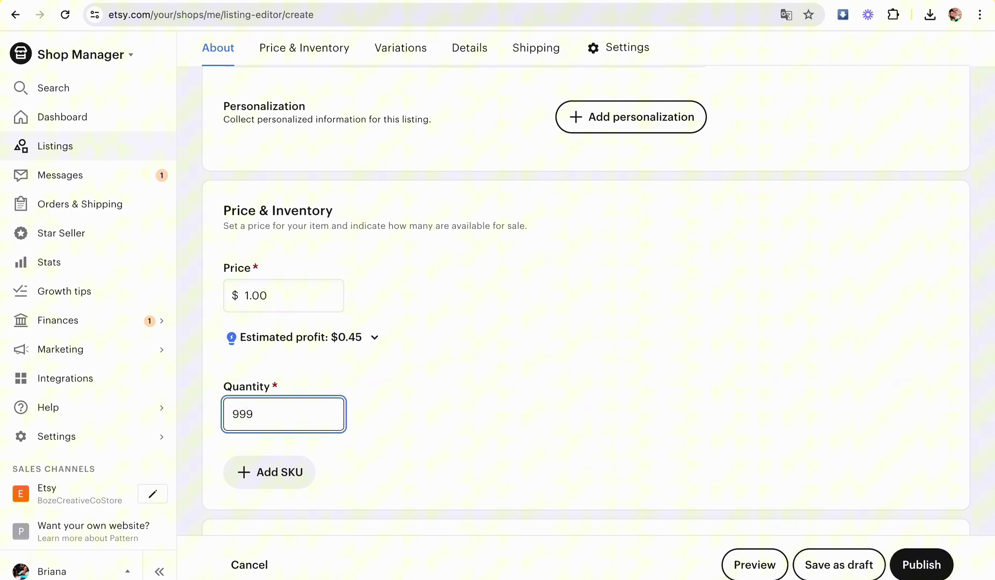
scroll(294, 420, down, 10)
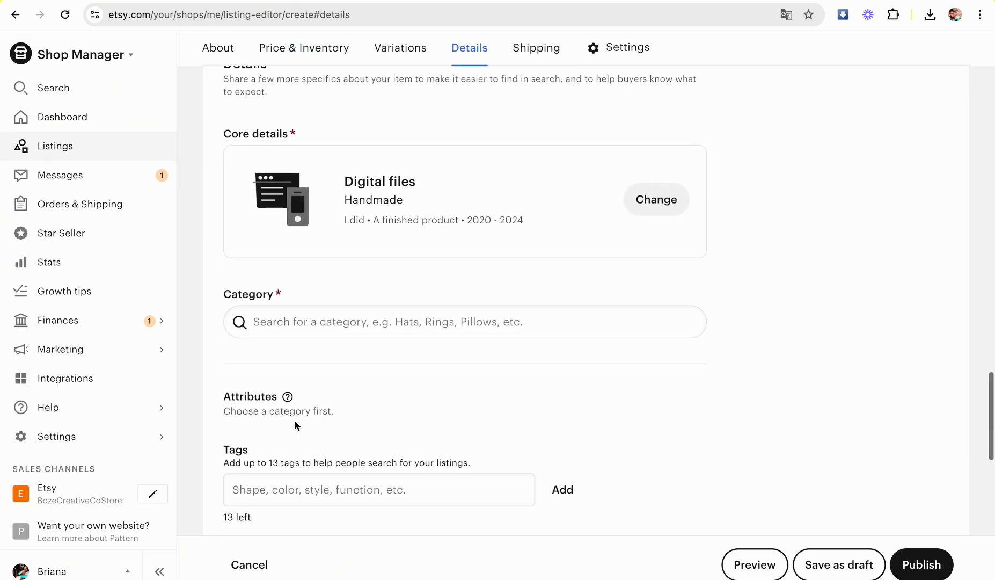
Step: Set the listing category to Coloring Books via a 'coloring' search
scroll(294, 422, down, 3)
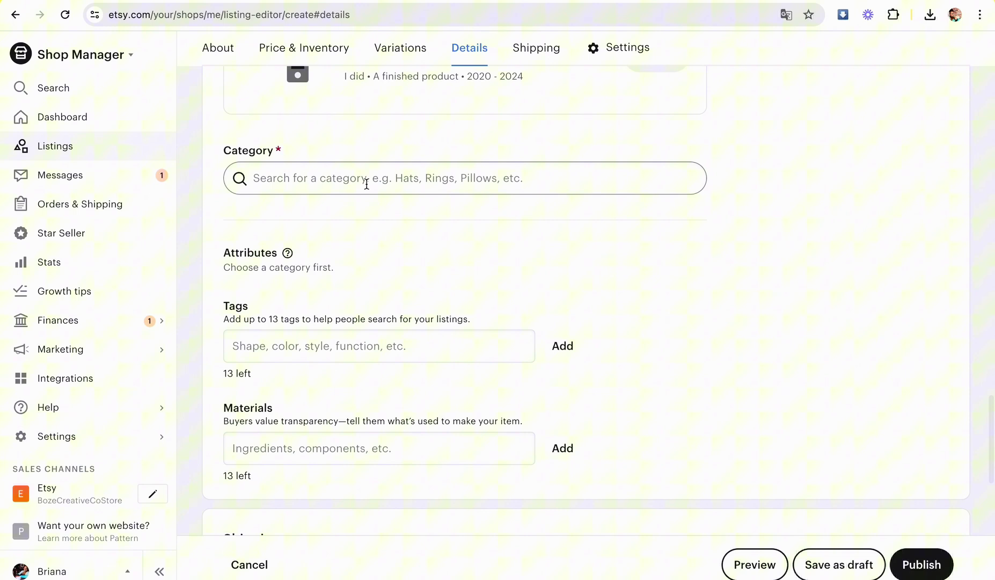
click(367, 184)
text(colorin)
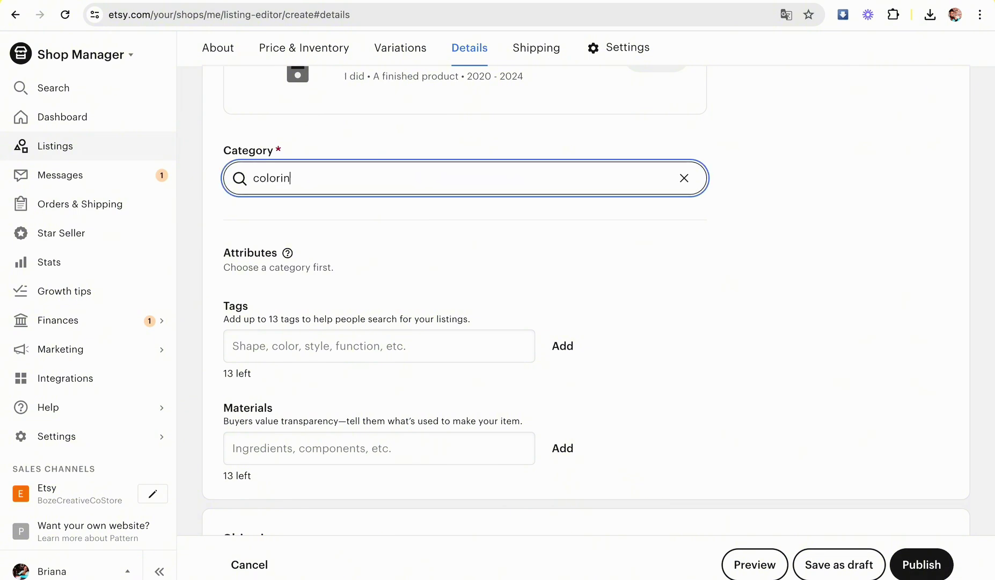
text(g)
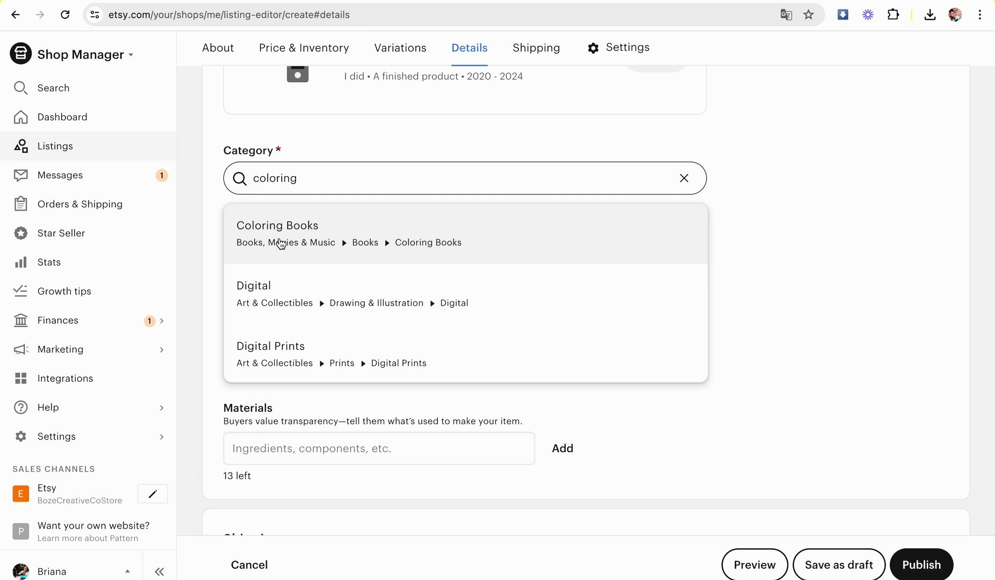
click(280, 243)
Step: Set the Theme attribute to Animals
scroll(382, 403, down, 4)
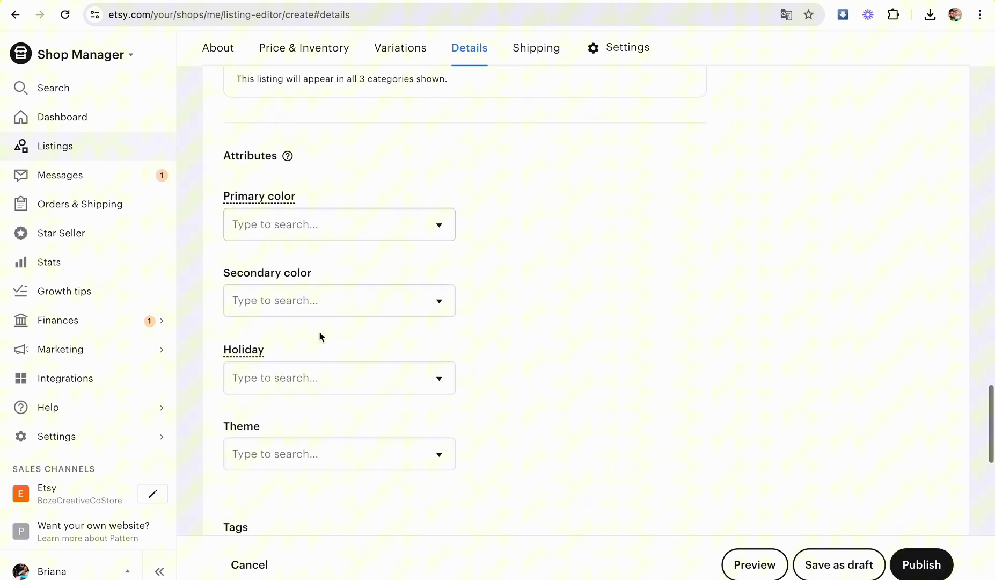
scroll(319, 332, down, 3)
scroll(318, 287, down, 2)
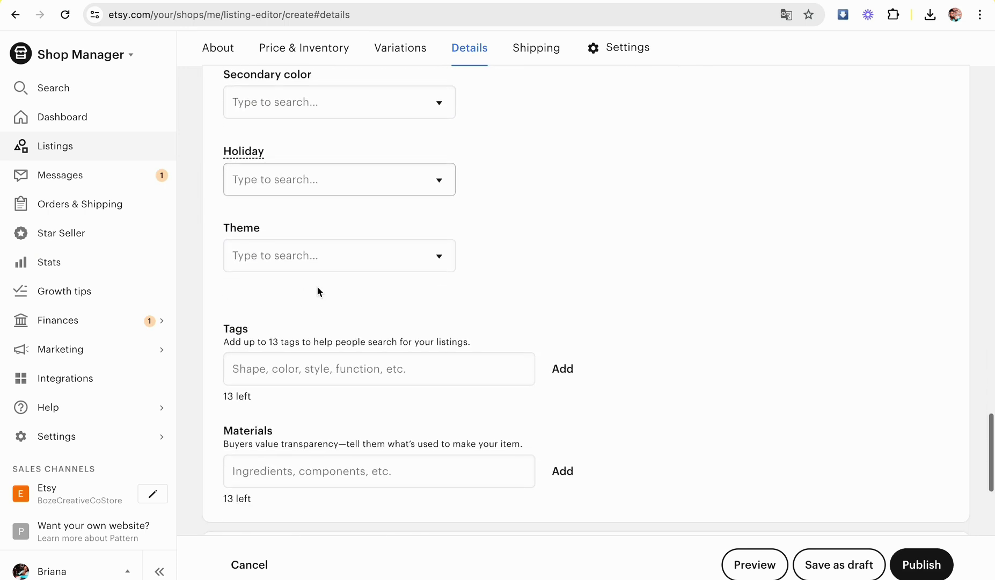
click(324, 260)
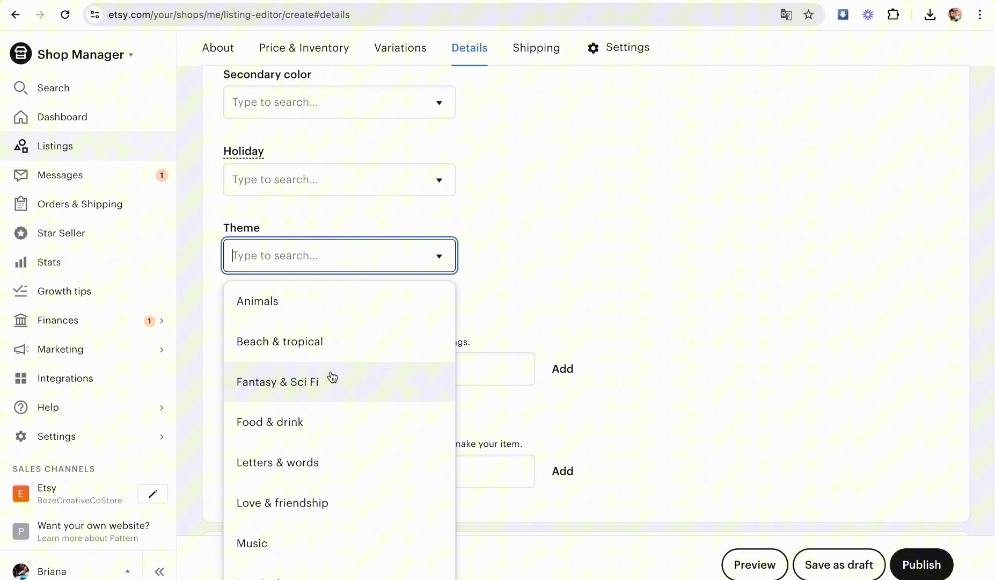
click(322, 308)
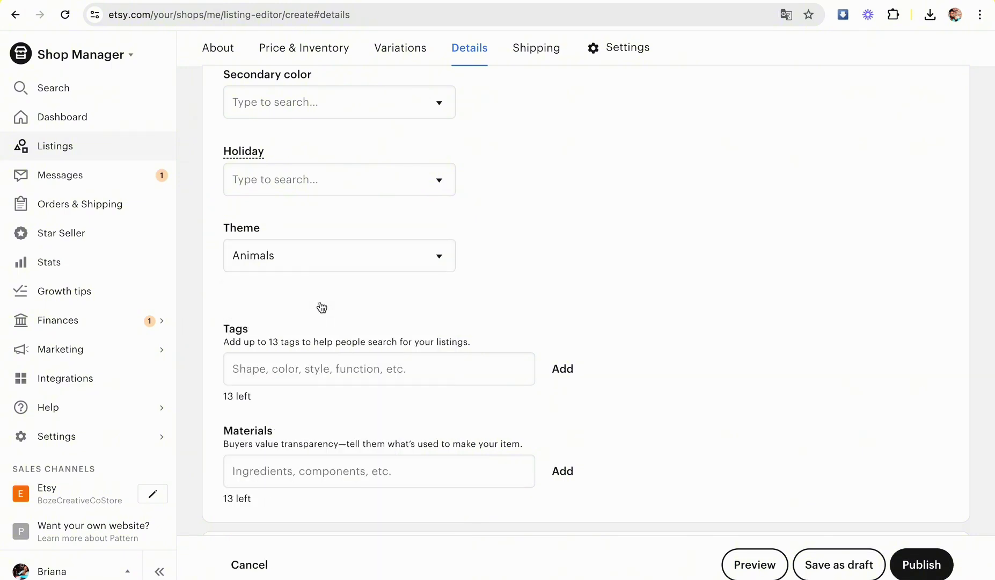
Step: Set the primary color to White and the secondary color to Black
scroll(349, 160, up, 3)
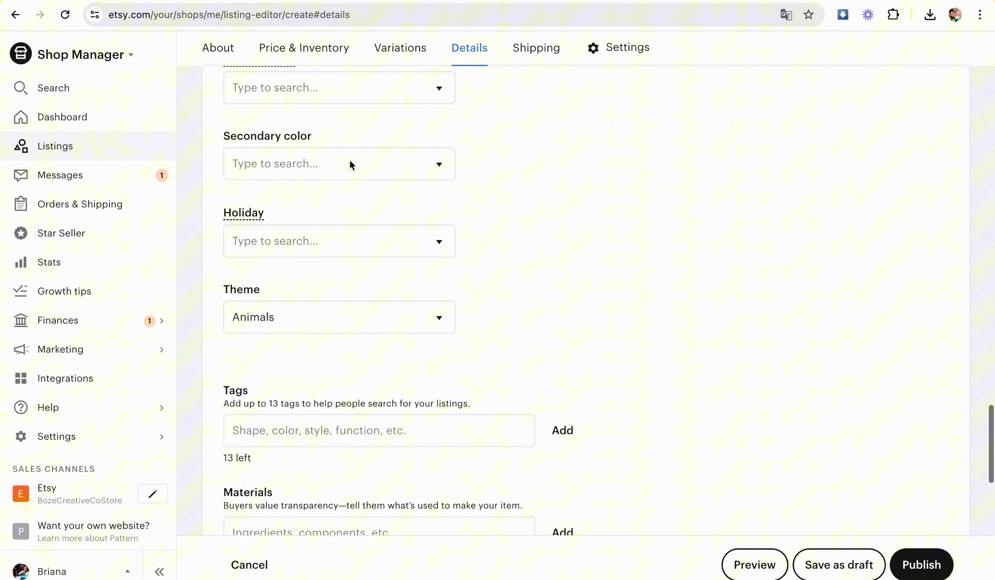
click(338, 127)
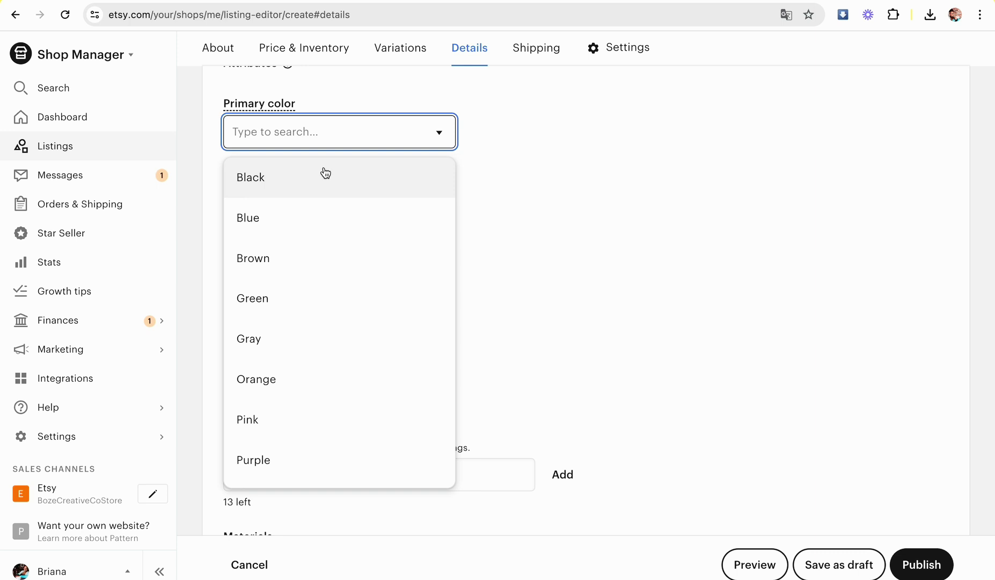
text(w)
click(304, 187)
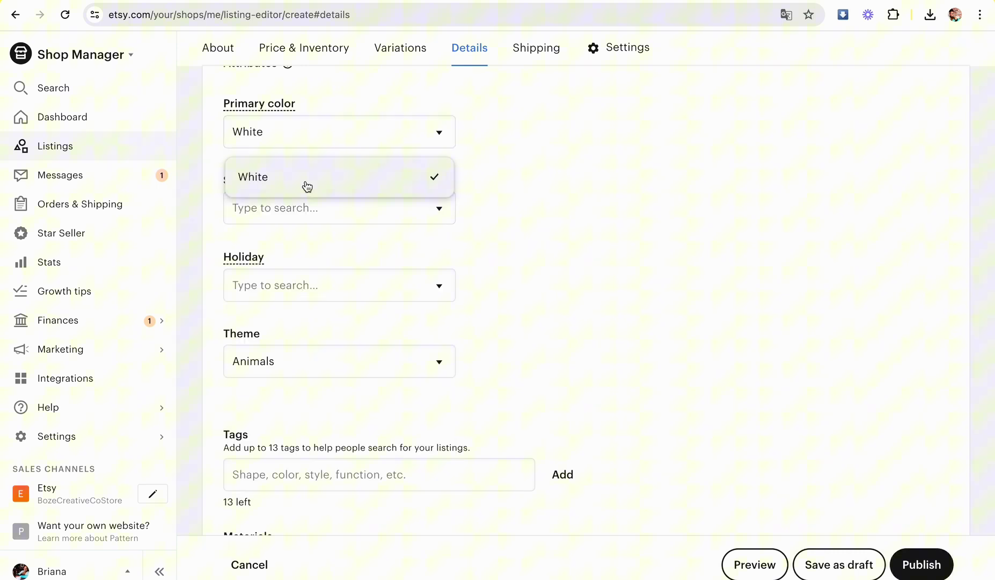
click(305, 207)
click(296, 260)
Step: Add the tags coloring book, coloring, coloring pages, alphabet coloring and toddler learning
scroll(477, 289, down, 5)
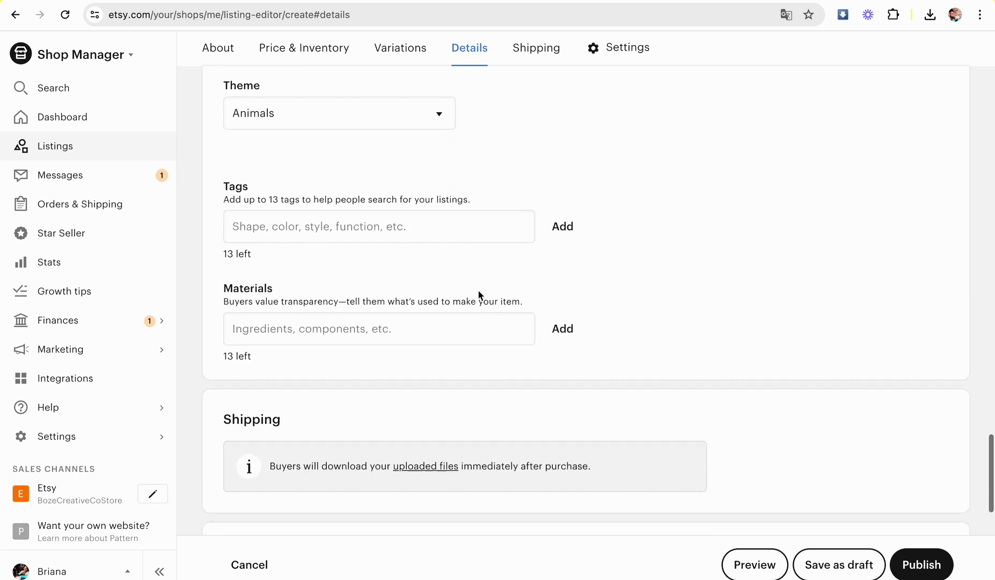
click(428, 233)
text(co)
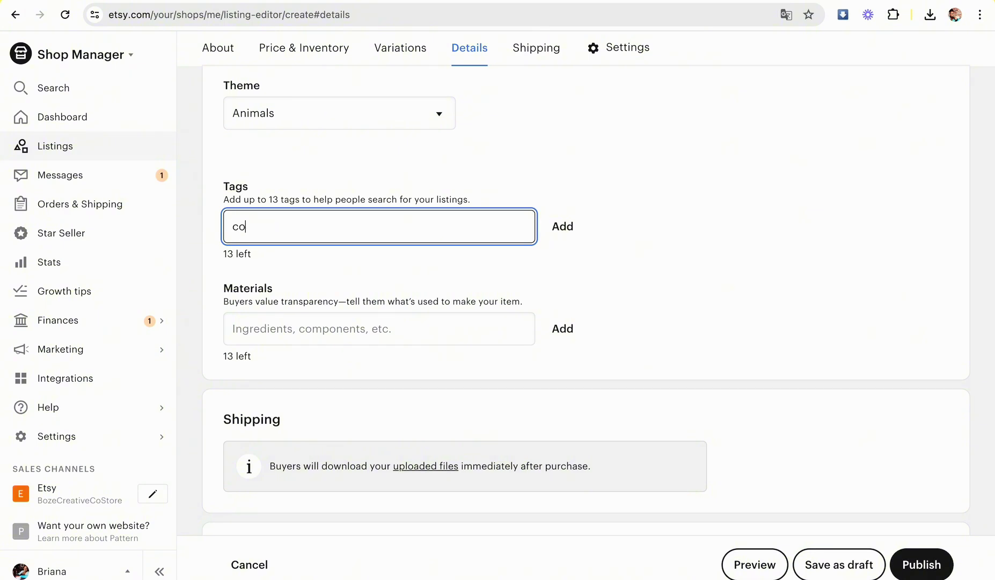
text(loring book)
key(Return)
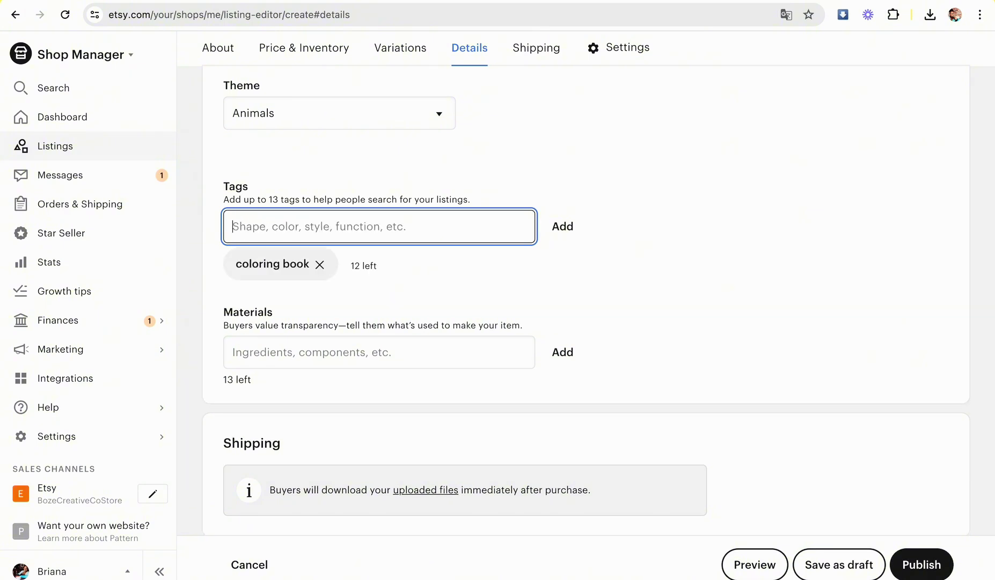
text(coloring)
key(Return)
text(co)
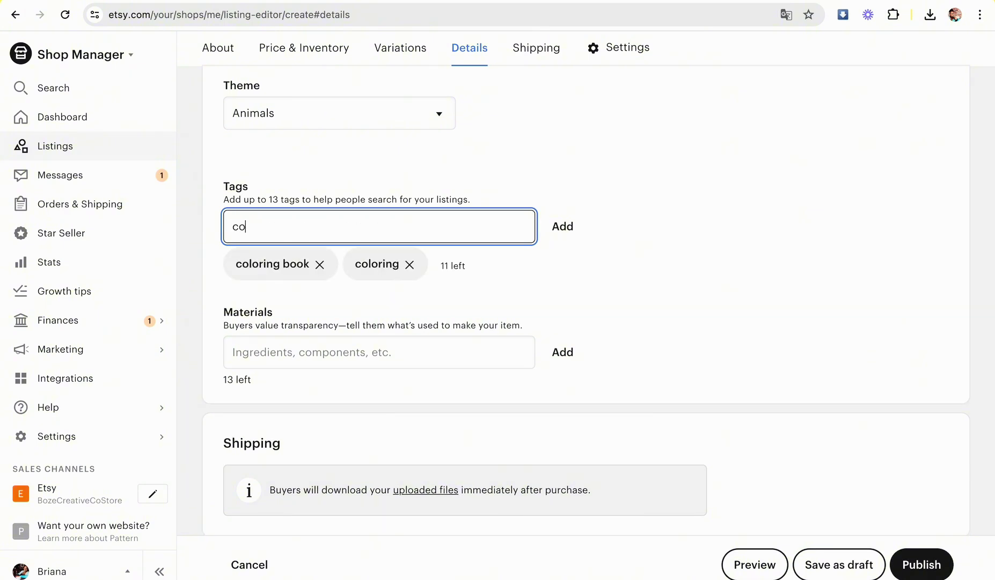
text(loring pages)
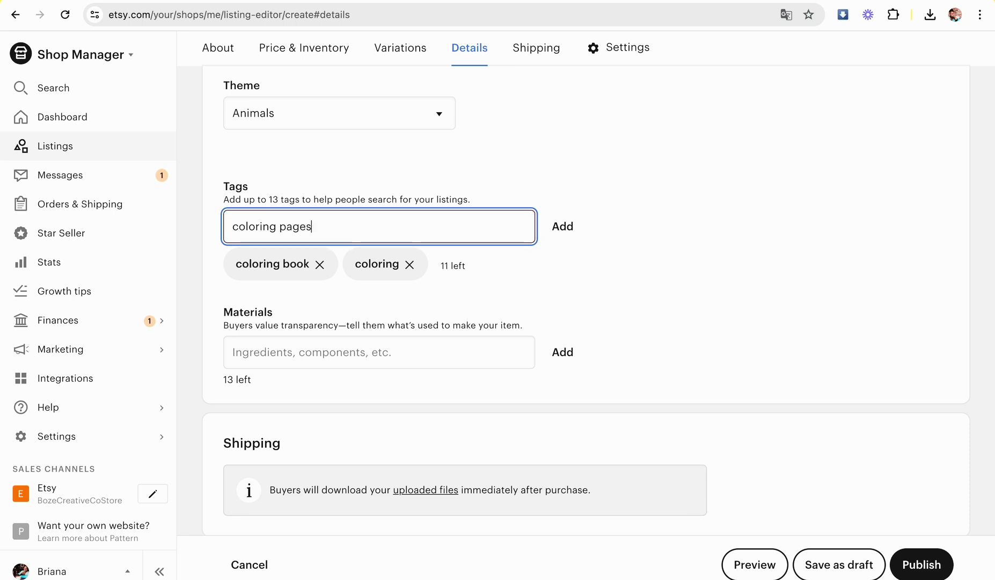
key(Return)
text(alphabet)
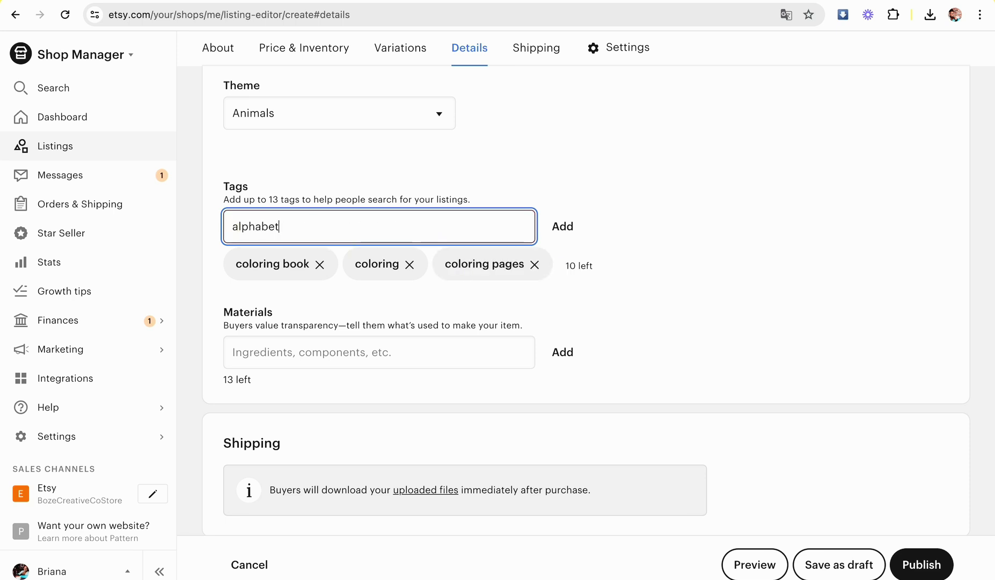
text( coloring)
key(Return)
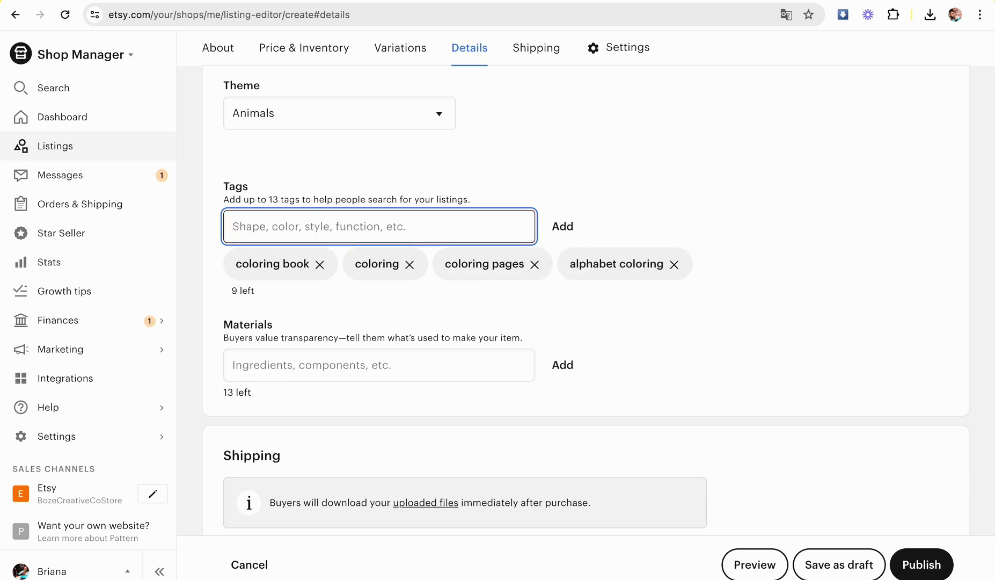
text(toddler)
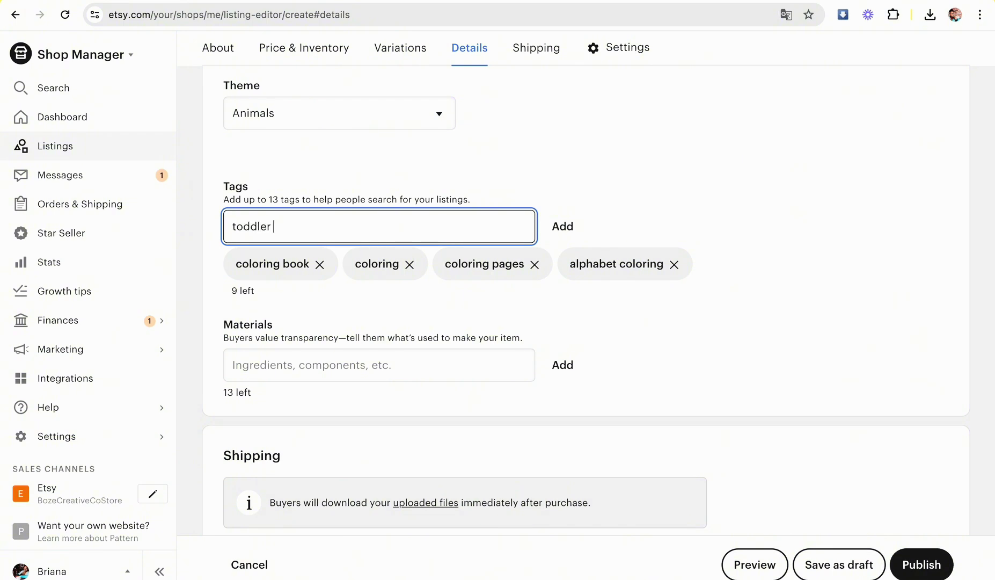
text( learning)
key(Return)
Step: Add the tags montessori, preschool, preschoolers and preschool learning
text(m)
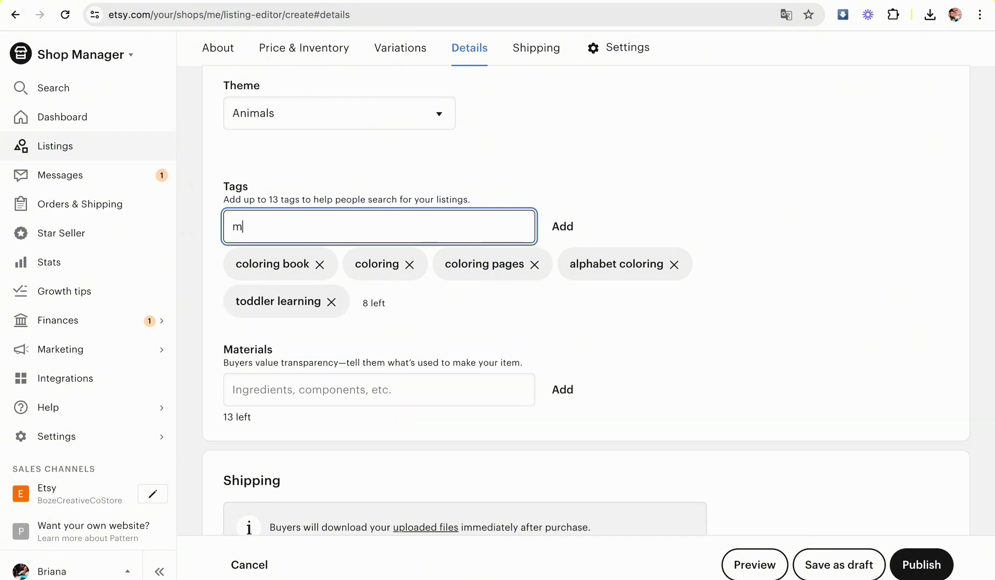
text(ontessori)
key(Return)
text(pr)
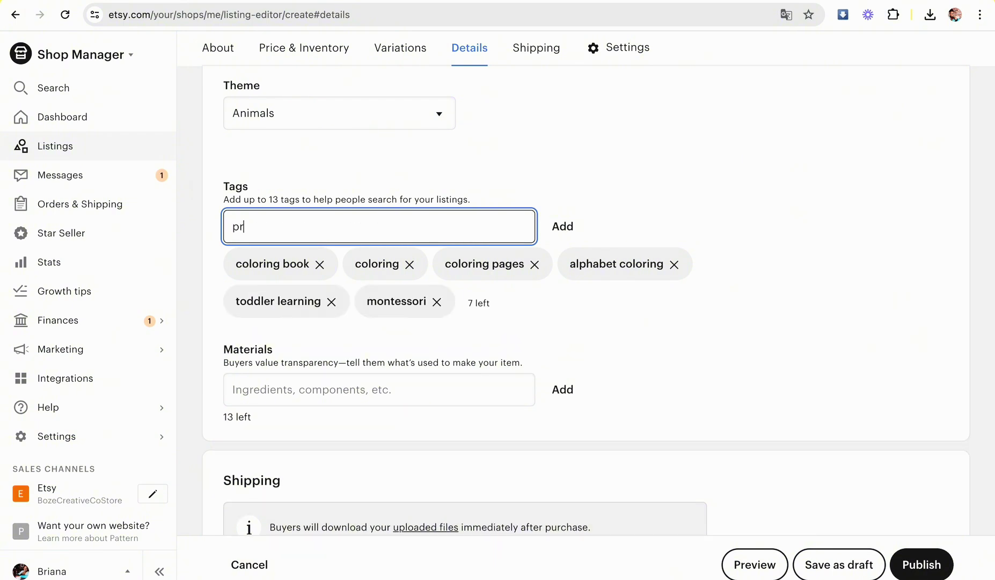
text(eschool)
key(Return)
text(pre)
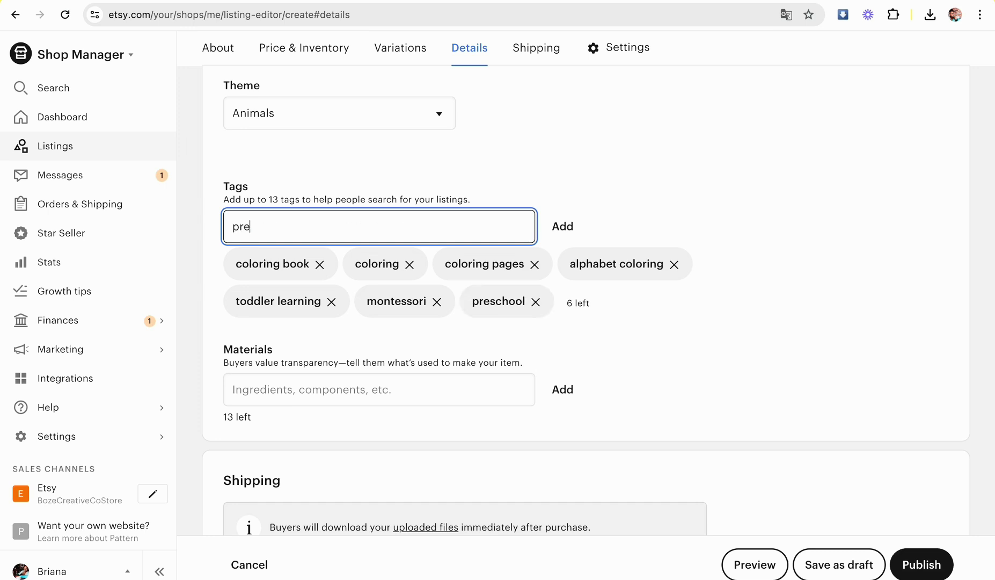
text(schoolers)
key(Return)
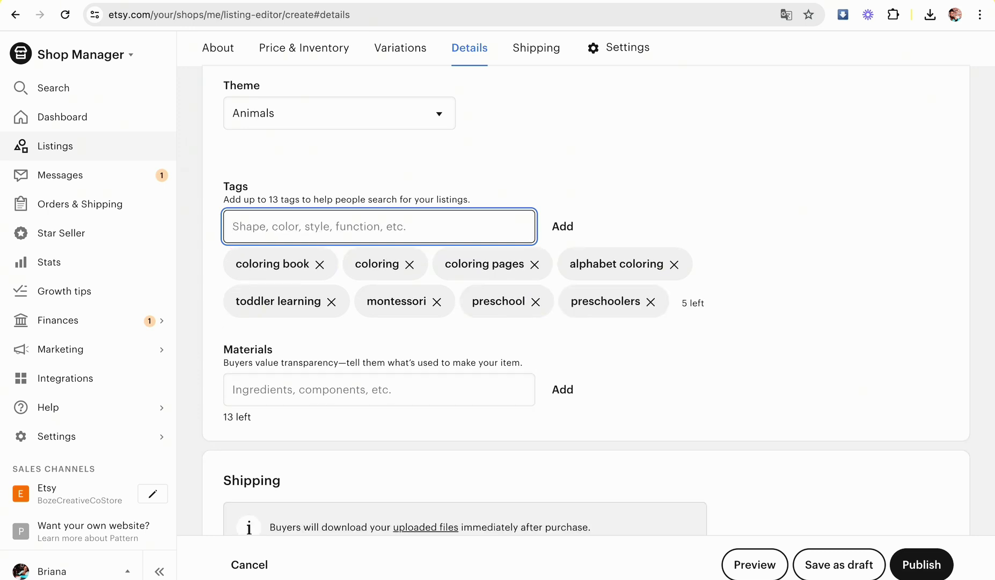
text(preschool)
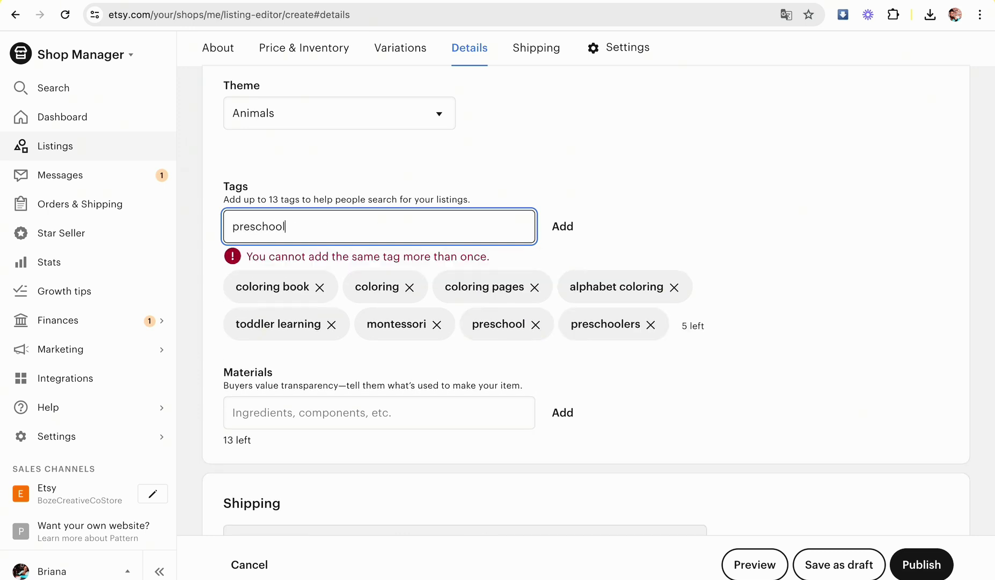
text( le)
text(g)
key(Return)
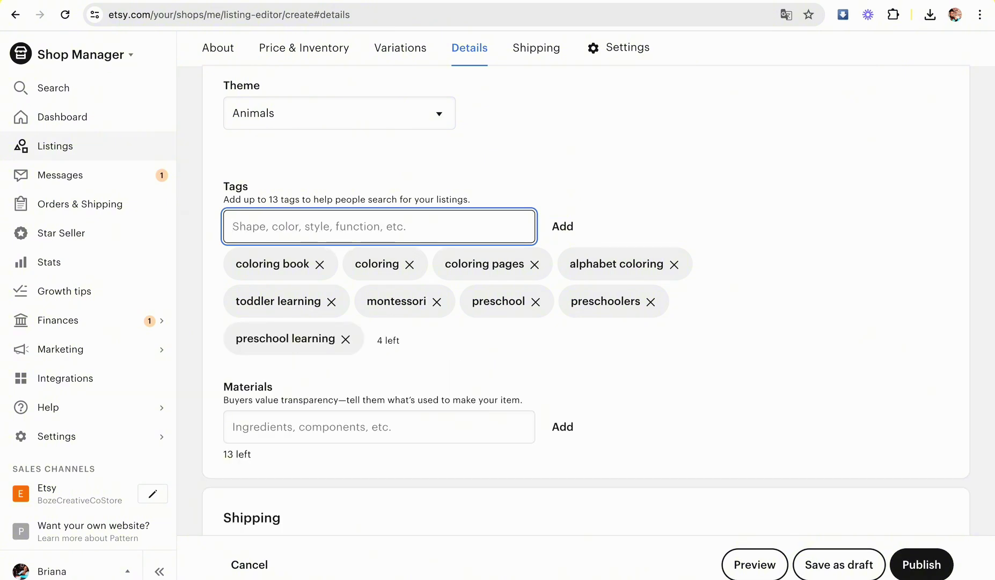
Step: Add the final tags digital download, teacher, easy coloring and instant download, reaching 13
text(digital)
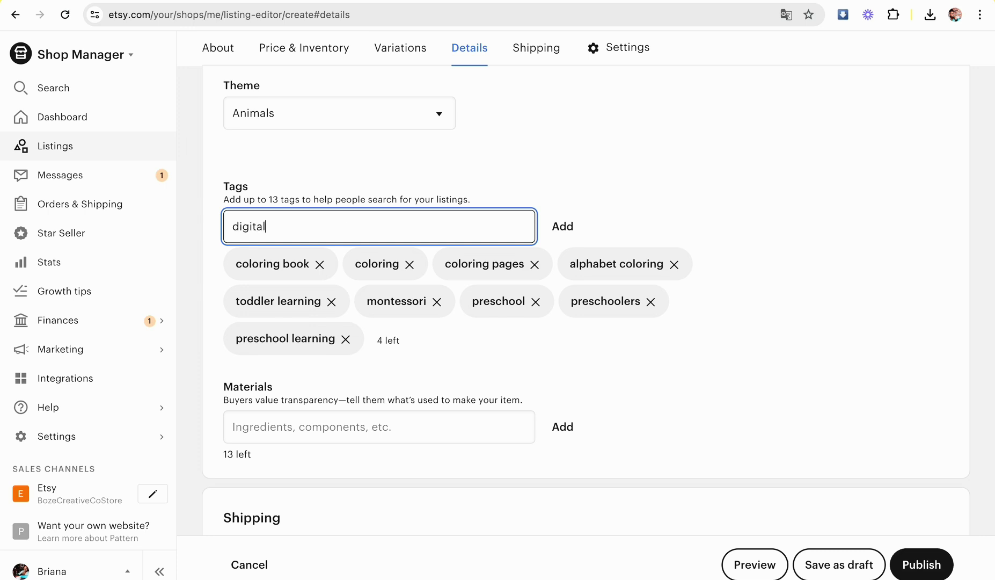
text( download)
key(Return)
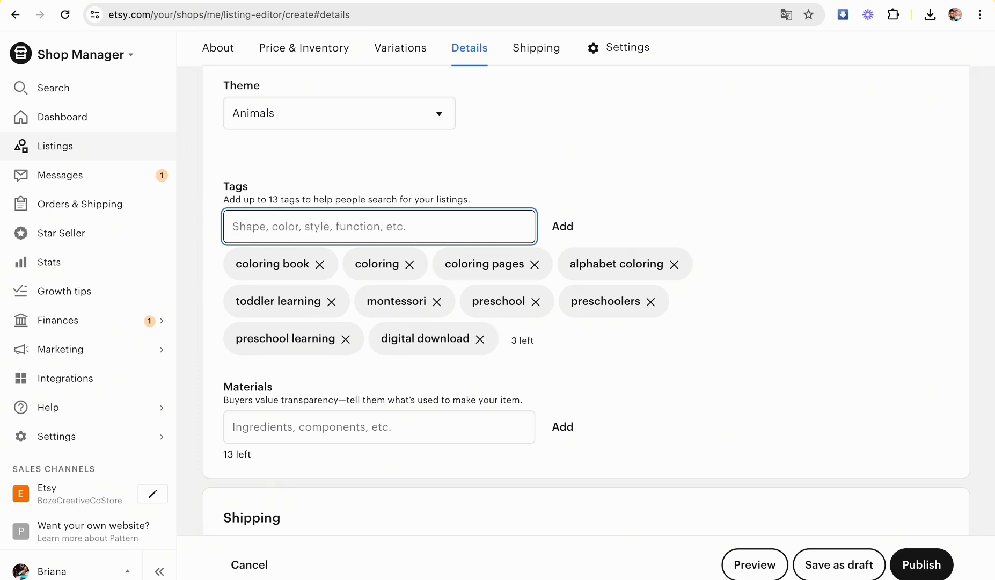
text(t)
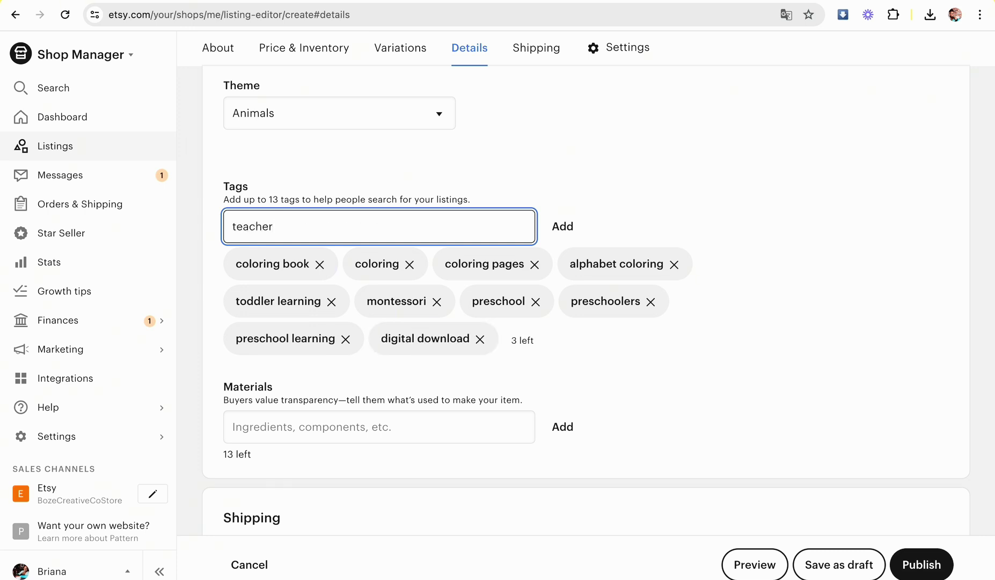
text(eacher)
key(Return)
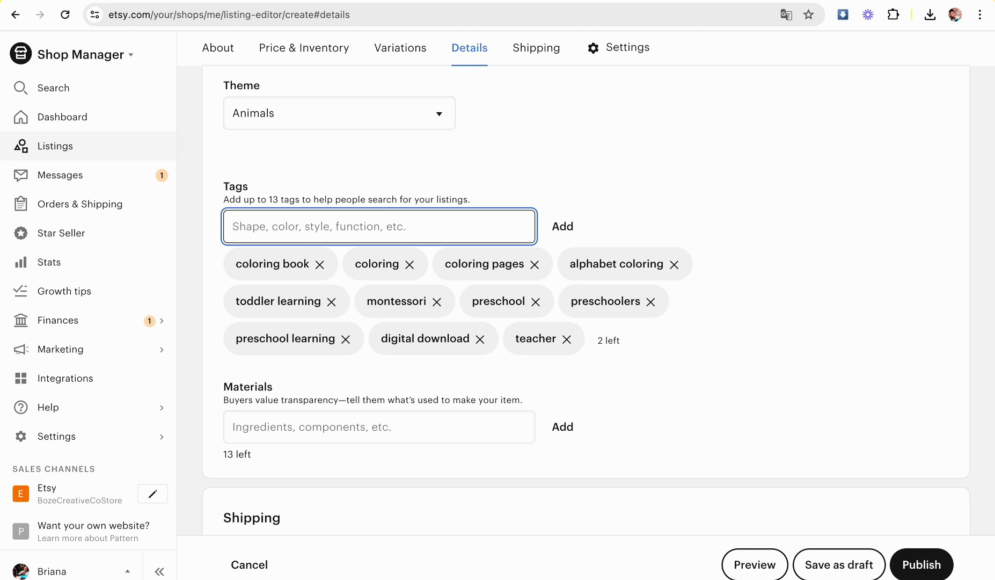
text(easy color)
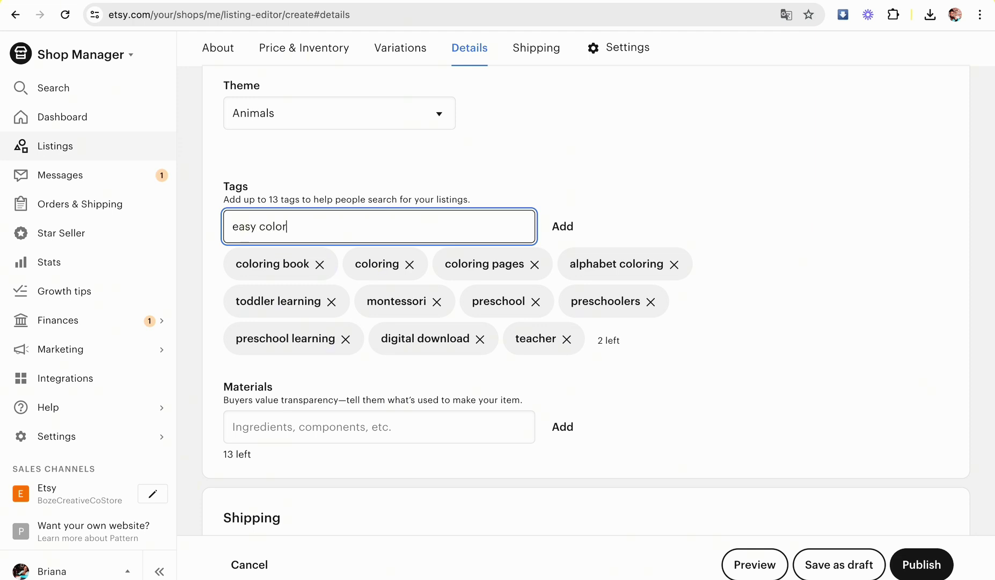
text(ing)
key(Return)
text(summe)
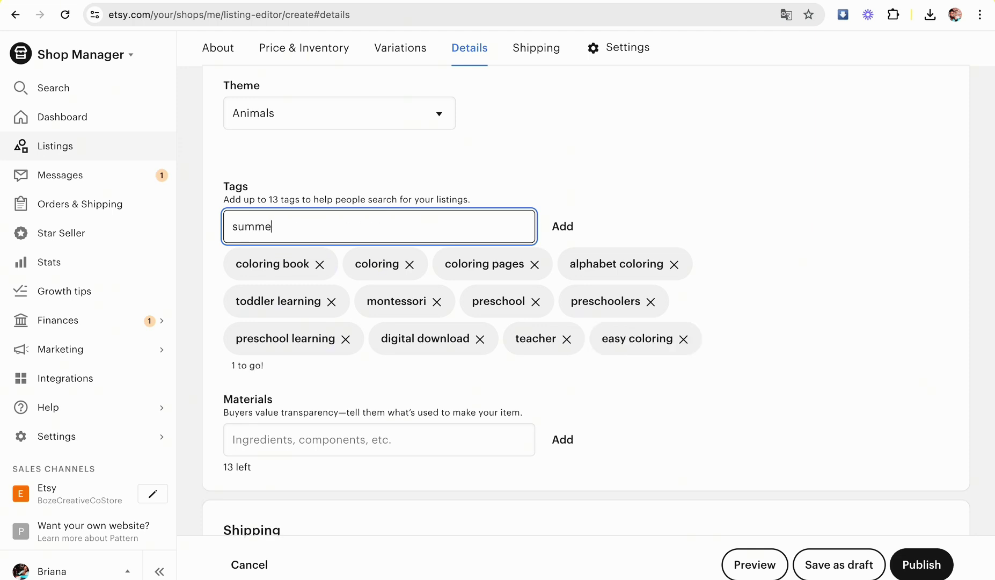
text(r)
key(BackSpace)
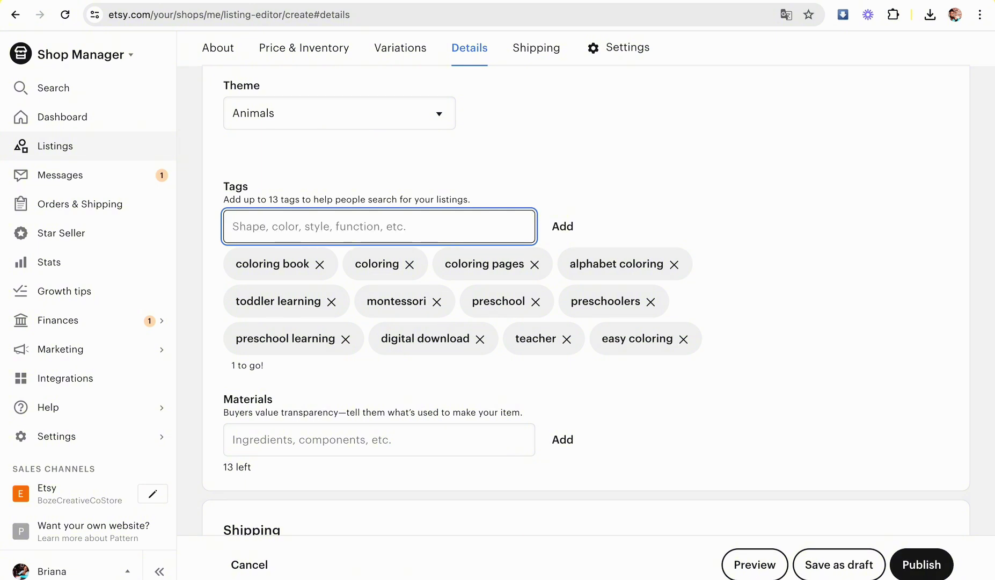
text(instant)
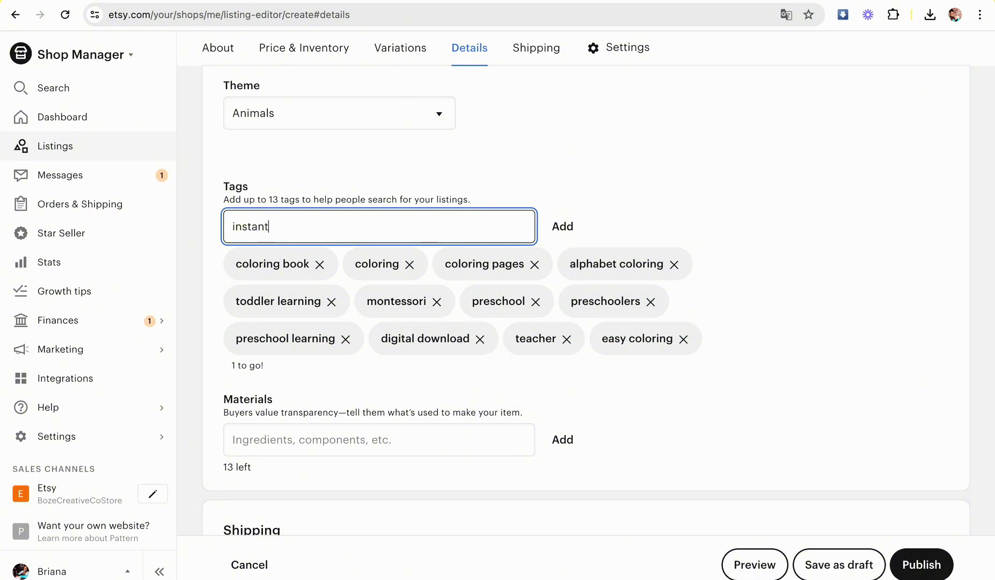
text( download)
key(Return)
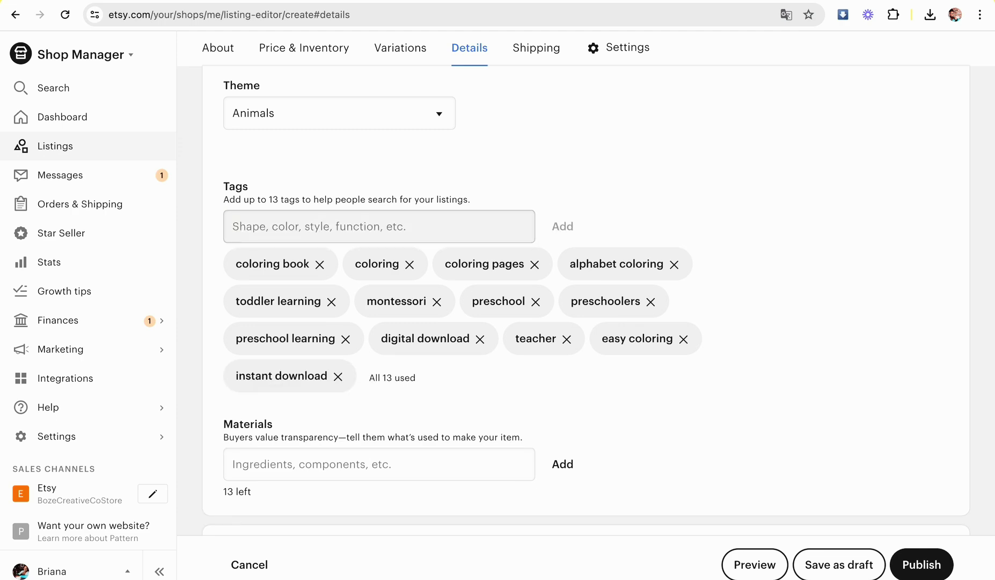
Step: Create a new 'Coloring Pages' shop section and assign the listing to it
scroll(543, 442, down, 10)
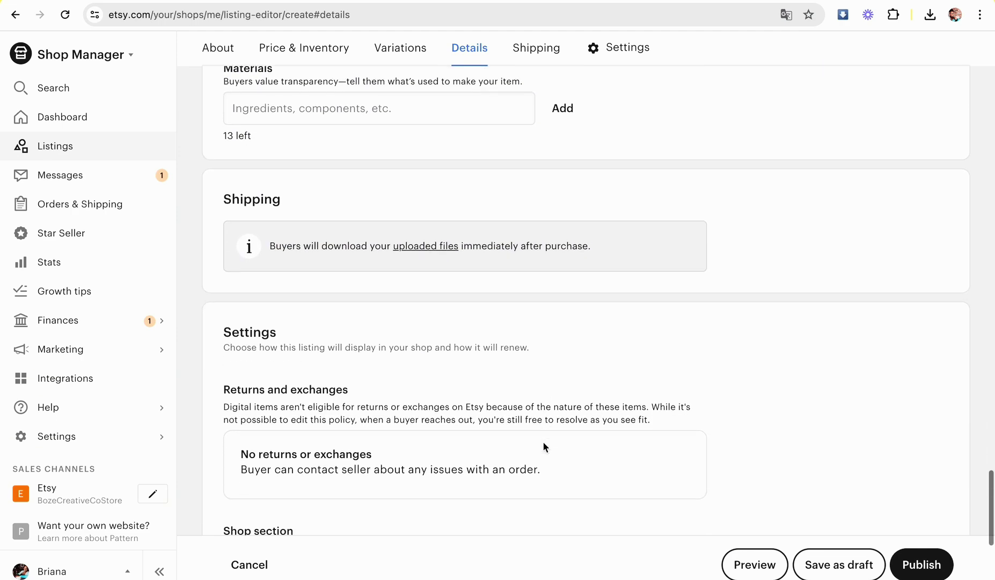
scroll(544, 447, down, 2)
click(355, 273)
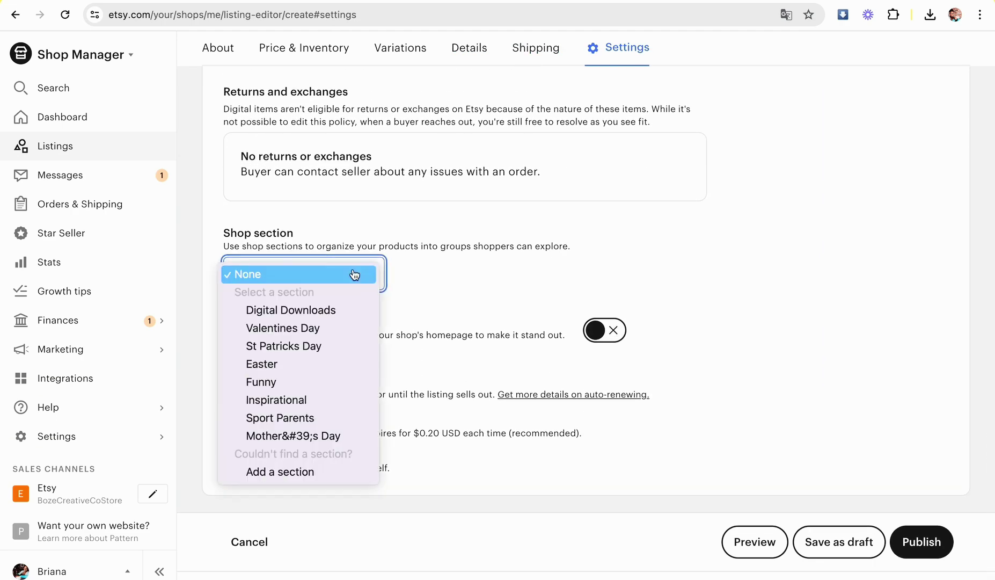
click(333, 467)
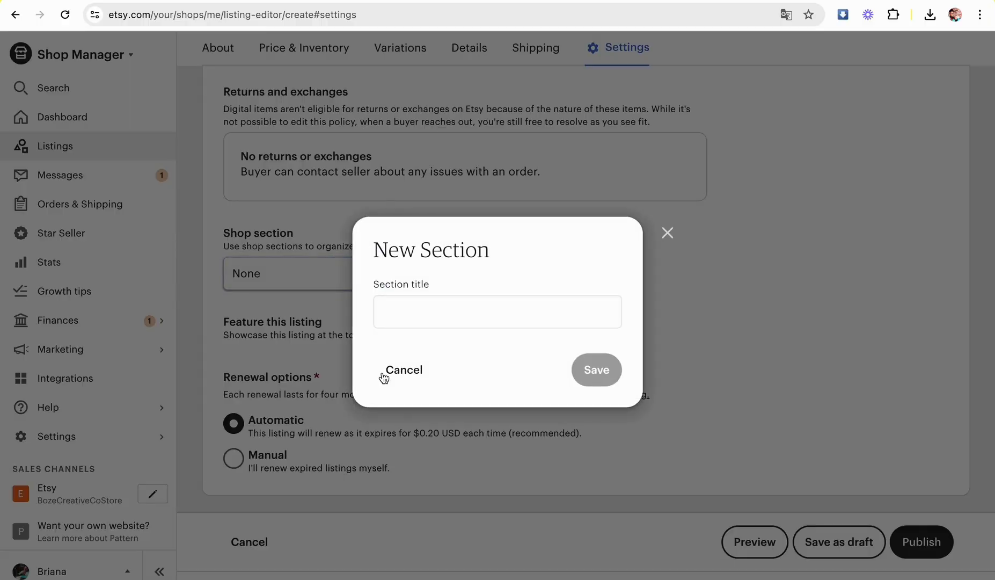
click(436, 310)
text(Coloring Pages)
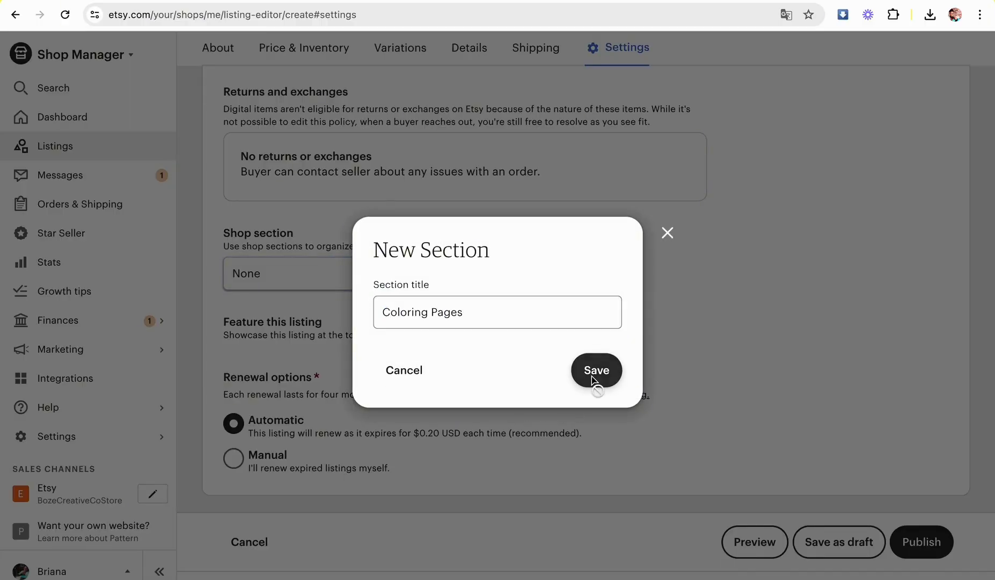
click(596, 376)
Step: Publish the listing and open the live 'Coloring Pages for PreSchoolers' page
click(933, 534)
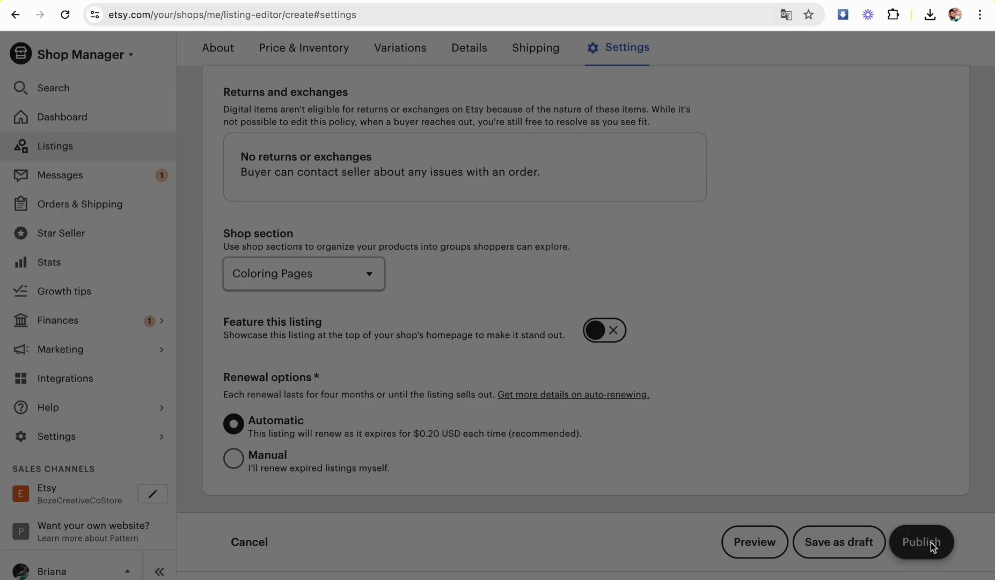
click(601, 462)
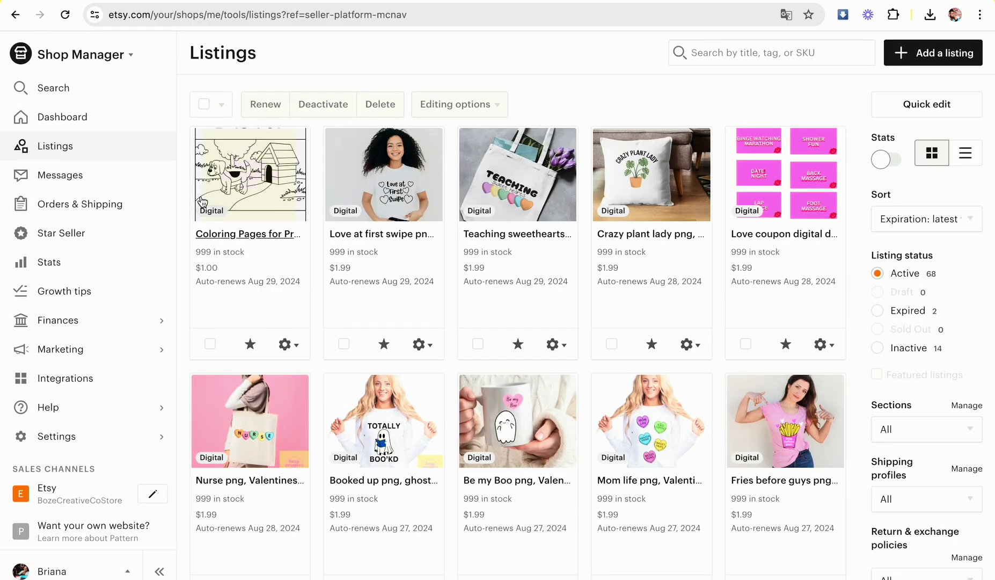
click(255, 237)
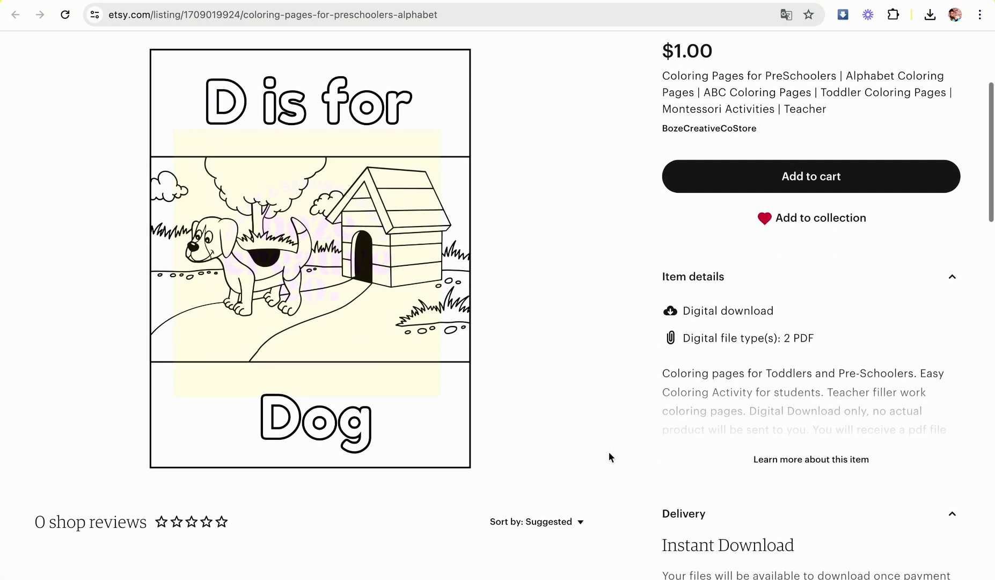
scroll(609, 452, up, 5)
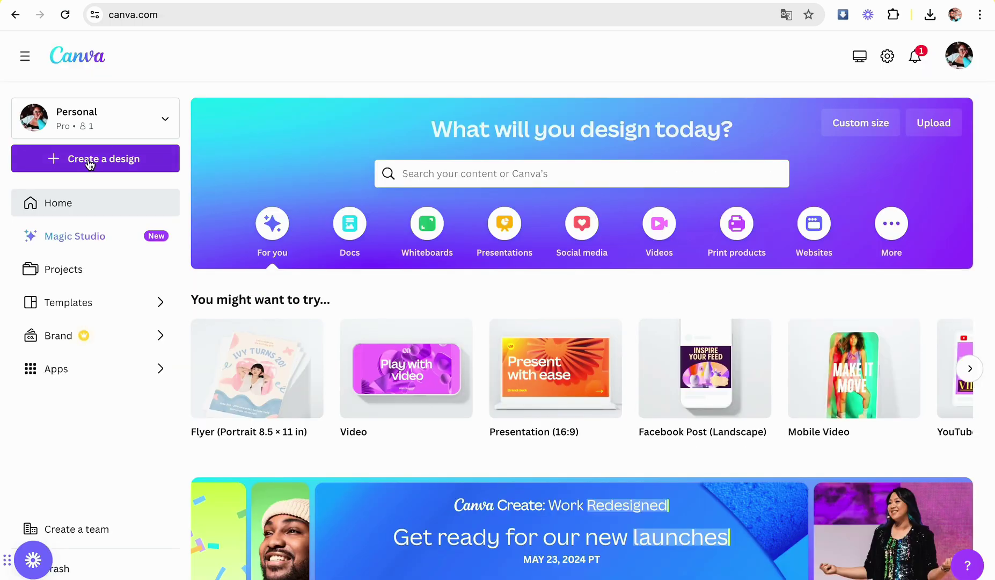
Step: Create a new custom-size 10 × 10 in Canva design
click(90, 164)
click(44, 434)
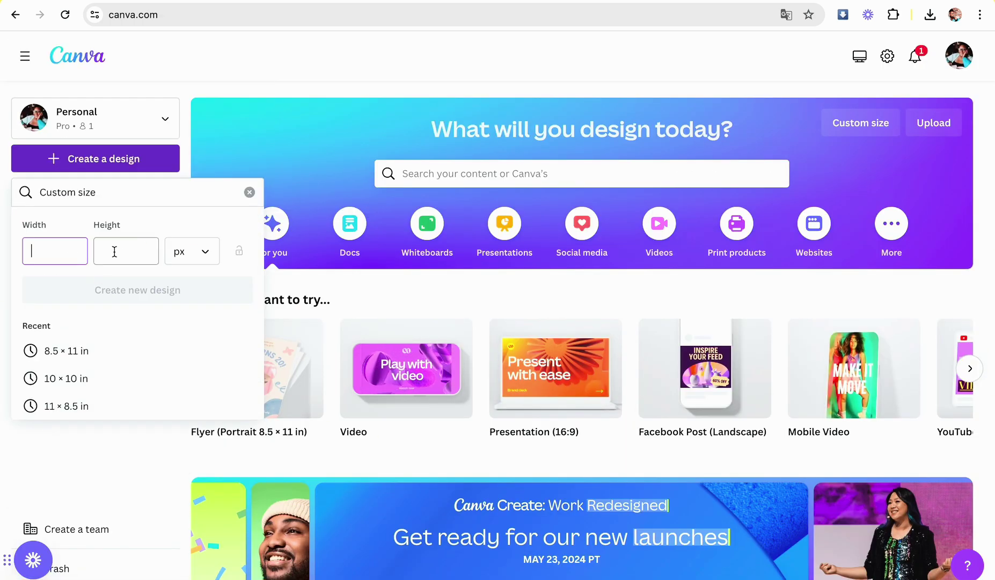
click(66, 378)
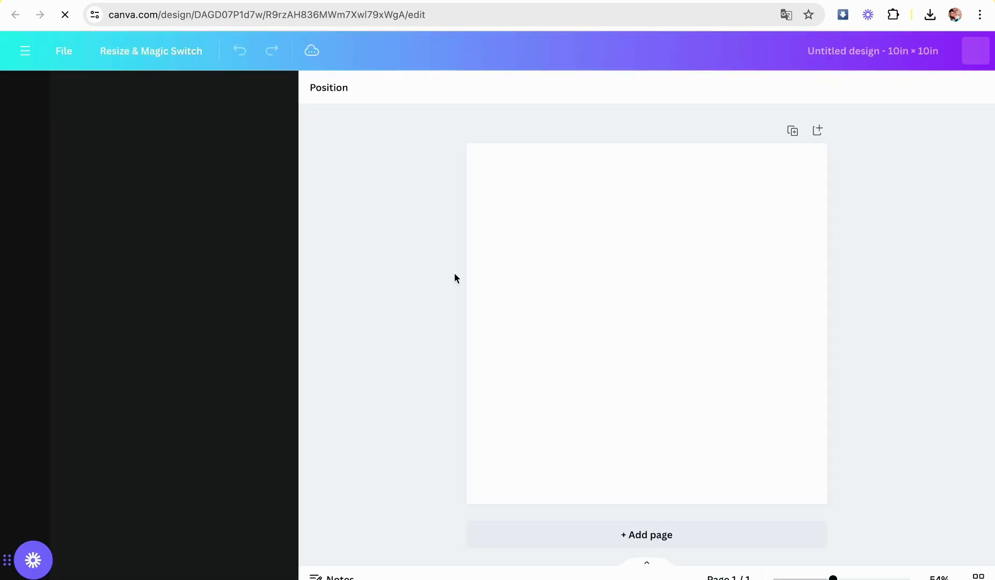
Step: Search elements for 'desk top' and add the white desk photo with school supplies
click(27, 145)
click(147, 96)
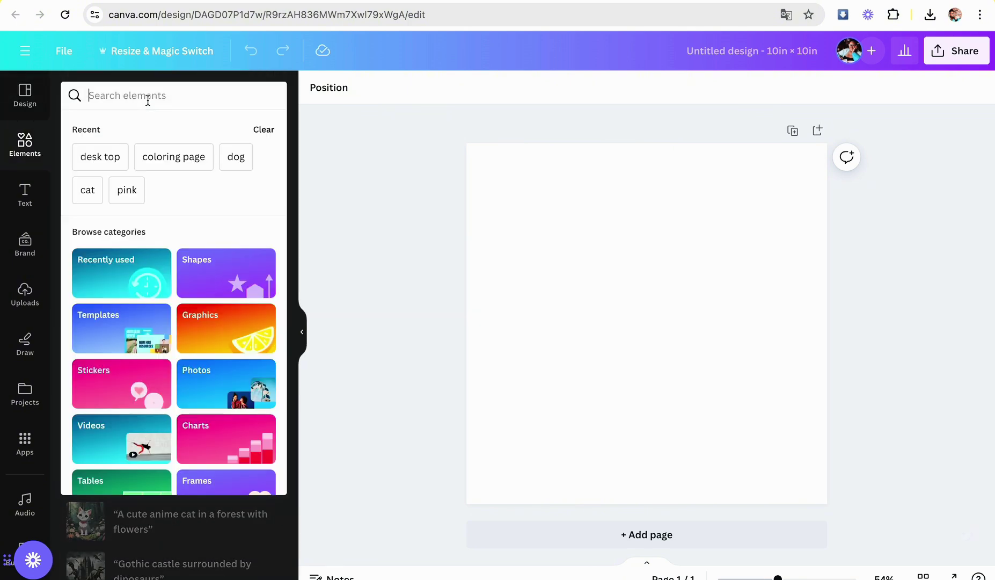
text(desk)
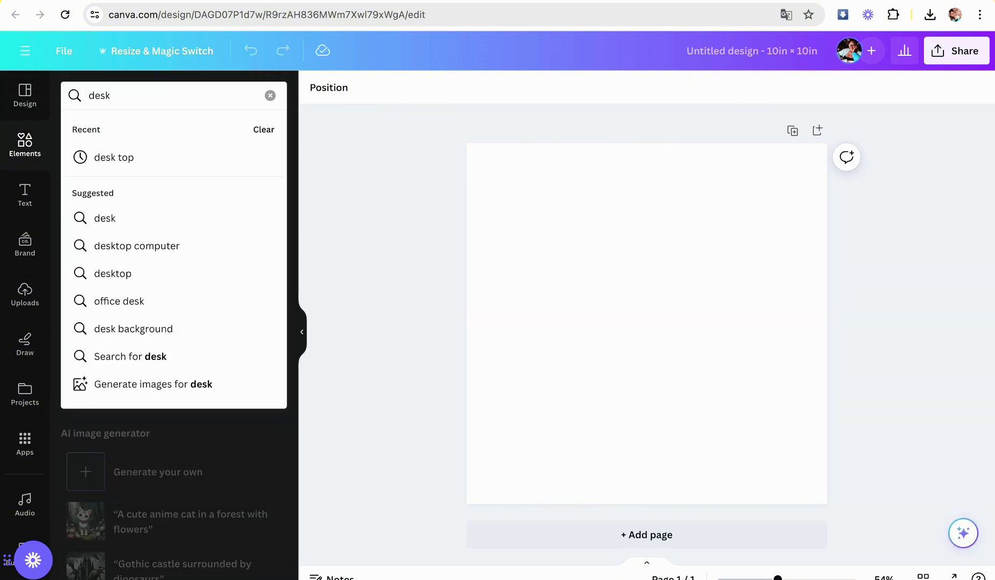
text( top)
key(Return)
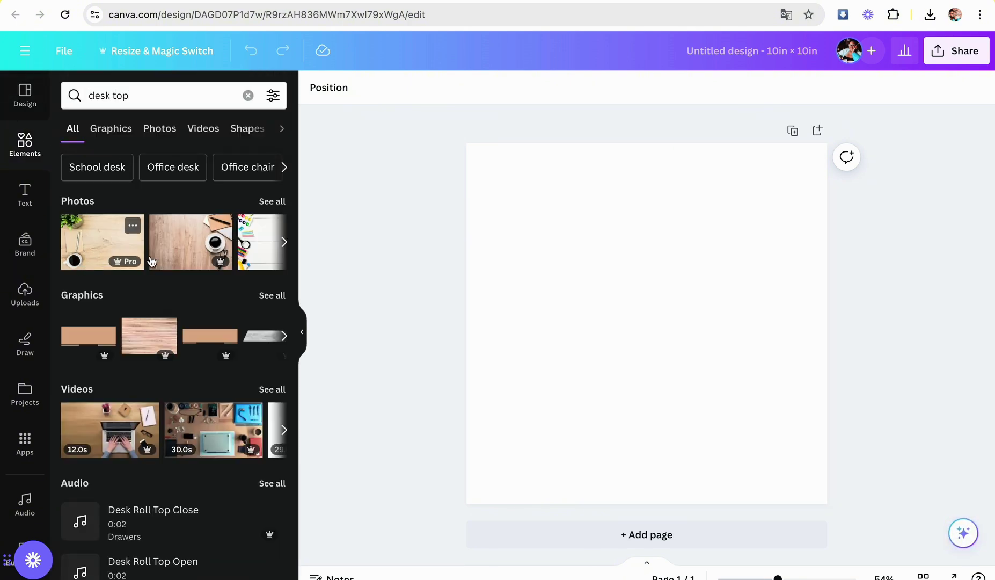
click(269, 202)
click(97, 309)
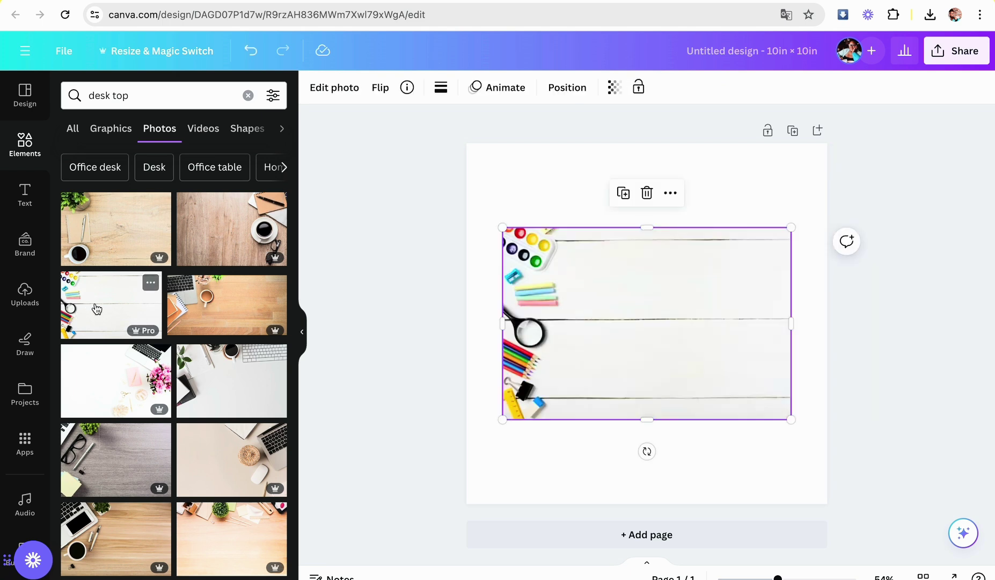
Step: Move and stretch the desk photo until it covers the page edge to edge
drag(629, 304, 593, 221)
drag(758, 353, 808, 411)
drag(647, 384, 711, 387)
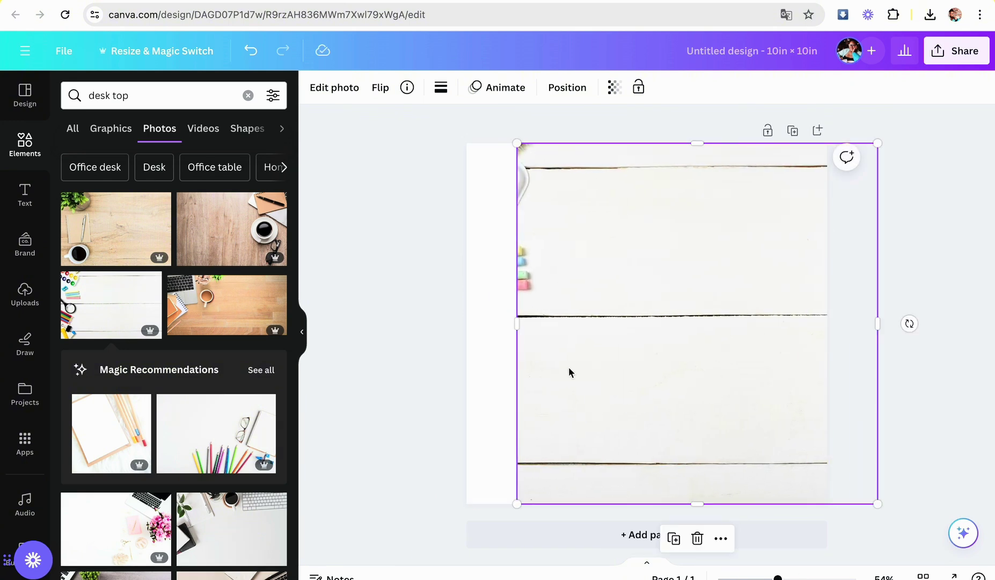
drag(514, 328, 465, 328)
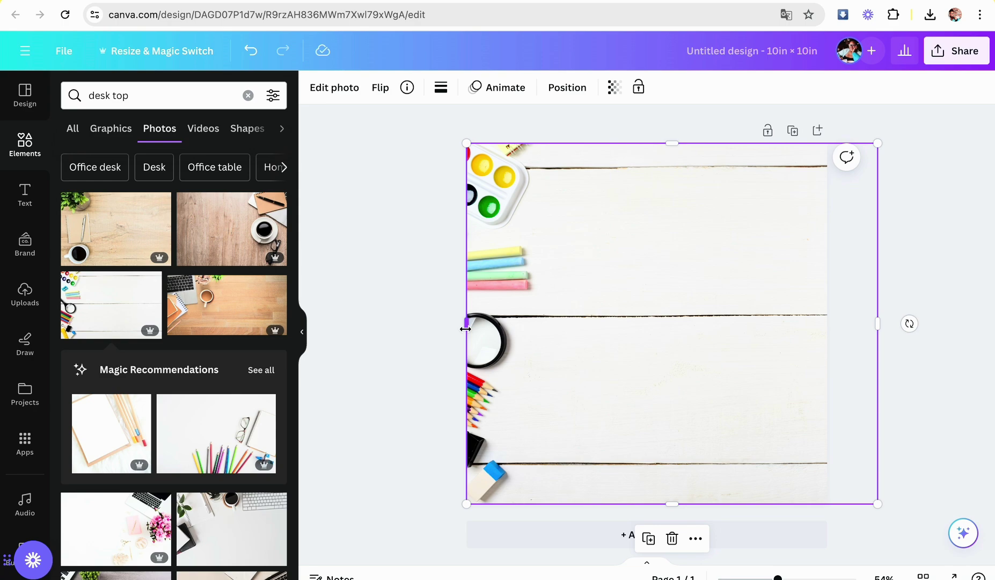
Step: Upload the D is for Dog coloring page PNG and place it on the design
click(27, 294)
click(171, 131)
click(404, 210)
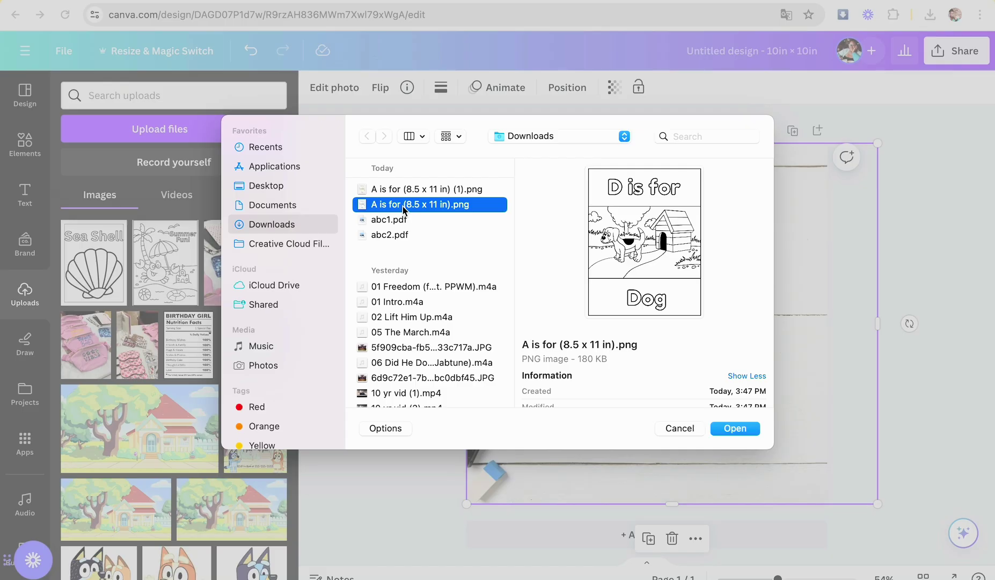
click(729, 425)
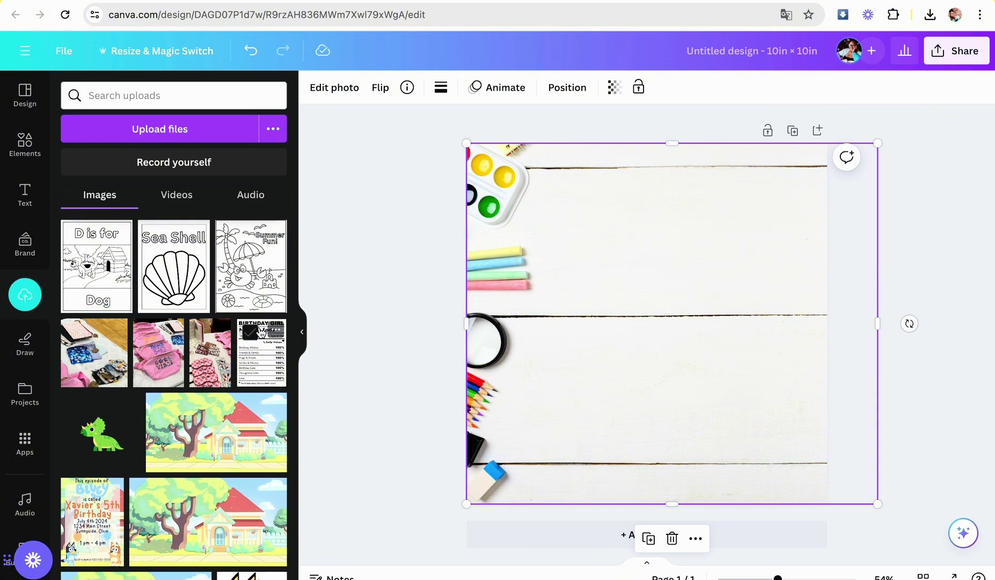
click(114, 290)
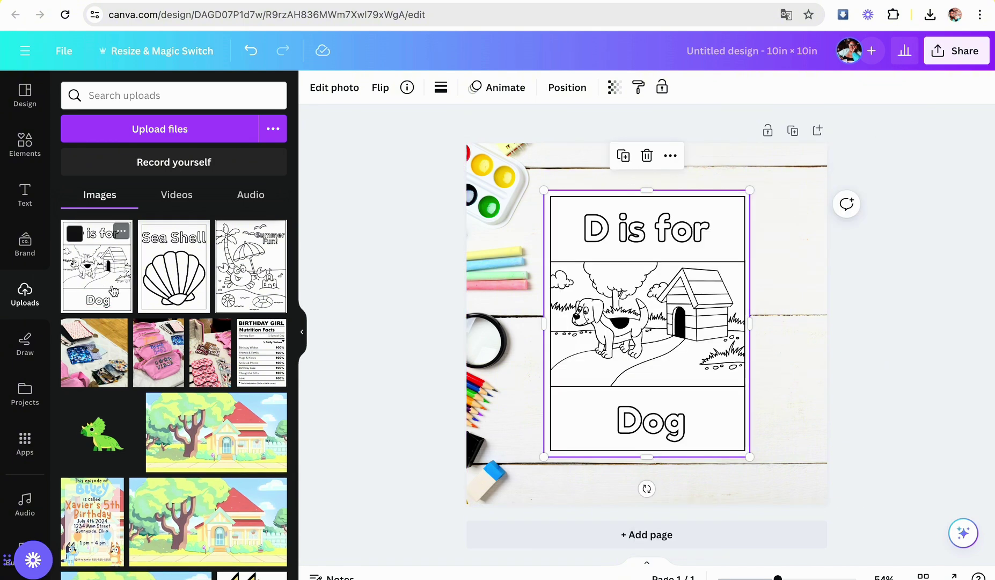
Step: Shrink the Dog page to about 4.2 by 5.4 and apply a Drop shadow
drag(749, 458, 692, 392)
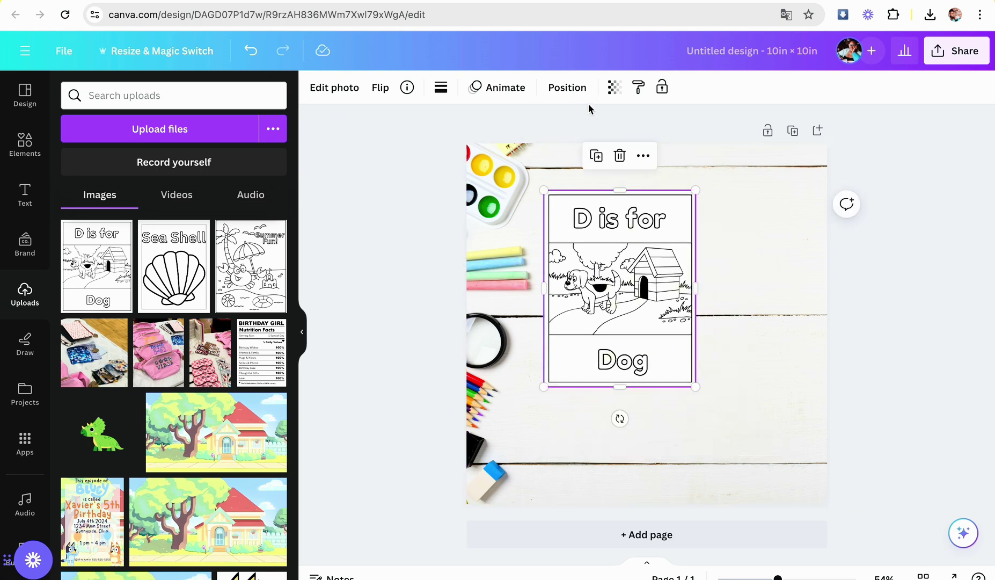
click(345, 91)
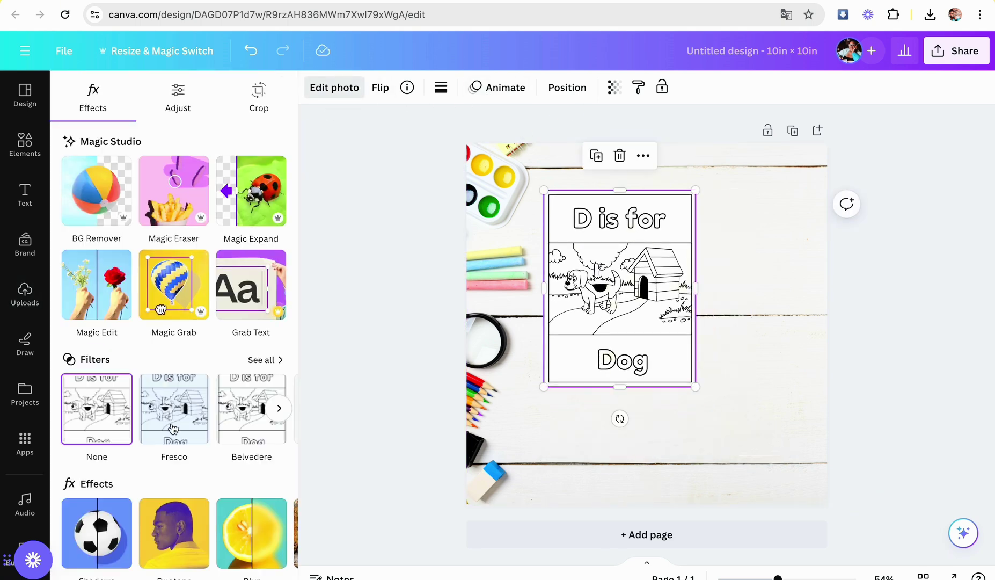
scroll(141, 459, down, 3)
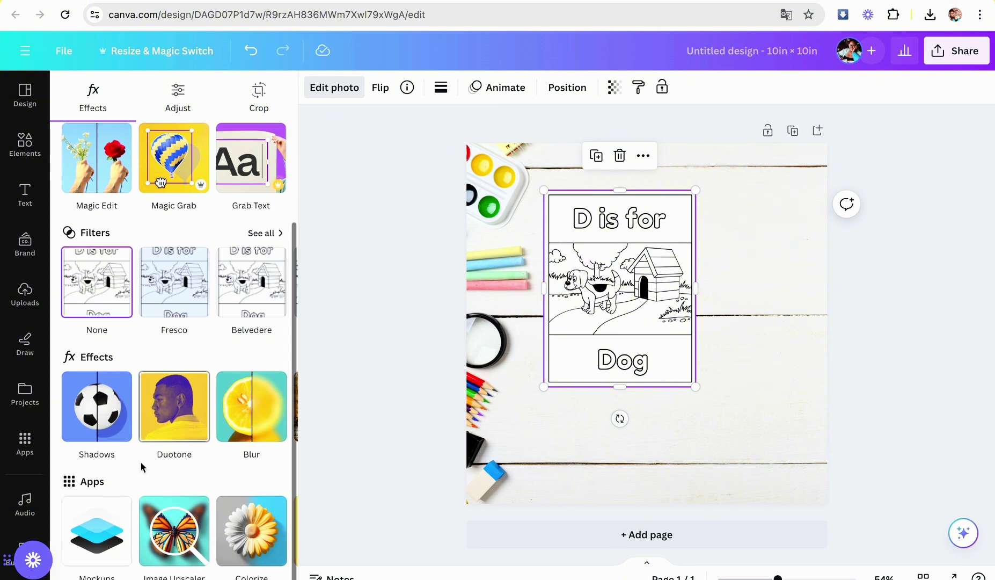
scroll(140, 461, up, 3)
click(119, 520)
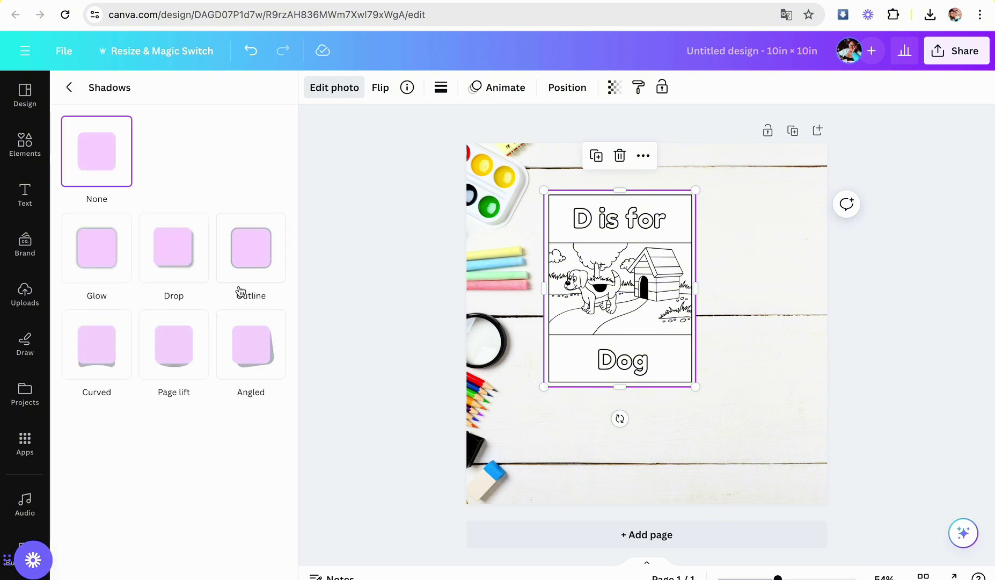
click(170, 268)
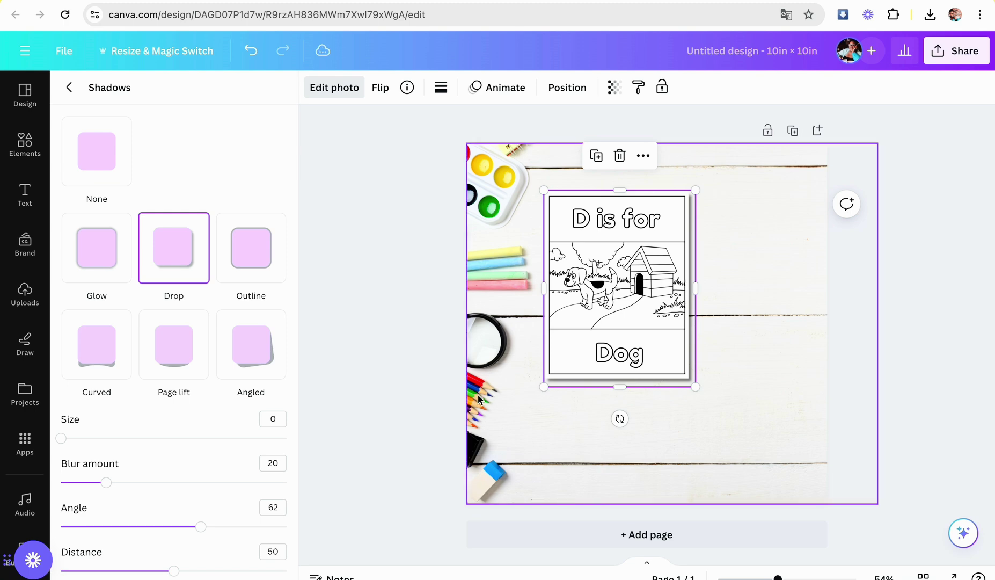
Step: Add the Sea Shell page, shrink it to the lower right, and arrange it beside the Dog page
click(24, 294)
drag(527, 320, 572, 226)
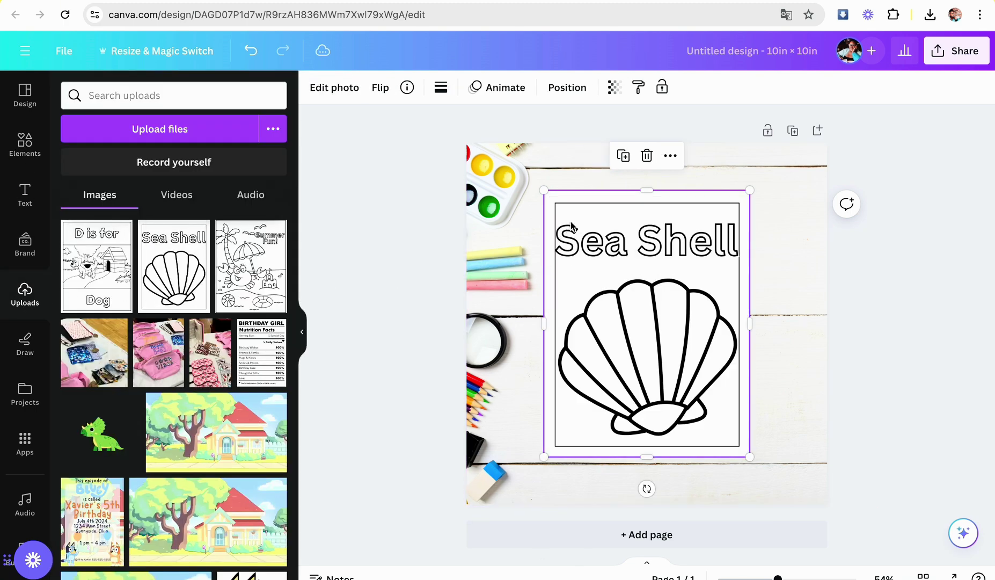
drag(545, 191, 612, 284)
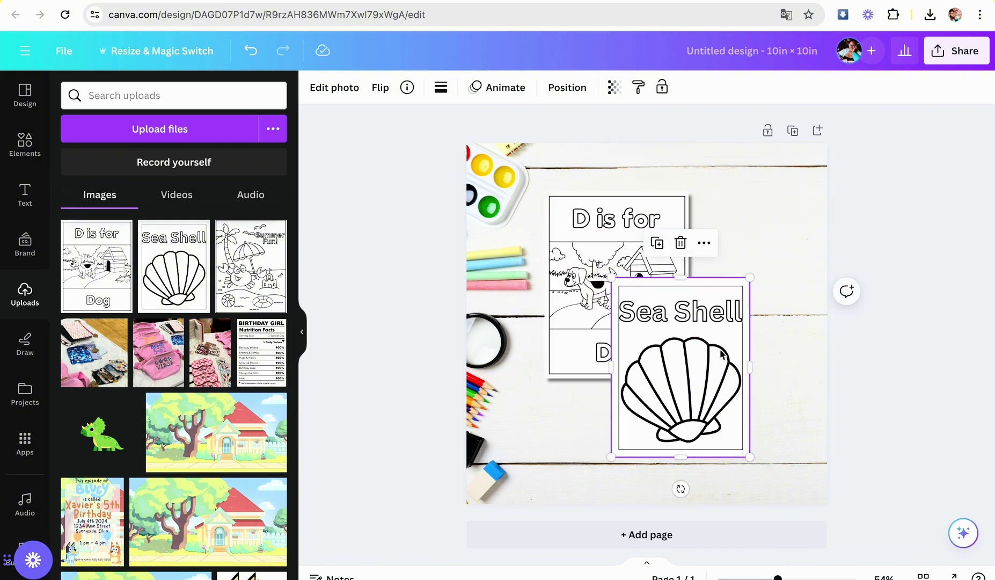
drag(725, 351, 798, 395)
drag(654, 276, 647, 247)
click(775, 442)
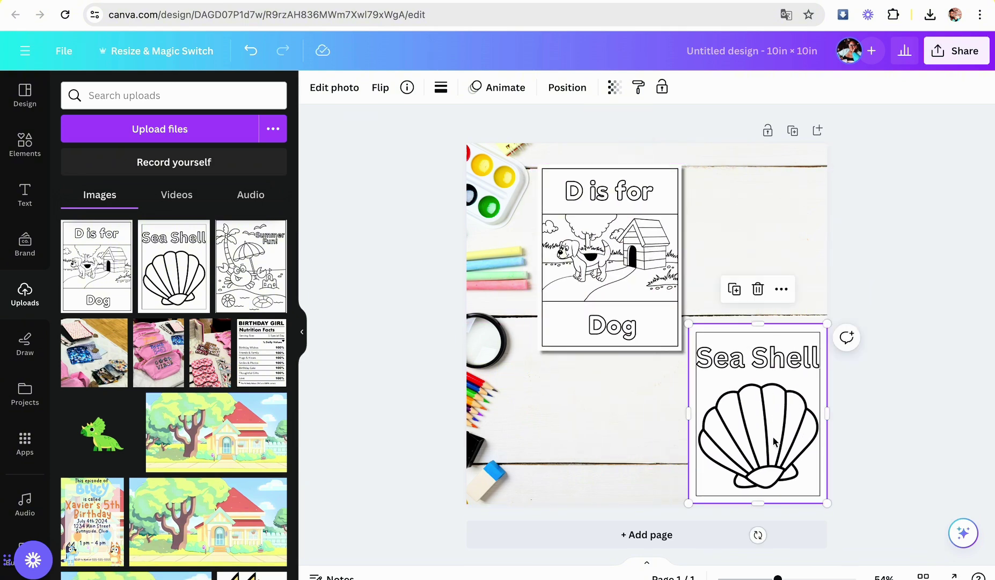
drag(775, 441, 767, 437)
click(607, 272)
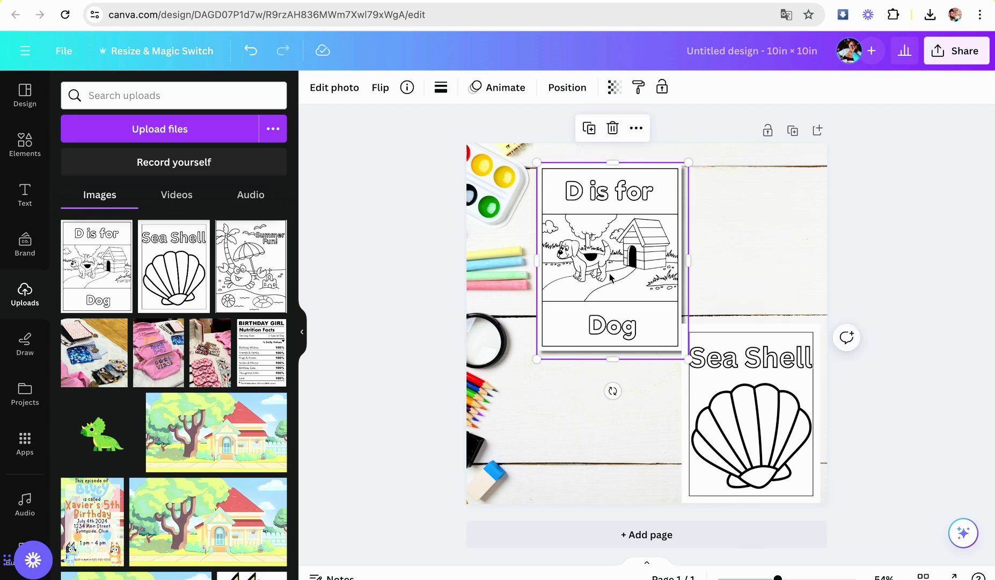
drag(607, 273, 605, 259)
click(724, 392)
drag(723, 392, 723, 384)
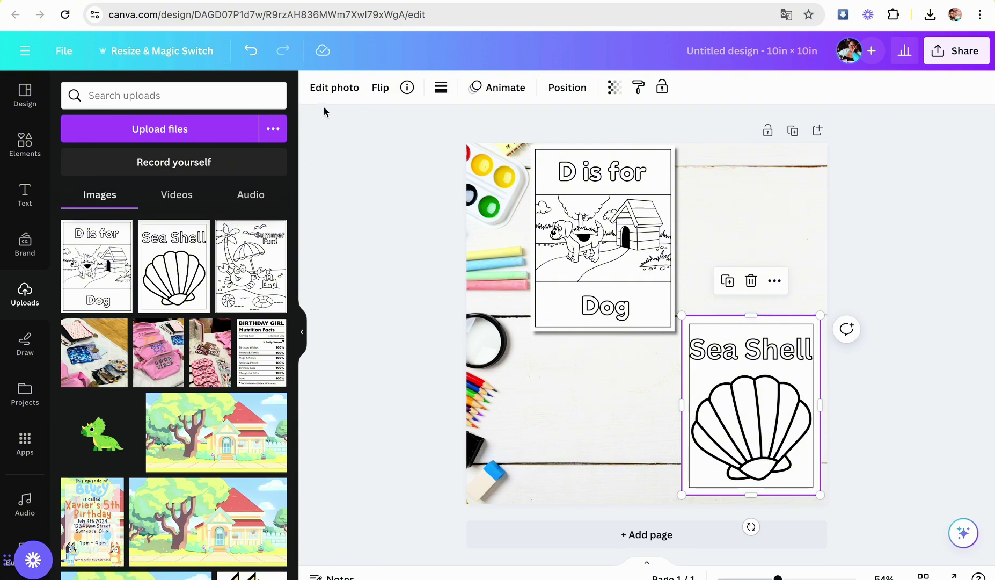
Step: Give the Sea Shell page a Drop shadow and deselect it
click(334, 87)
click(105, 517)
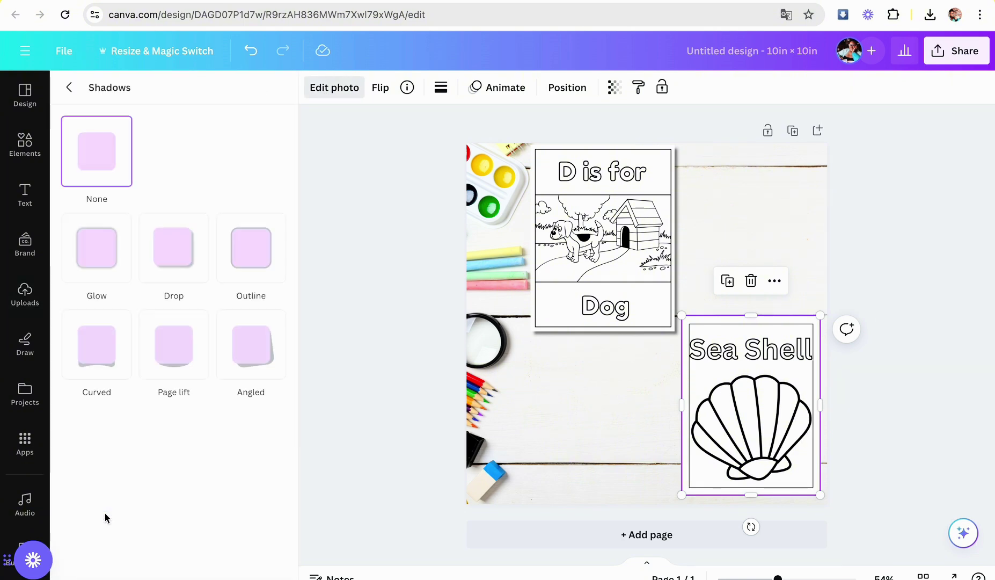
click(168, 255)
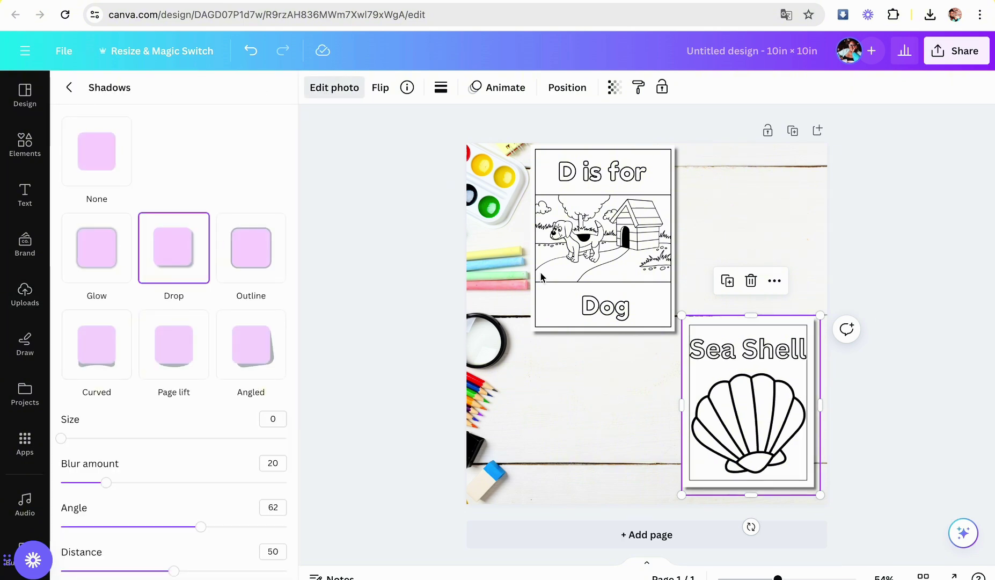
click(887, 249)
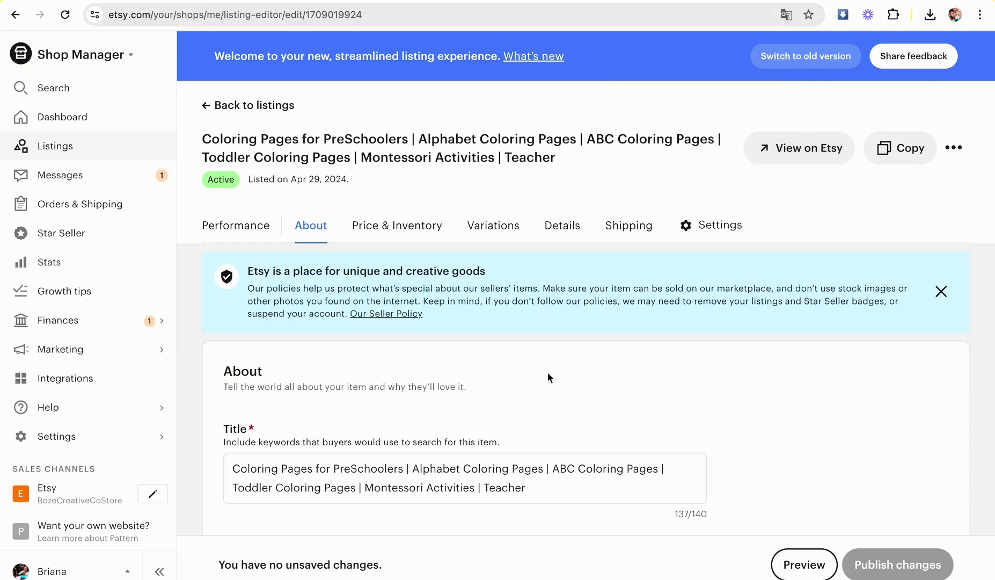
Step: Upload 'coloring page mock.png', move it to the Primary photo slot, and publish the changes
scroll(547, 371, down, 10)
click(521, 126)
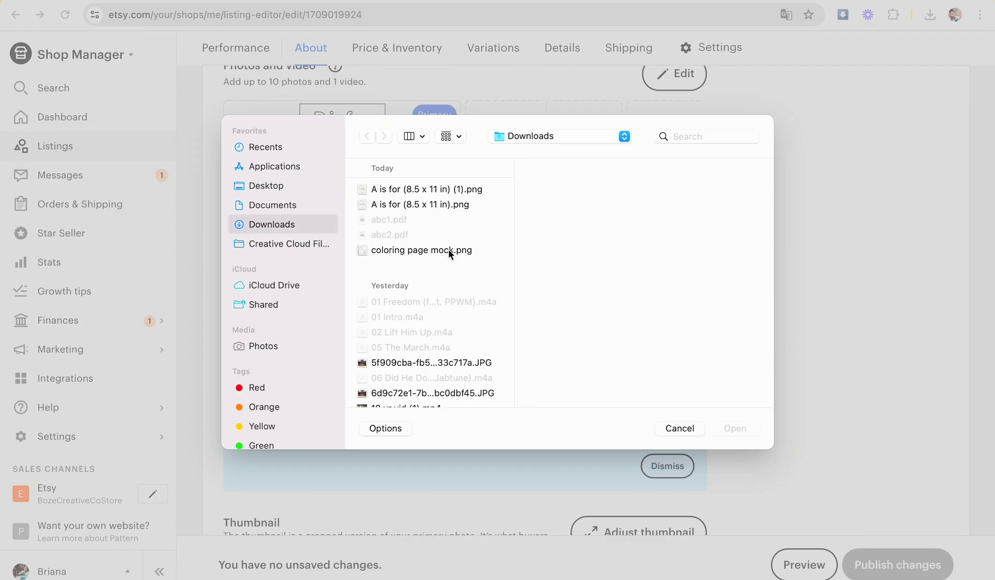
click(451, 250)
click(746, 433)
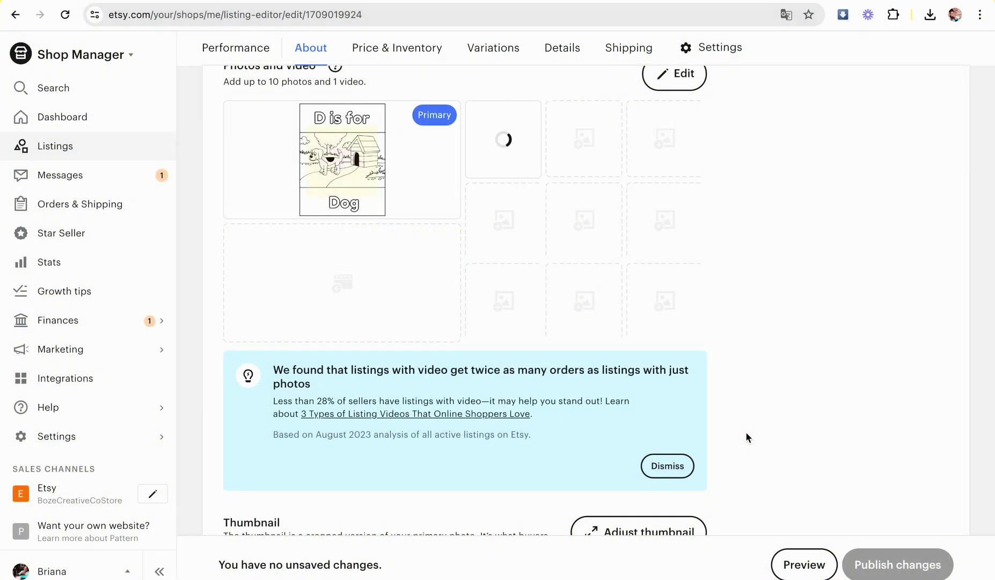
mouse_move(506, 145)
drag(506, 145, 344, 162)
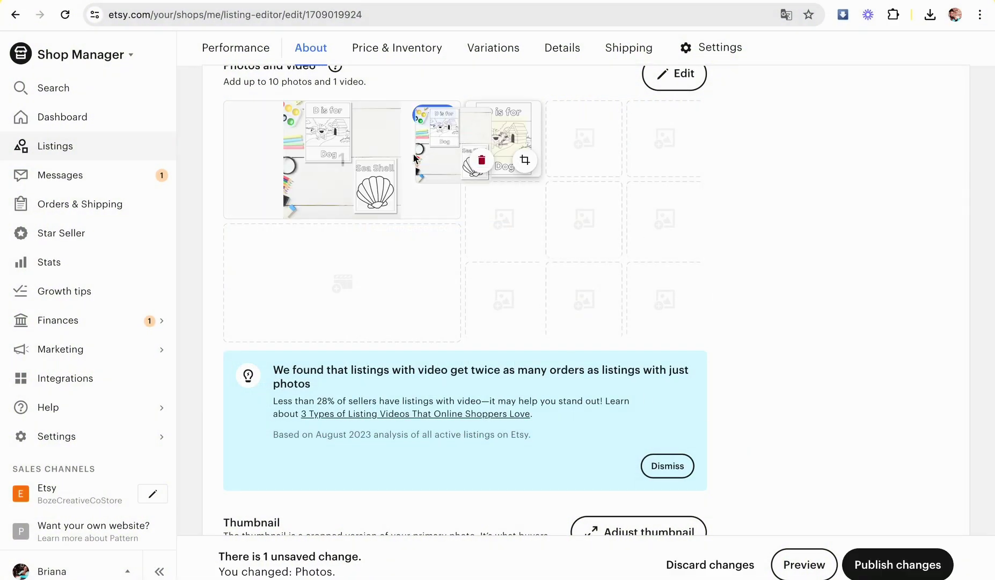
click(907, 569)
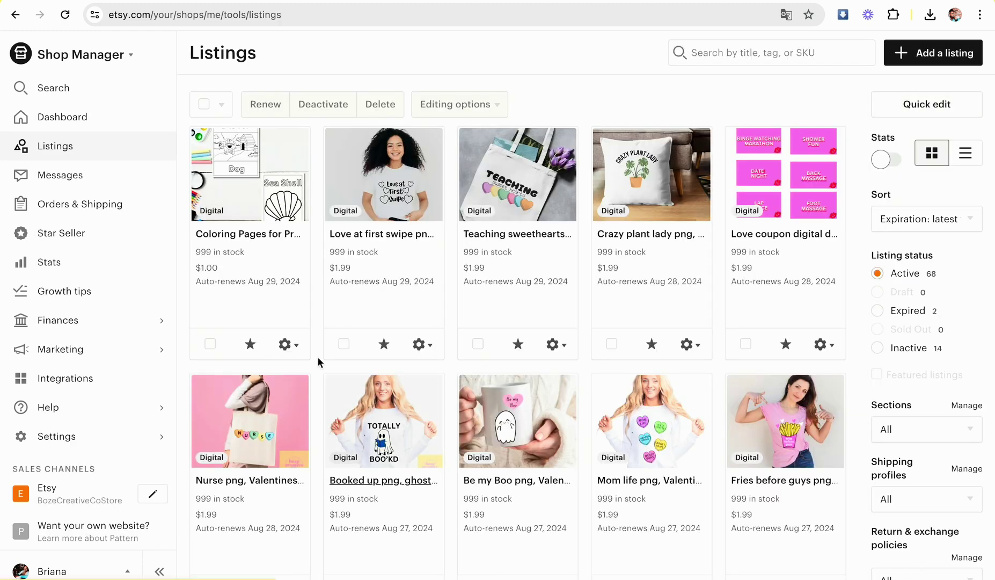
Step: View the live 'Coloring Pages for PreSchoolers' listing and confirm the Dog and Sea Shell mockup is the main image
click(273, 236)
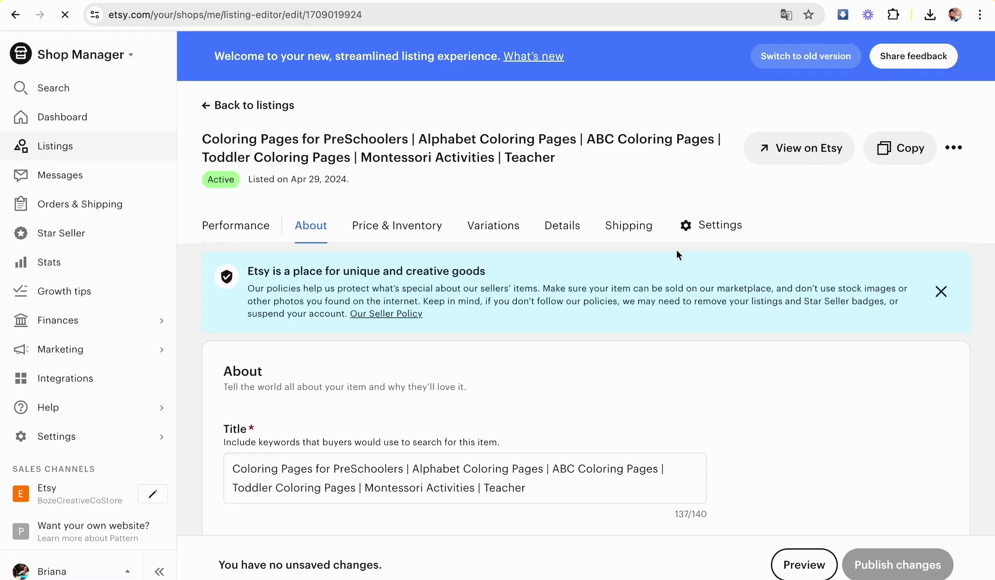
click(808, 157)
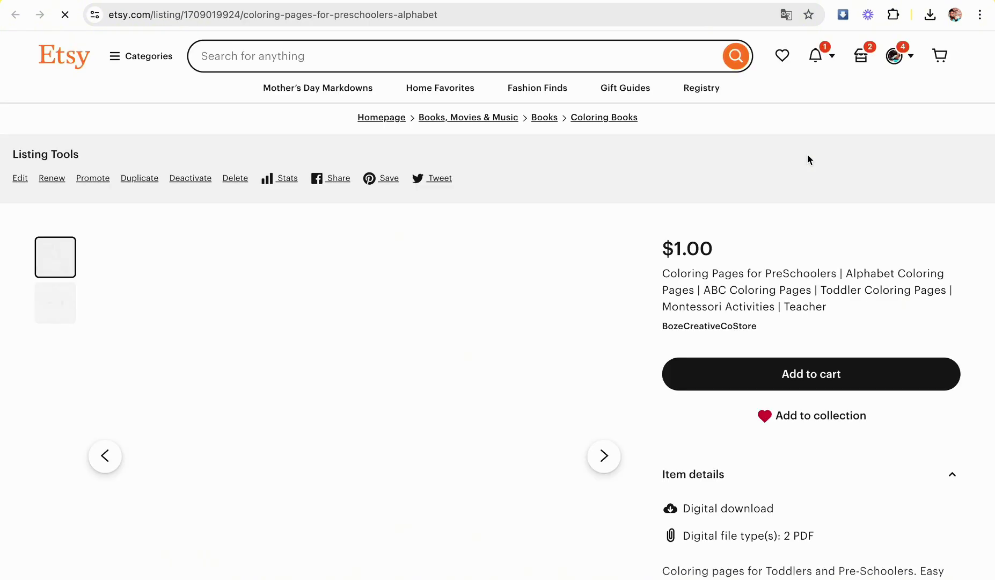
scroll(807, 157, down, 3)
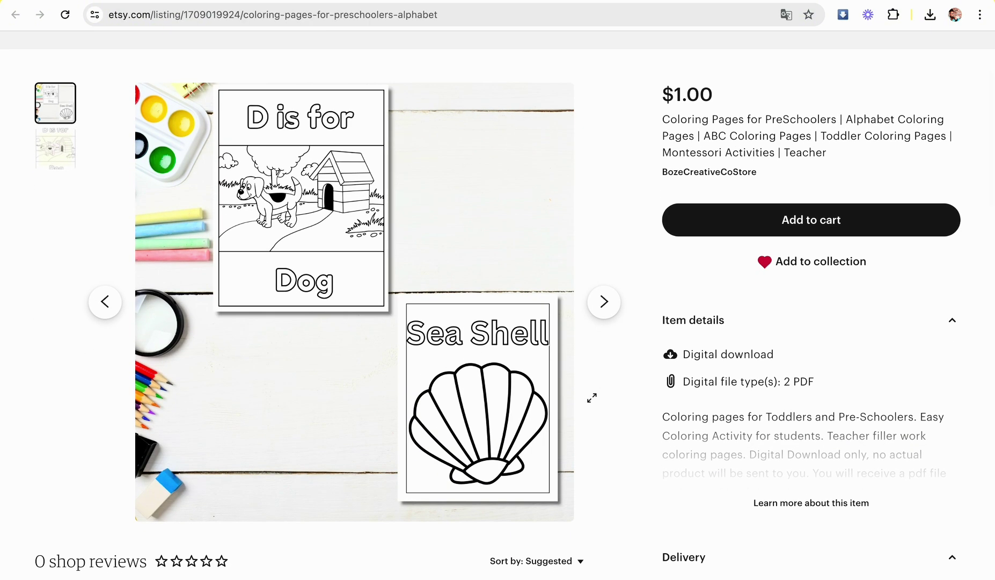
scroll(408, 208, up, 3)
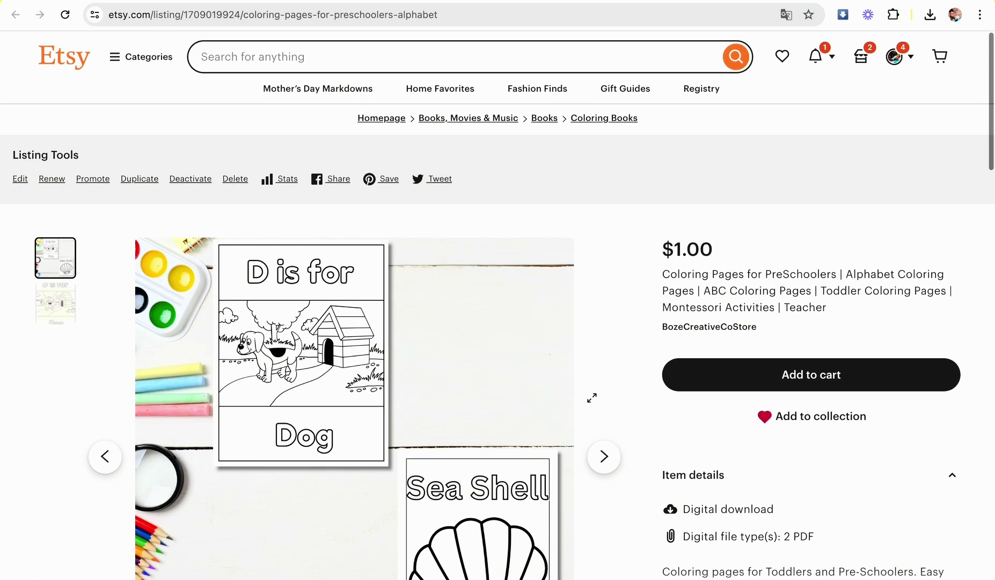